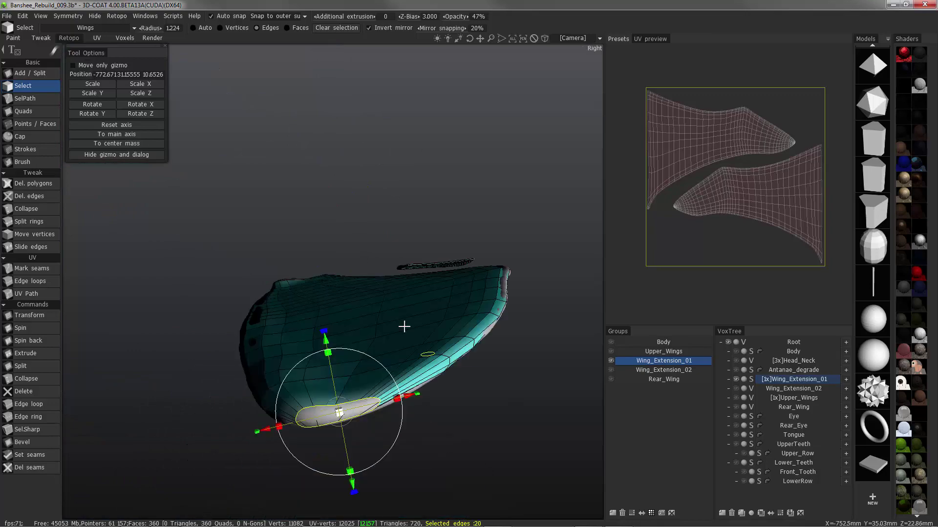
Split the polygon ring beside the open tip of Wing_Extension_01 to add another edge loop.
left_click(30, 222)
left_click(266, 360)
left_click_drag(266, 361, 395, 442, "alt")
Bridge the middle of Wing_Extension_01's tip opening with two columns of three quads.
left_click(24, 112)
left_click_drag(146, 312, 248, 386, "alt")
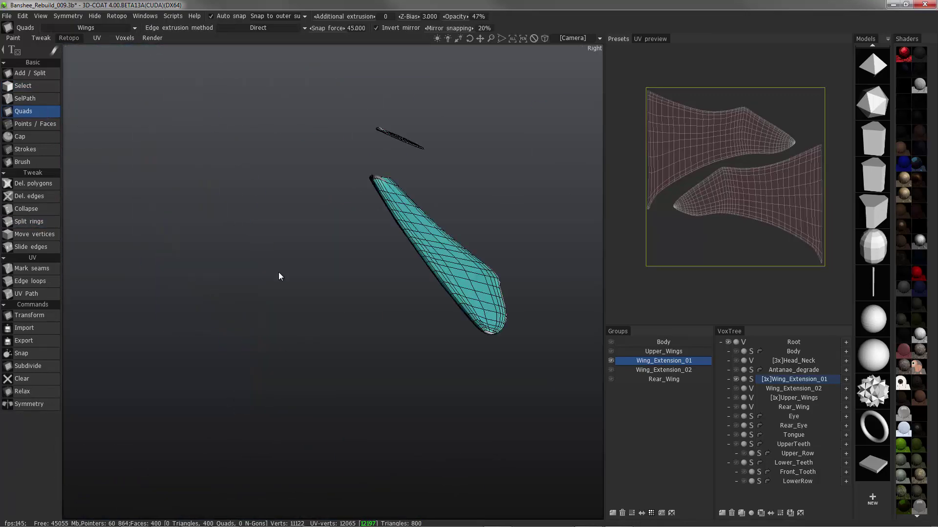
mouse_move(280, 277)
left_mouse_down("alt")
mouse_move(391, 332)
mouse_move(354, 288)
mouse_move(720, 364)
left_mouse_up("alt")
left_click(361, 319)
left_click(385, 324)
left_click(22, 163)
left_click_drag(445, 323, 451, 130, "alt")
left_click_drag(395, 140, 450, 418, "alt")
left_click_drag(493, 392, 513, 392, "alt")
mouse_move(268, 383)
left_mouse_down("alt")
mouse_move(280, 234)
mouse_move(303, 272)
mouse_move(425, 264)
mouse_move(353, 291)
mouse_move(375, 298)
left_mouse_up("alt")
left_click(46, 110)
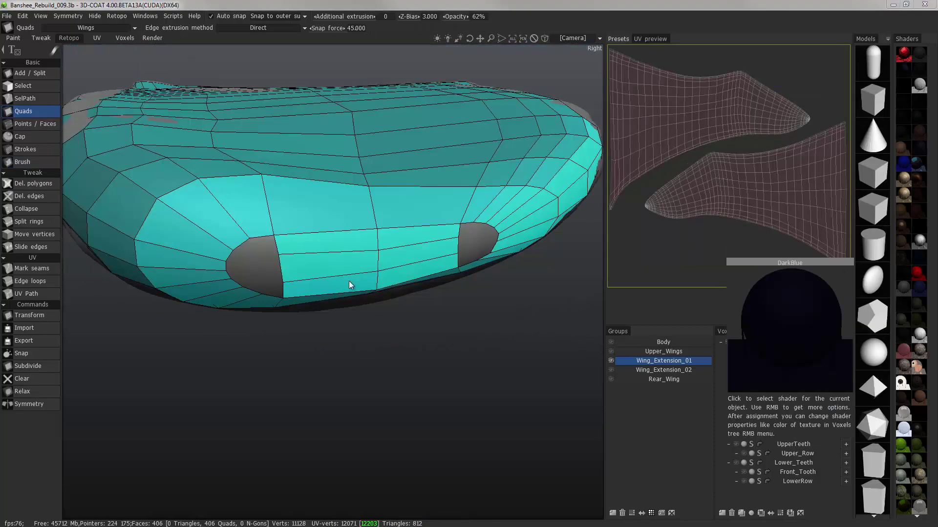
Fill the holes at both ends of the bridged tip with rows of quads matching the surrounding edges.
left_click_drag(349, 280, 320, 293, "alt")
left_click(263, 248)
left_click_drag(264, 248, 258, 332, "alt")
left_click(268, 278)
left_click(273, 292)
left_click(478, 250)
left_click(477, 262)
left_click_drag(478, 276, 469, 236, "alt")
left_click_drag(258, 285, 259, 318, "alt")
left_click(254, 255)
left_click_drag(254, 256, 217, 283, "alt")
left_click(386, 237)
left_click_drag(386, 238, 420, 195, "alt")
left_click(439, 254)
left_click_drag(440, 254, 312, 303, "alt")
left_click(168, 267)
Split a polygon ring running past the tip hole to add matching edges around the opening.
left_click(41, 222)
left_click(207, 274)
left_click_drag(206, 274, 205, 259, "alt")
Close the last gaps at both ends of Wing_Extension_01's tip with quads.
left_click(24, 112)
scroll(113, 258, "up", 2)
left_click(111, 261)
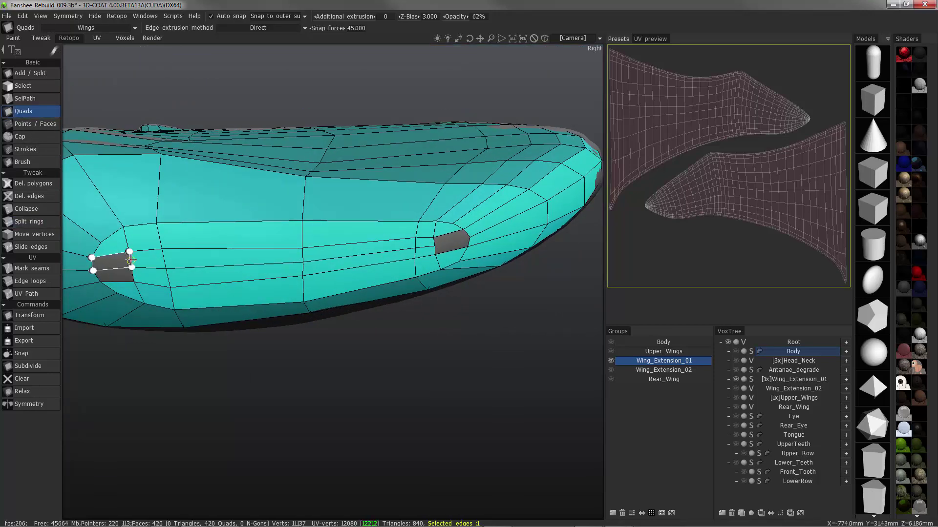
left_click(112, 270)
left_click_drag(469, 251, 433, 241, "alt")
left_click(434, 250)
scroll(433, 250, "down", 3)
left_click_drag(342, 253, 313, 342, "alt")
Relax the Wing_Extension_01 mesh and even out the quads on its broad face with the Brush tool.
left_click(36, 392)
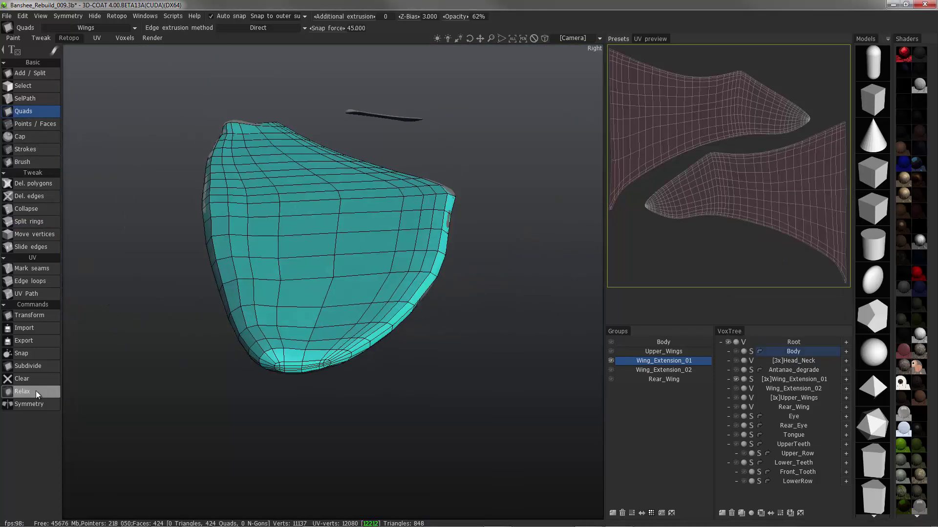
mouse_move(288, 381)
left_mouse_down("alt")
mouse_move(292, 343)
mouse_move(274, 391)
left_mouse_up("alt")
left_click(29, 162)
left_click_drag(313, 313, 415, 329, "alt")
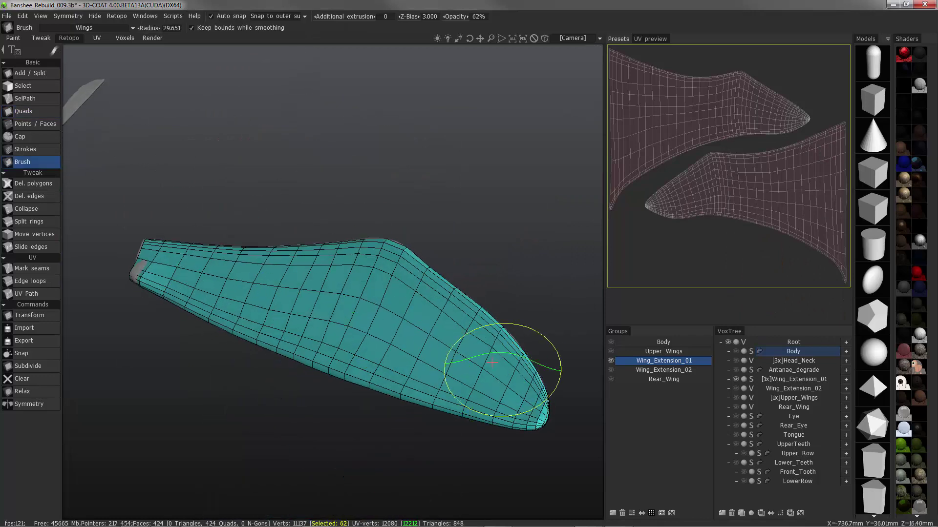
left_click_drag(389, 292, 225, 310)
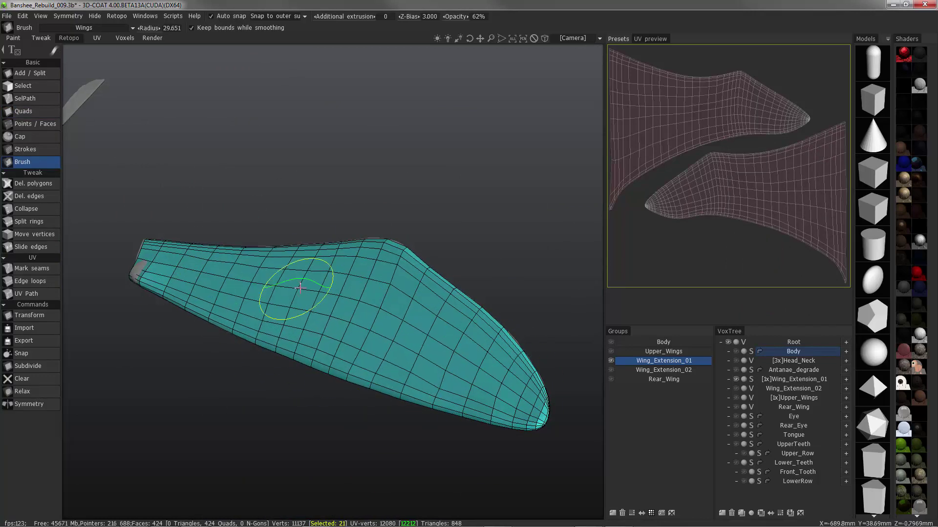
left_click_drag(447, 352, 245, 296, "shift")
Smooth the opposite face of Wing_Extension_01 with the Brush, enlarging its radius to about 49.6.
left_click_drag(244, 342, 259, 435, "alt")
left_click_drag(394, 403, 161, 450, "shift")
mouse_move(293, 450)
left_mouse_down("alt")
mouse_move(331, 406)
mouse_move(279, 435)
left_mouse_up("alt")
right_click_drag(279, 434, 306, 434)
left_click_drag(381, 432, 361, 358, "alt")
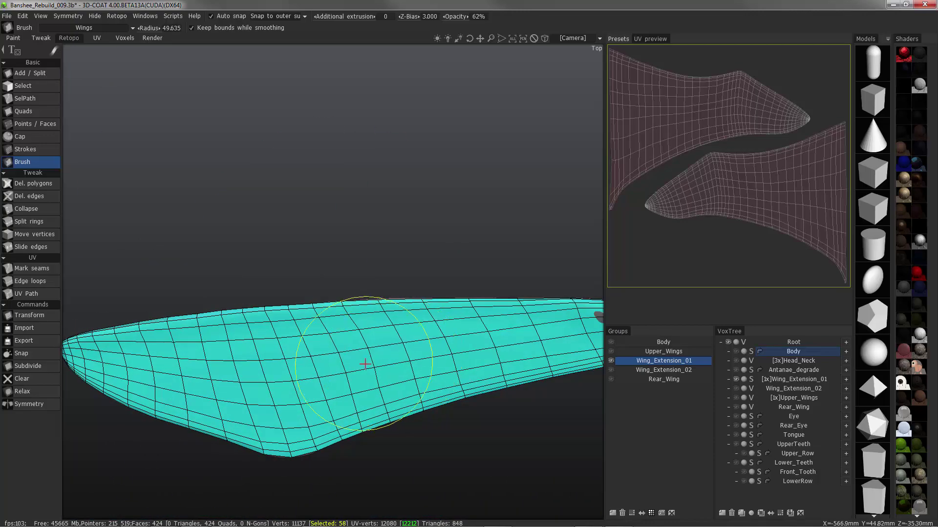
scroll(361, 358, "down", 1)
left_click_drag(180, 372, 181, 262, "alt")
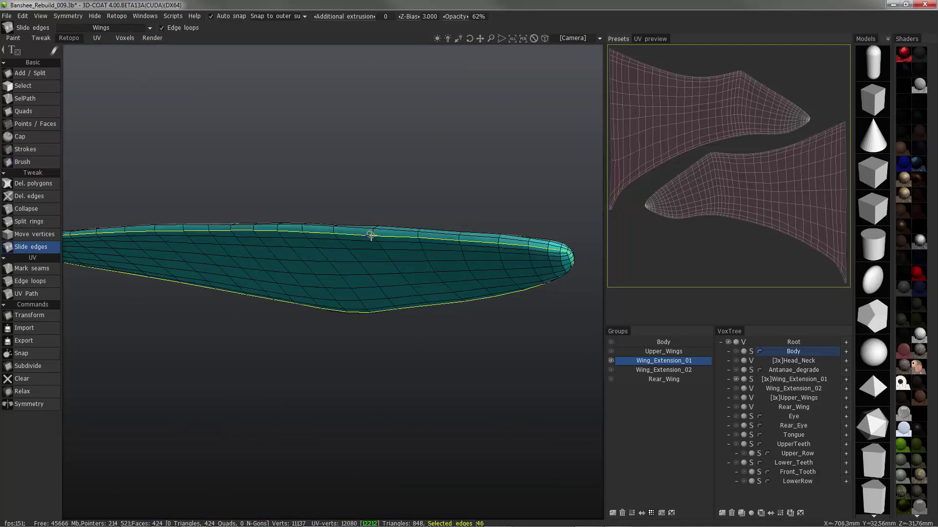
left_click_drag(370, 235, 238, 346, "alt")
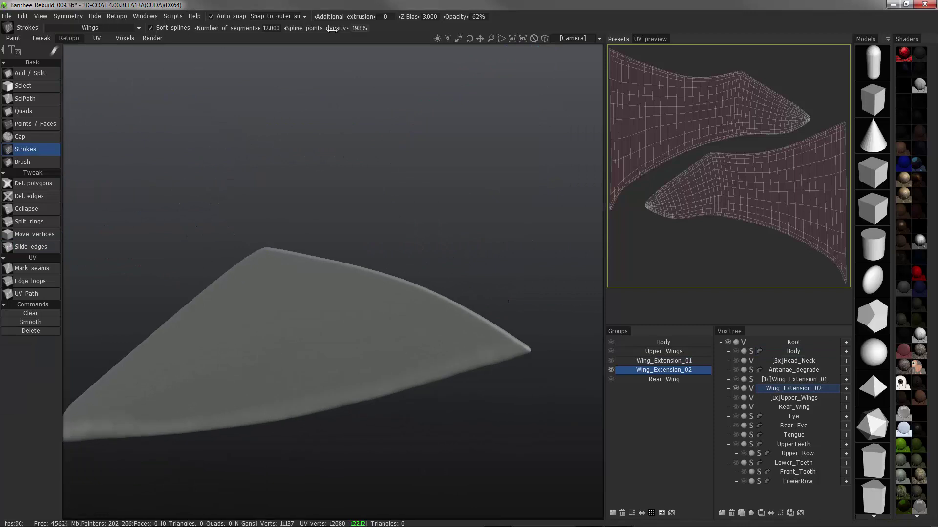
Draw border and crossing strokes over Wing_Extension_02 using 12 segments and 179% spline point density, and generate the quad mesh.
mouse_move(499, 334)
left_mouse_down("alt")
mouse_move(446, 360)
mouse_move(192, 306)
left_mouse_up("alt")
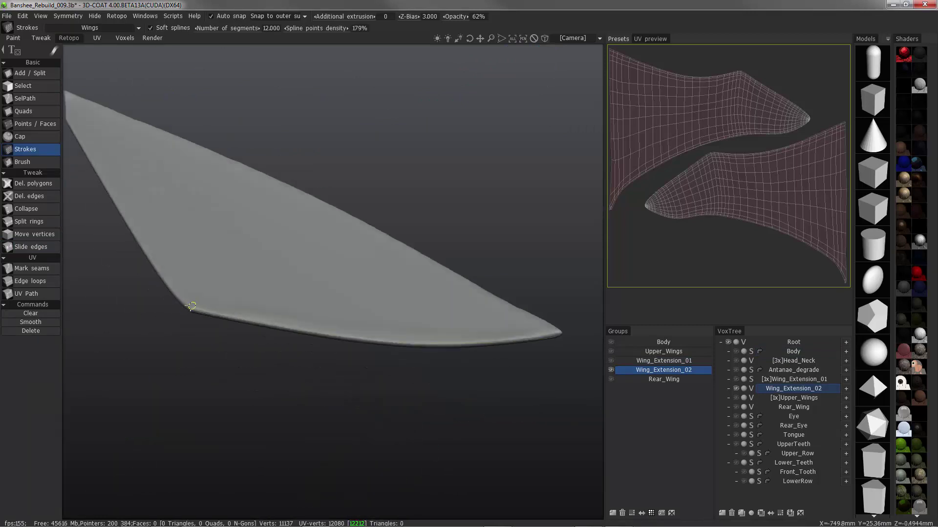
left_click_drag(510, 338, 556, 332)
mouse_move(557, 333)
left_mouse_down("alt")
mouse_move(403, 286)
mouse_move(341, 320)
mouse_move(229, 344)
mouse_move(218, 370)
mouse_move(418, 364)
mouse_move(328, 331)
mouse_move(314, 371)
mouse_move(159, 309)
mouse_move(222, 310)
mouse_move(328, 345)
left_mouse_up("alt")
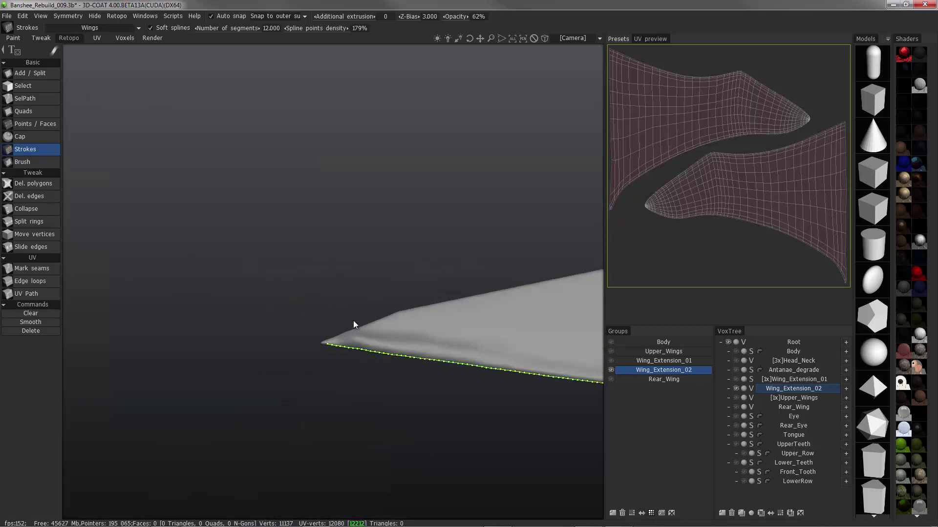
mouse_move(397, 375)
left_mouse_down("alt")
mouse_move(193, 381)
mouse_move(290, 264)
left_mouse_up("alt")
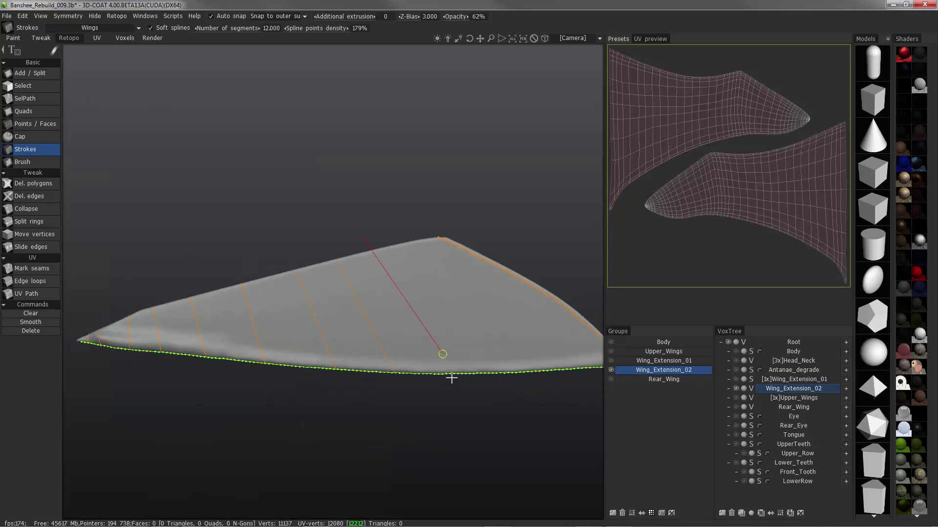
scroll(558, 414, "down", 3)
mouse_move(558, 414)
left_mouse_down("alt")
mouse_move(391, 424)
mouse_move(467, 396)
mouse_move(342, 273)
mouse_move(478, 326)
mouse_move(438, 335)
mouse_move(400, 397)
mouse_move(313, 342)
left_mouse_up("alt")
key("Return")
Fill in a missing quad on Wing_Extension_02 and split several polygon rings across its length.
left_click(23, 112)
scroll(478, 326, "up", 4)
left_click(438, 335)
left_click_drag(400, 248, 354, 279, "alt")
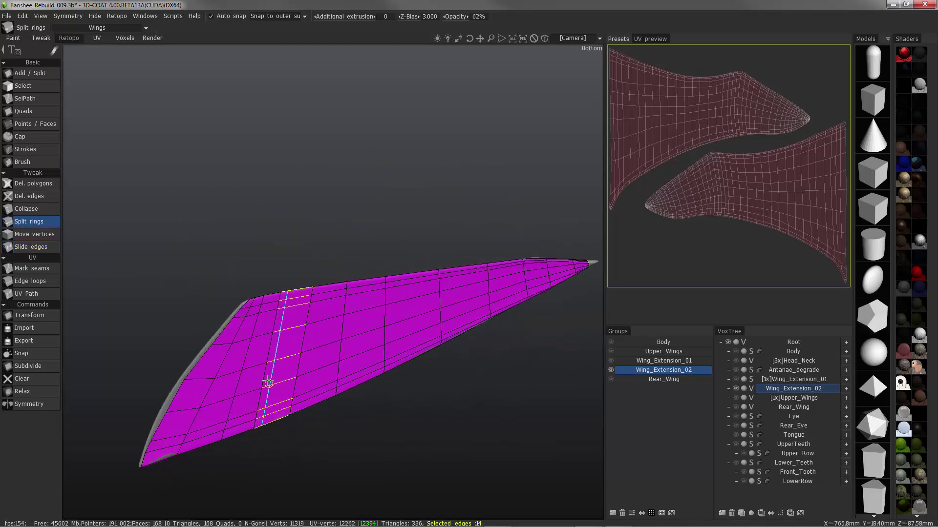
mouse_move(268, 384)
left_mouse_down("alt")
mouse_move(361, 264)
mouse_move(421, 342)
mouse_move(183, 212)
mouse_move(362, 303)
mouse_move(444, 418)
mouse_move(342, 293)
left_mouse_up("alt")
left_click(421, 342)
left_click(362, 310)
left_click(183, 211)
Delete an unwanted edge on Wing_Extension_02 and even out the surrounding quads with the Brush tool.
left_click(29, 196)
left_click(259, 182)
left_click_drag(259, 182, 196, 206, "alt")
left_click(23, 162)
mouse_move(137, 199)
left_mouse_down("alt")
mouse_move(373, 330)
mouse_move(354, 321)
mouse_move(398, 251)
mouse_move(250, 400)
mouse_move(452, 361)
left_mouse_up("alt")
left_click_drag(503, 318, 297, 396, "alt")
Draw short strokes across Wing_Extension_02's thin uncovered rim, linking matching vertices of the two faces.
left_click(25, 149)
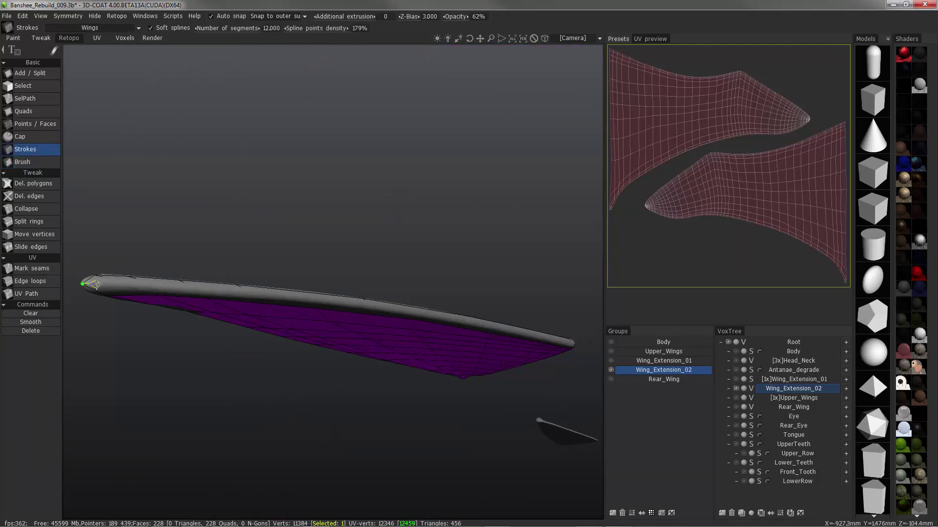
mouse_move(335, 244)
left_mouse_down("alt")
mouse_move(318, 377)
mouse_move(409, 387)
mouse_move(398, 364)
mouse_move(408, 356)
mouse_move(483, 398)
mouse_move(290, 374)
mouse_move(340, 350)
left_mouse_up("alt")
mouse_move(432, 411)
left_mouse_down("alt")
mouse_move(354, 421)
mouse_move(282, 389)
mouse_move(335, 267)
left_mouse_up("alt")
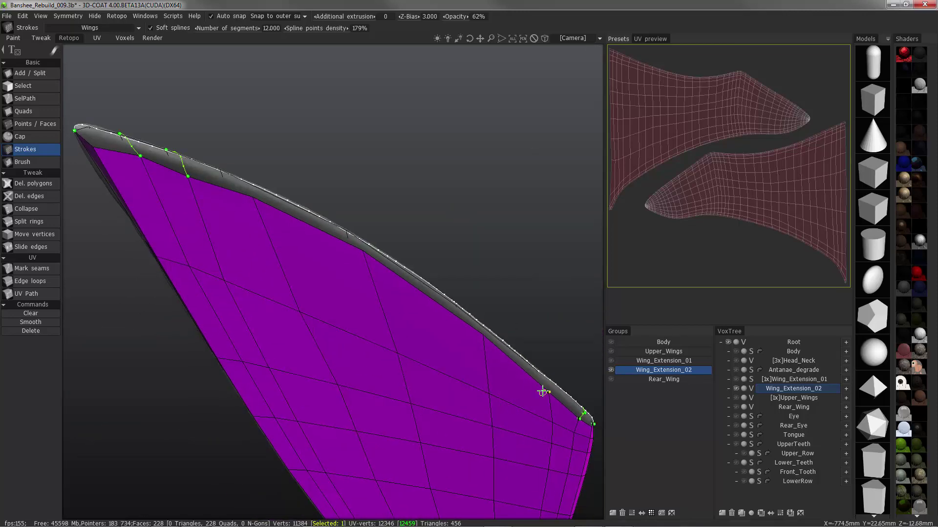
left_click_drag(542, 392, 363, 313, "alt")
mouse_move(299, 346)
left_mouse_down("alt")
mouse_move(326, 370)
mouse_move(408, 391)
mouse_move(435, 410)
mouse_move(381, 314)
mouse_move(433, 434)
mouse_move(471, 339)
mouse_move(398, 318)
mouse_move(352, 266)
mouse_move(210, 341)
left_mouse_up("alt")
Fill the remaining rim gaps on Wing_Extension_02 with the Points / Faces tool and split a ring along the rim.
left_click(35, 123)
left_click(322, 408)
mouse_move(66, 427)
left_mouse_down("alt")
mouse_move(322, 408)
mouse_move(405, 418)
left_mouse_up("alt")
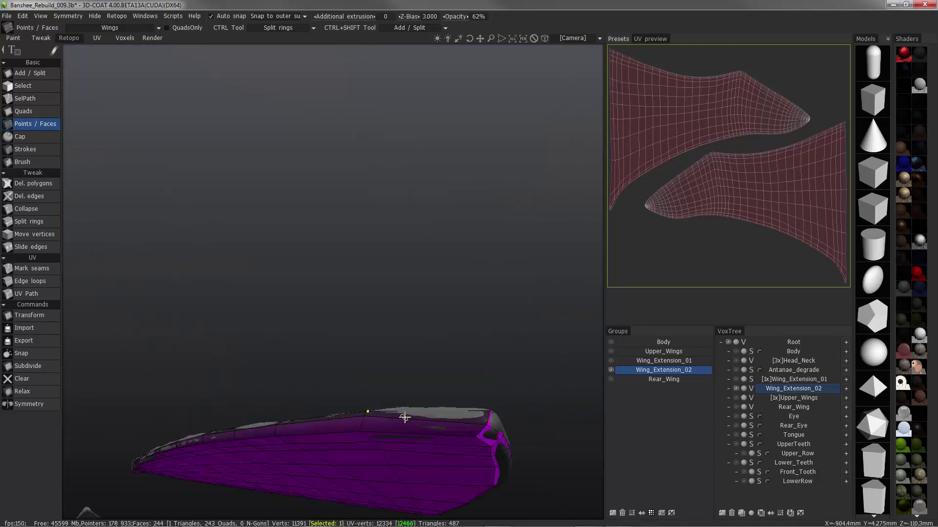
left_click_drag(482, 432, 177, 223, "alt")
mouse_move(357, 277)
left_mouse_down("alt")
mouse_move(467, 350)
mouse_move(410, 314)
mouse_move(392, 323)
mouse_move(294, 443)
mouse_move(507, 306)
mouse_move(475, 325)
mouse_move(244, 295)
mouse_move(441, 320)
mouse_move(222, 314)
mouse_move(360, 340)
left_mouse_up("alt")
left_click(399, 326, "ctrl")
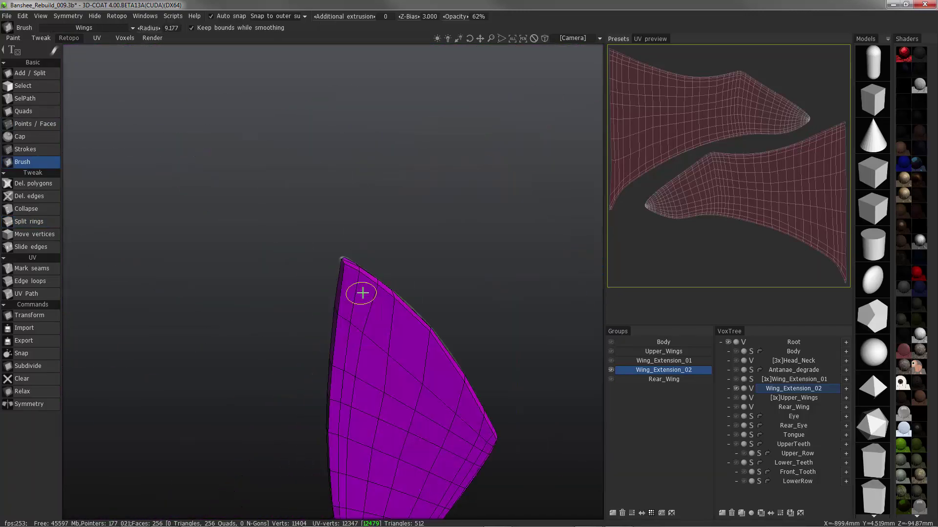
Lower the mesh opacity to 25% and inspect Wing_Extension_02's rim for even coverage.
left_click_drag(458, 17, 421, 22)
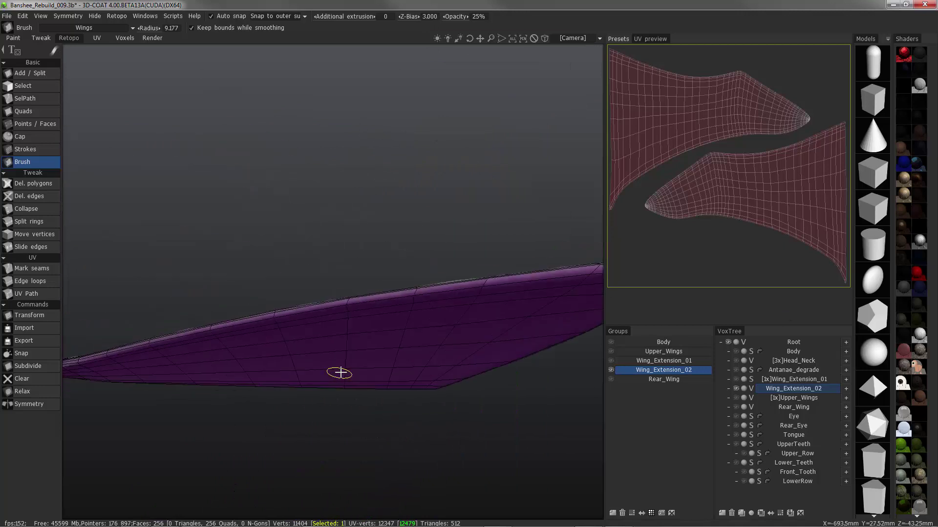
left_click_drag(339, 373, 470, 285, "alt")
mouse_move(398, 246)
left_mouse_down("alt")
mouse_move(410, 257)
mouse_move(398, 262)
mouse_move(404, 247)
mouse_move(396, 266)
mouse_move(360, 241)
mouse_move(286, 413)
mouse_move(316, 377)
mouse_move(253, 422)
left_mouse_up("alt")
Cap the open root end of Wing_Extension_02 and split the polygon rings next to the cap.
key("c")
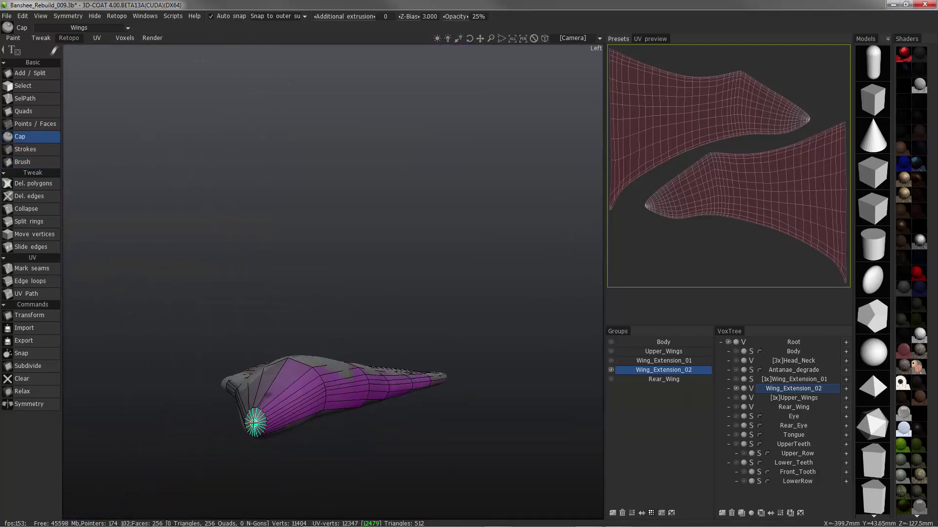
left_click_drag(287, 307, 274, 351, "alt")
left_click(31, 222)
left_click(281, 387)
left_click(293, 399)
Split more polygon rings along Wing_Extension_02 from the root to the tip to even out the quad density.
middle_click_drag(293, 399, 450, 331, "alt")
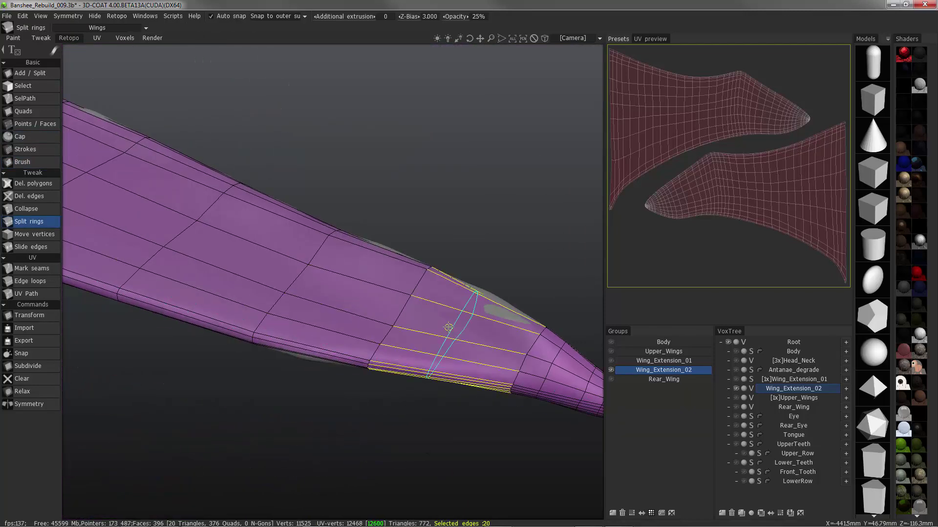
left_click(450, 330)
left_click_drag(450, 330, 347, 302, "alt")
left_click(344, 303)
left_click(226, 247)
middle_click_drag(227, 247, 195, 274, "alt")
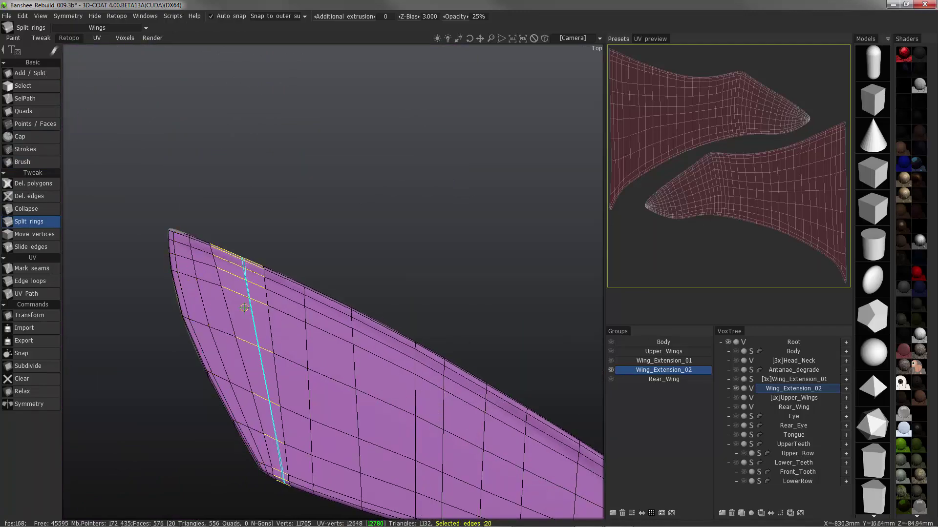
left_click(389, 392)
left_click_drag(389, 392, 464, 414, "alt")
mouse_move(165, 375)
left_mouse_down("alt")
mouse_move(262, 388)
mouse_move(203, 303)
mouse_move(95, 413)
mouse_move(298, 477)
mouse_move(235, 342)
left_mouse_up("alt")
left_click(96, 413)
Delete the centre vertex of Wing_Extension_02's root cap to reopen the end.
left_click(22, 162)
left_click(32, 268)
left_click_drag(342, 298, 379, 308, "alt")
right_click_drag(379, 308, 378, 357, "alt")
left_click_drag(378, 357, 313, 312, "alt")
left_click(450, 369)
left_click(31, 86)
right_click_drag(405, 112, 407, 158, "alt")
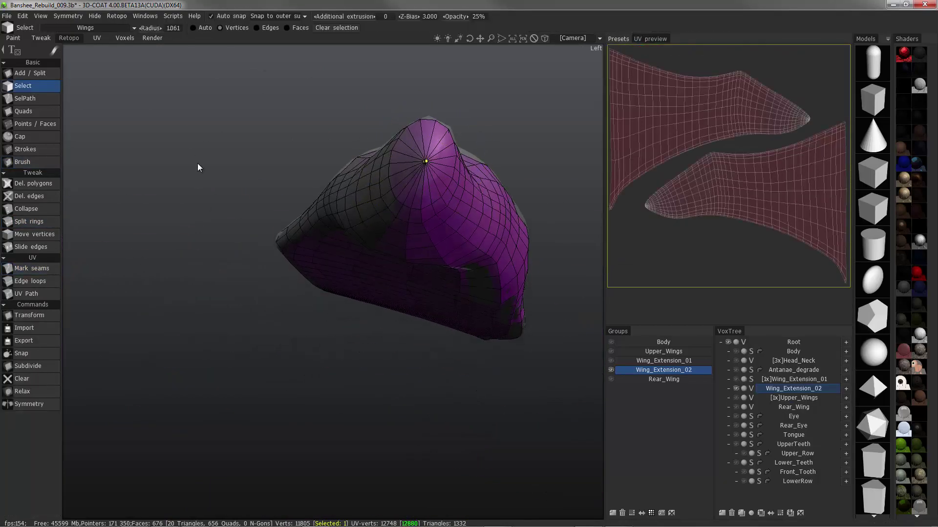
key("Delete")
Mark UV seams along both side edges of Wing_Extension_02.
left_click_drag(109, 176, 58, 205, "alt")
left_click(42, 268)
left_click_drag(274, 293, 254, 230, "alt")
Cap the open root end of Wing_Extension_02 again between the marked side seams.
left_click(20, 136)
right_click_drag(254, 230, 255, 264, "alt")
left_click_drag(255, 264, 233, 274, "alt")
left_click(233, 274)
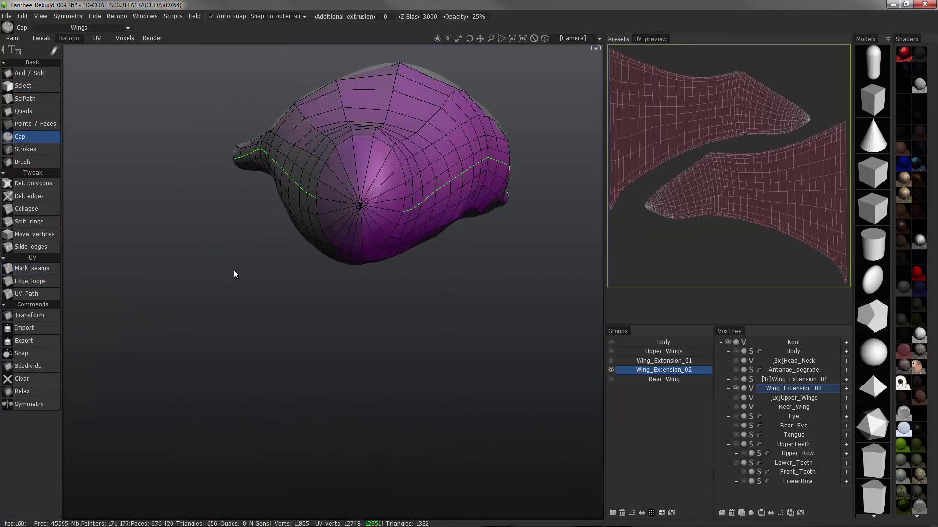
Extend the UV seams from both sides of Wing_Extension_02 across the root cap to its centre.
left_click(31, 268)
left_click(330, 201)
left_click(381, 208)
right_click_drag(356, 268, 357, 224, "alt")
left_click_drag(356, 224, 439, 273, "alt")
Show only the Wing_Extension_01 volume and display the Upper_Wings, Wing_Extension_01 and Wing_Extension_02 retopo groups together.
left_click(611, 370)
left_click(735, 388)
left_click(736, 379)
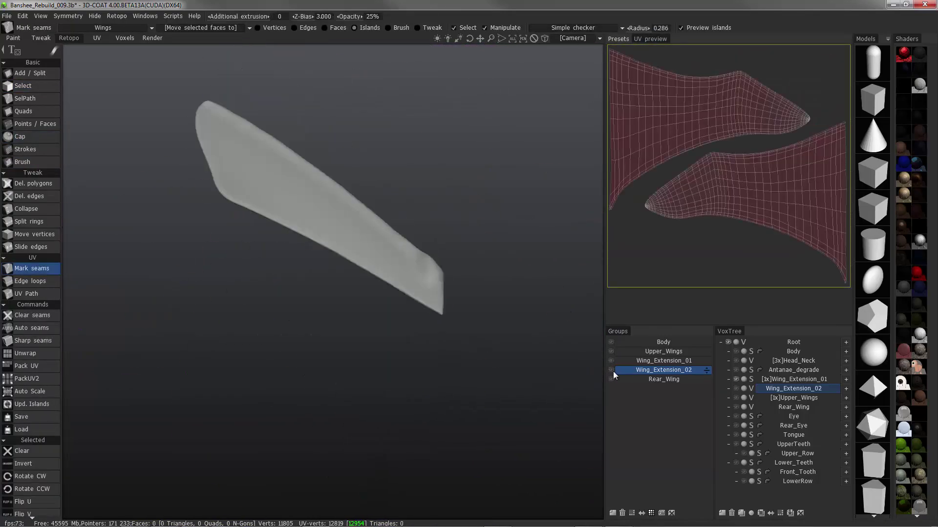
left_click(611, 361)
left_click_drag(418, 305, 250, 158, "alt")
left_click(611, 351)
left_click(611, 369)
Add a UV set named Rear_wings and rename the current Wings UV set as Front_Wings.
key("BackSpace")
key("BackSpace")
key("BackSpace")
type("ngs")
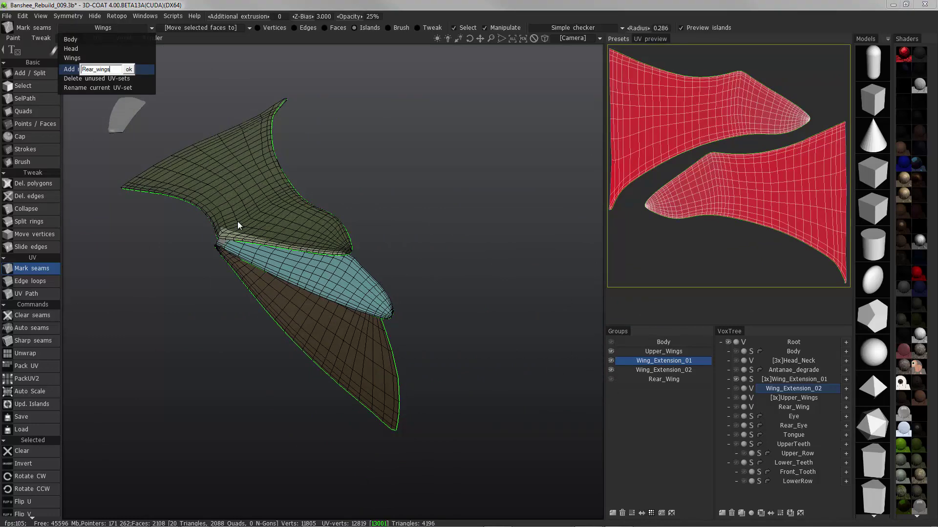
key("Return")
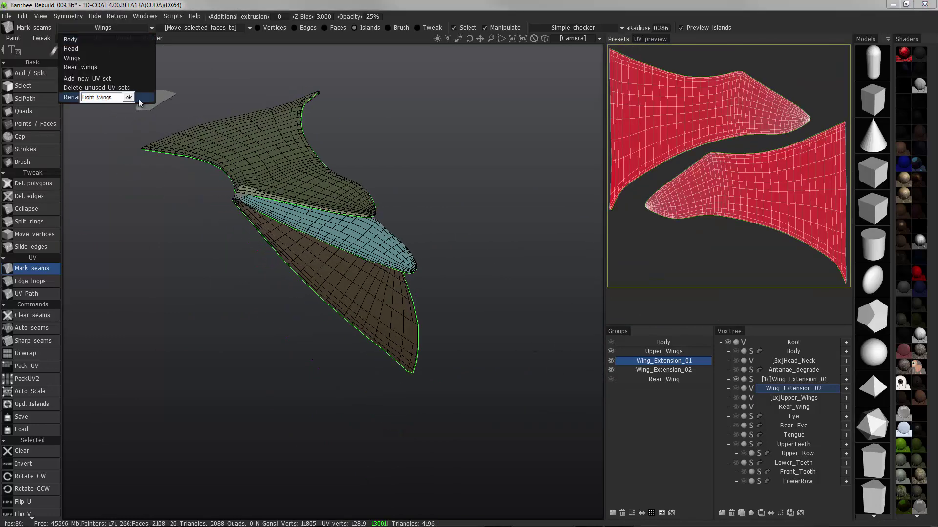
right_click_drag(798, 122, 134, 117, "alt")
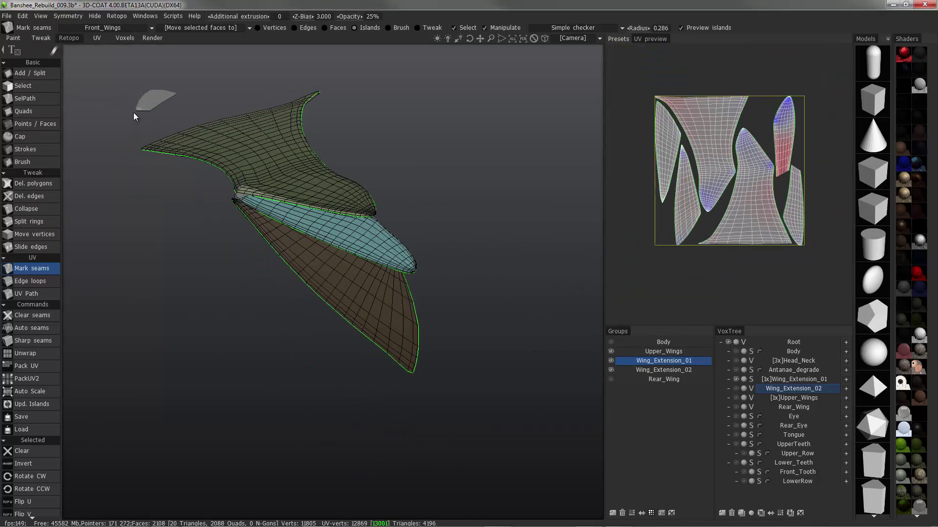
Select all the Front_Wings UV islands and rotate them counter-clockwise.
key("ctrl+a")
scroll(36, 350, "down", 3)
left_click(34, 353)
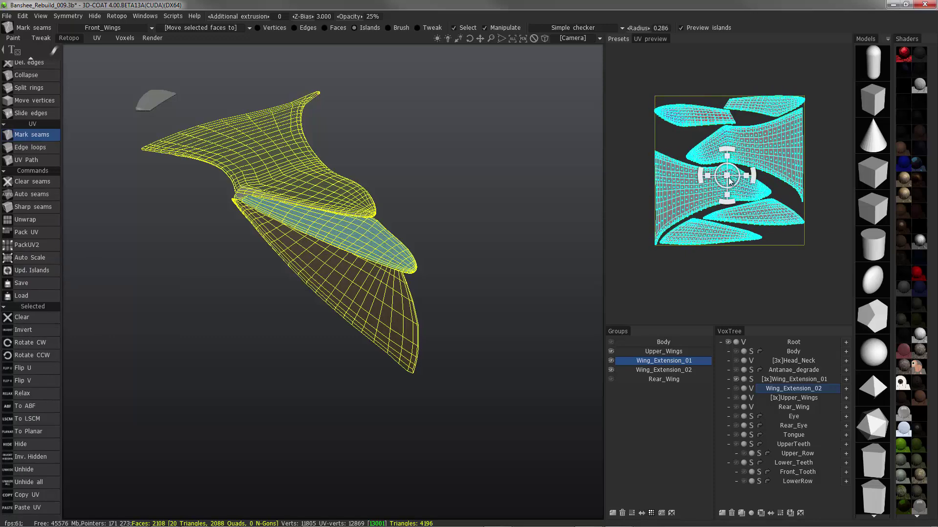
Try adjusting the wing UV islands one at a time with the commands for selected islands.
left_click(799, 249)
left_click(693, 190)
key("space")
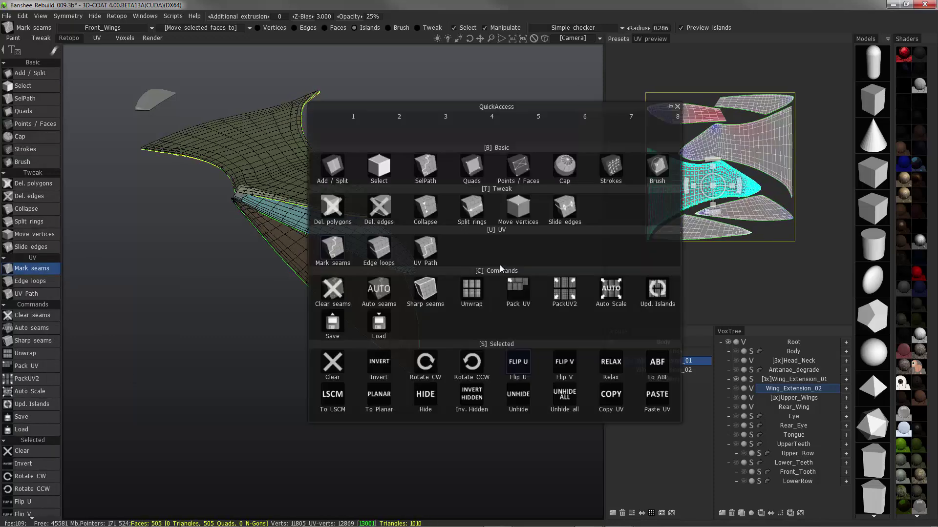
left_click(733, 152)
key("space")
left_click(670, 112)
key("space")
key("space")
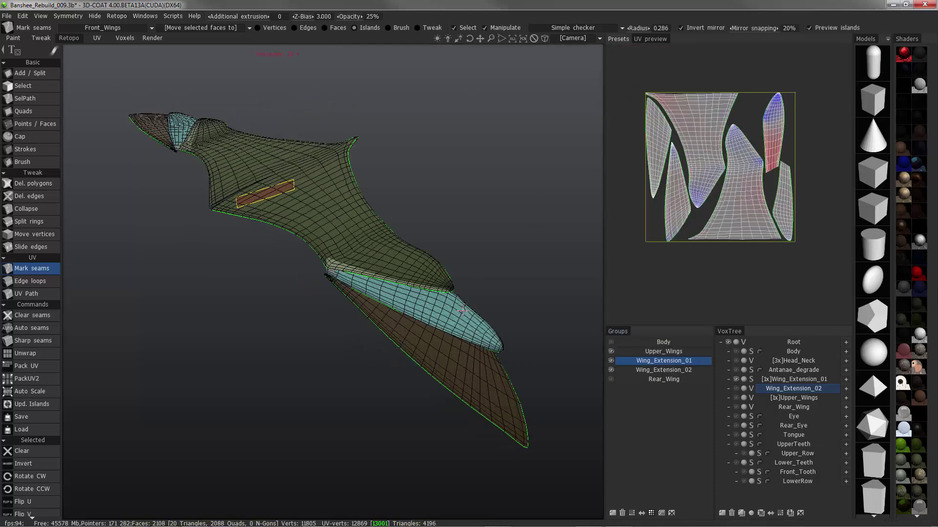
Apply symmetry to the wing groups one layer at a time, starting with Wing_Extension_01.
right_click(233, 145)
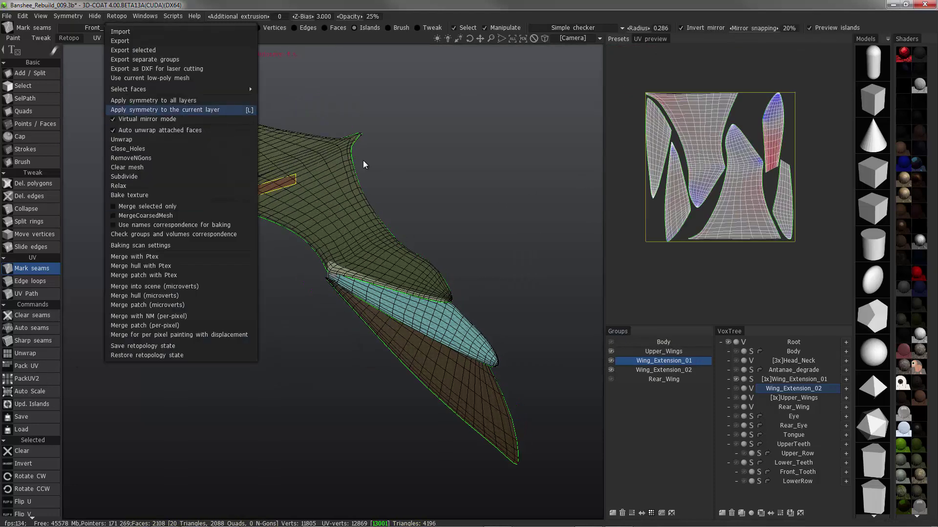
left_click(230, 111)
left_click(122, 17)
left_click(141, 190)
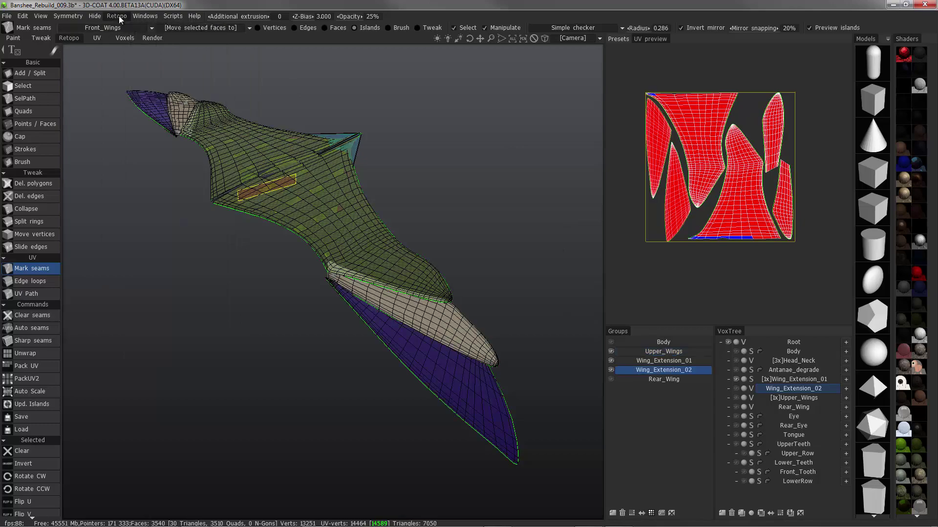
Try applying symmetry to all layers and undo the last two symmetry operations.
left_click(120, 18)
left_click(142, 98)
left_click_drag(493, 256, 370, 398)
key("ctrl+z")
key("ctrl+z")
left_click_drag(94, 262, 360, 362)
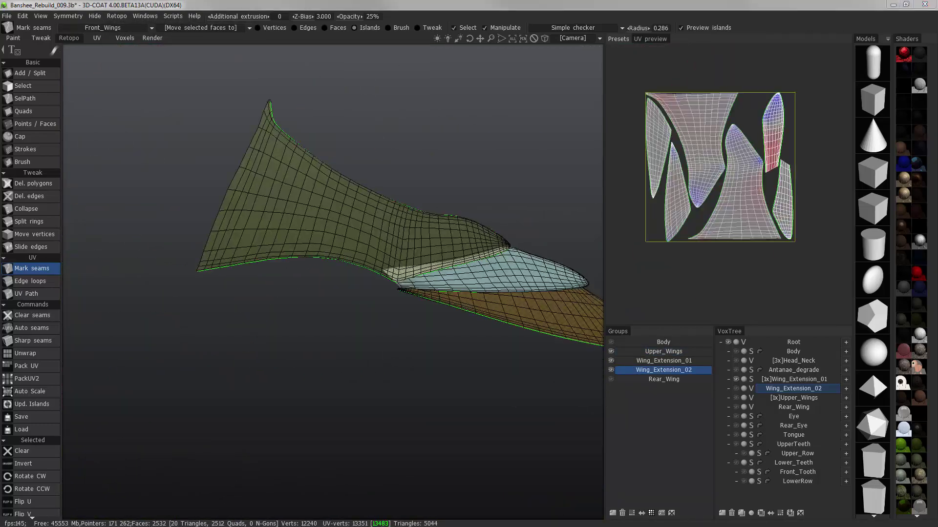
Redo the undone symmetry operations on the wing layers to mirror the upper wings and their extensions.
key("ctrl+y")
key("ctrl+y")
left_click_drag(430, 302, 438, 260)
key("s")
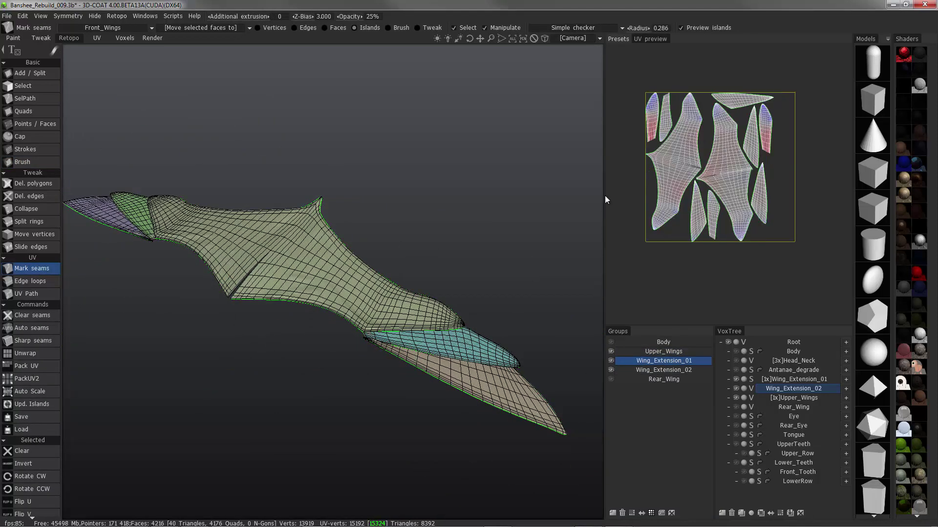
Try positioning the joined upper-wing UV islands in a widened UV preview and examine their centre.
left_click_drag(606, 199, 450, 199)
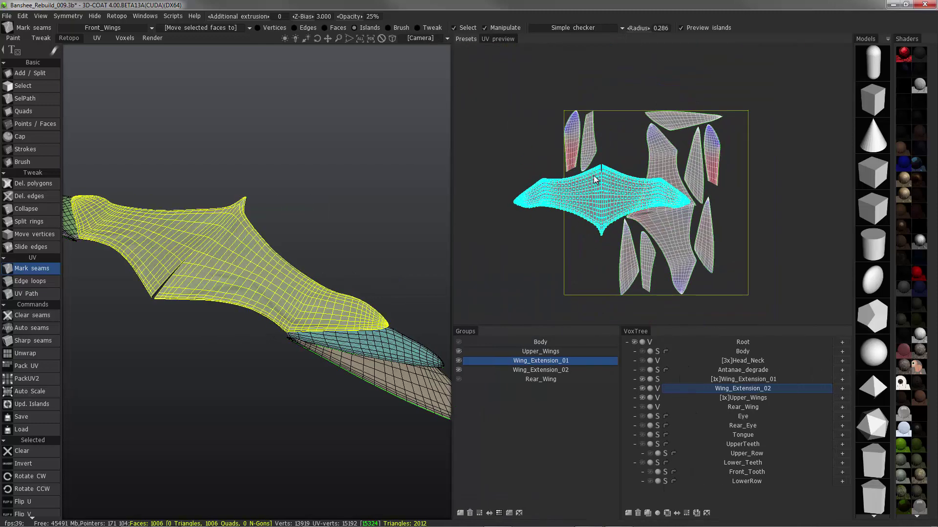
left_click_drag(595, 179, 673, 191)
scroll(695, 215, "up", 5)
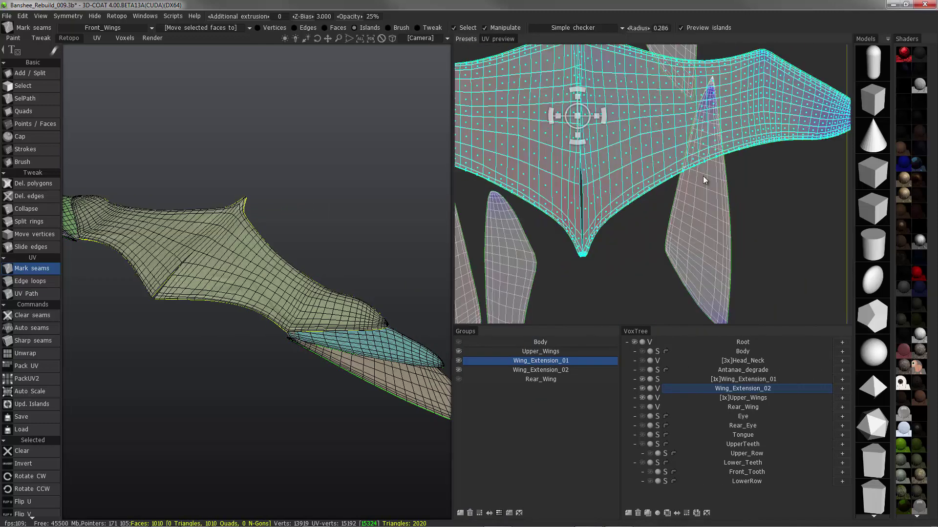
middle_click_drag(705, 180, 766, 210)
scroll(32, 469, "down", 5)
Mark a seam along the centreline of the mirrored upper wings to separate the two halves into individual UV islands.
left_click(27, 419)
left_click_drag(205, 156, 245, 185)
left_click_drag(245, 291, 376, 342, "alt")
left_click(355, 274)
scroll(376, 341, "down", 5)
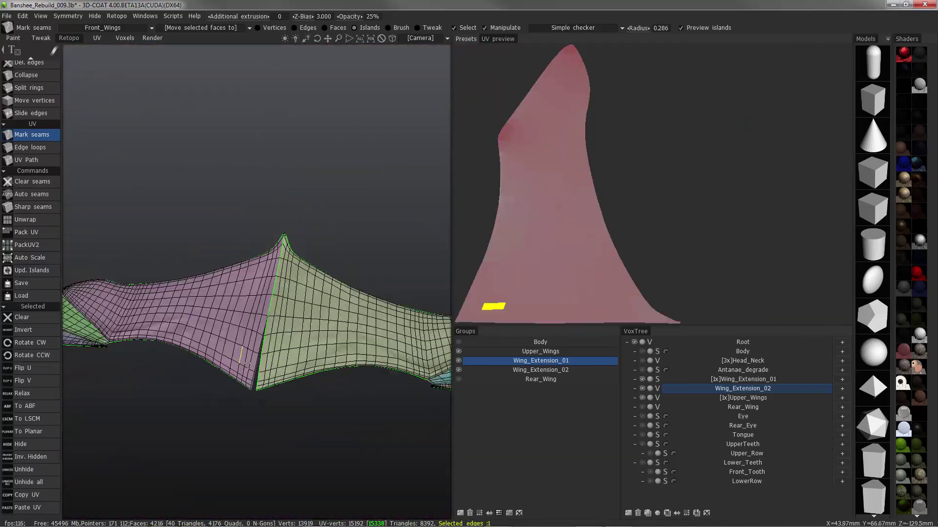
left_click_drag(312, 337, 293, 274, "alt")
scroll(653, 195, "down", 5)
Orient one upper-wing half's UV island horizontally and move it above the UV square.
left_click_drag(453, 254, 524, 254)
scroll(655, 146, "up", 5)
mouse_move(303, 337)
left_mouse_down("alt")
mouse_move(313, 391)
mouse_move(303, 337)
left_mouse_up("alt")
scroll(654, 147, "down", 5)
left_click(699, 201)
key("space")
left_click(552, 416)
left_click_drag(705, 184, 607, 89)
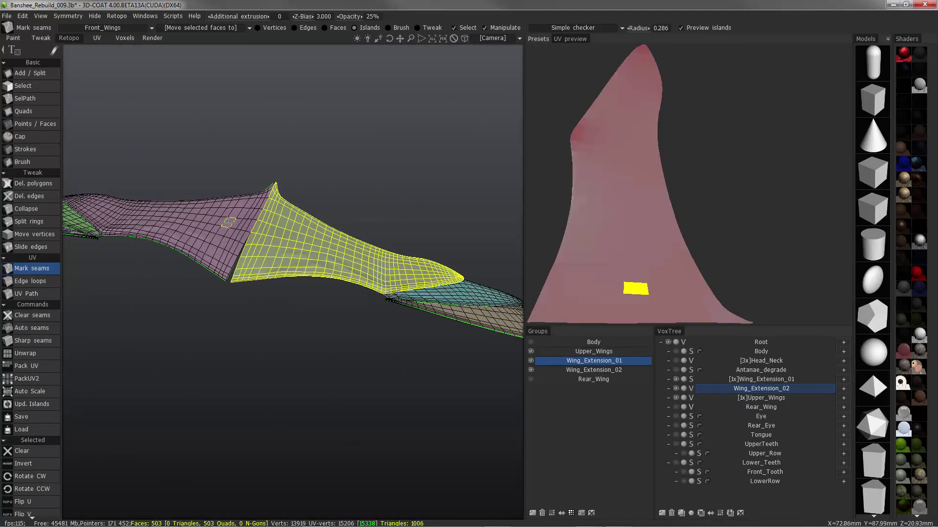
Orient the opposite upper-wing half's UV island and place it beside the first as a mirrored pair.
left_click(226, 220)
key("space")
left_click(586, 383)
key("space")
left_click(571, 456)
left_click_drag(669, 157, 673, 88)
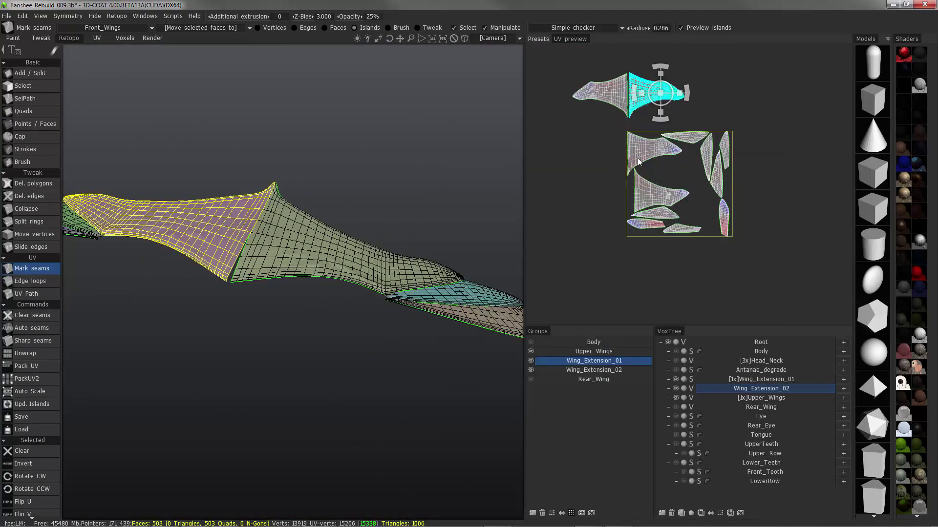
Line up the remaining upper-wing halves as a second mirrored pair and place both pairs inside the UV square.
key("space")
left_click(594, 293)
key("space")
left_click(577, 378)
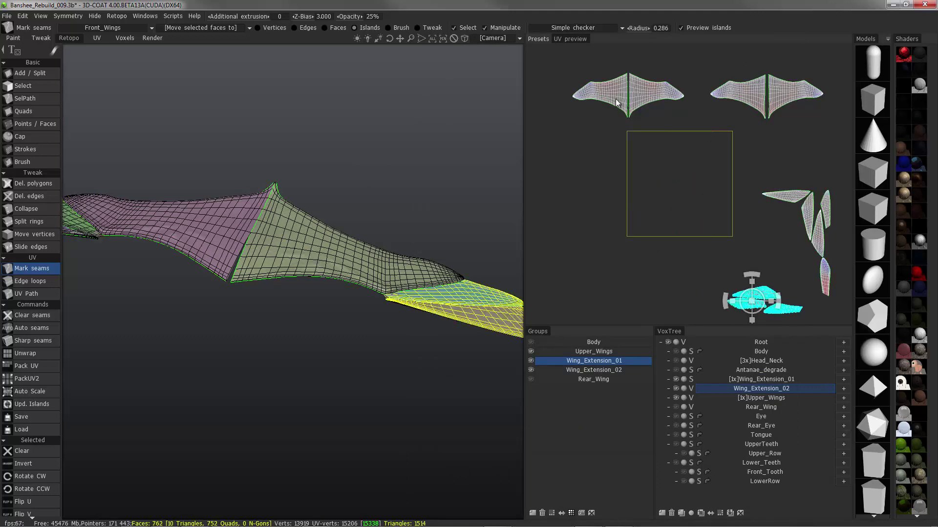
left_click_drag(617, 103, 696, 153)
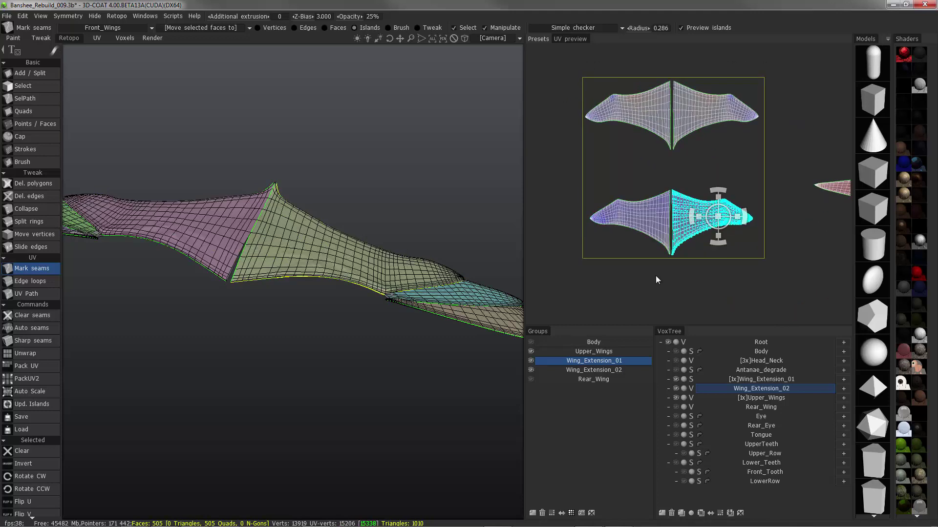
scroll(656, 280, "down", 2)
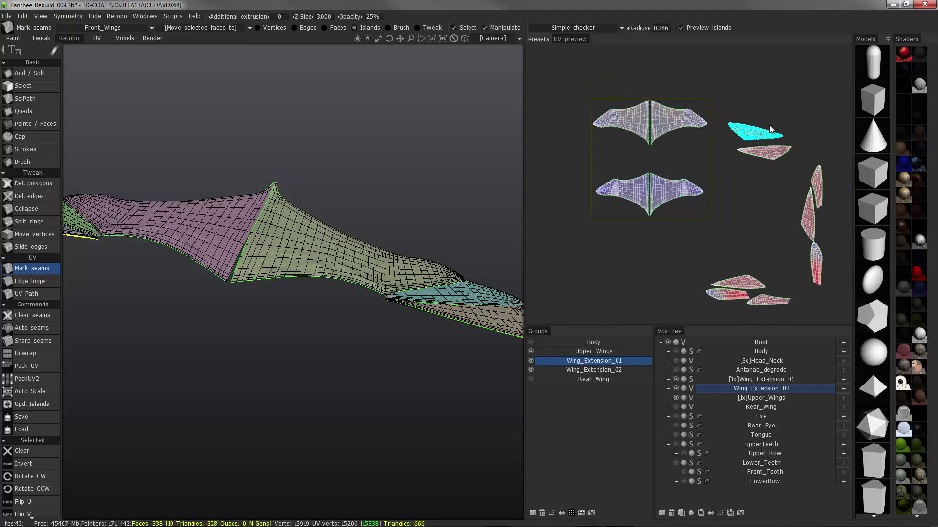
Group two of the large wing-extension islands and move them below the left half of the upper wing pair.
left_click(746, 167)
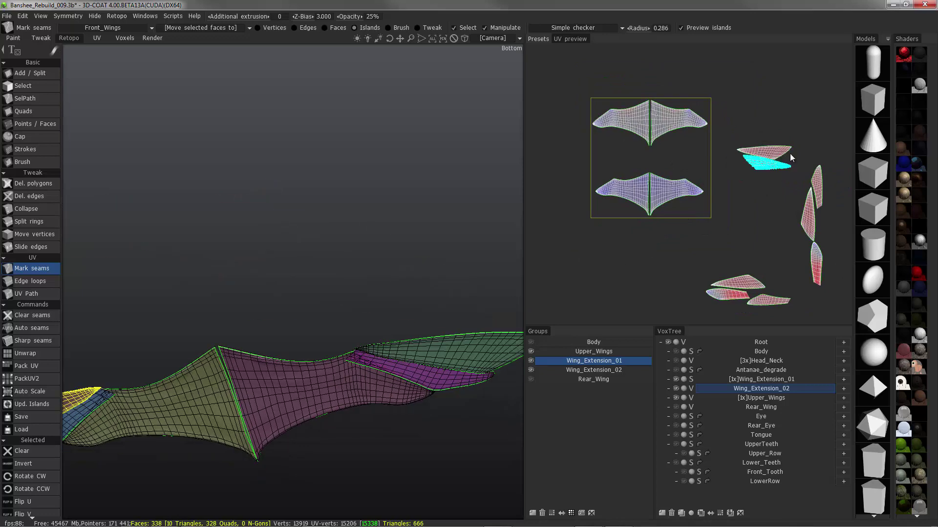
left_click_drag(792, 157, 815, 155)
left_click_drag(754, 162, 629, 138)
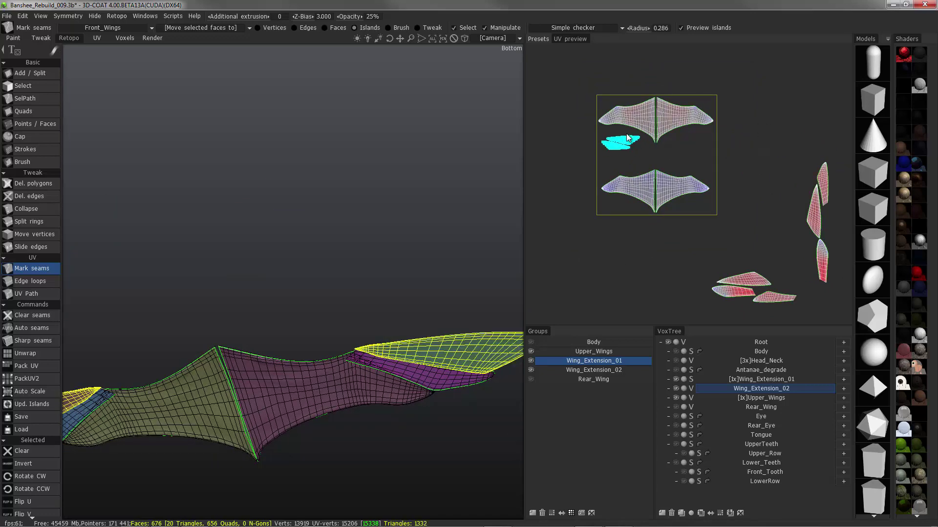
Rotate the other large wing-extension islands to horizontal and stack them below the right half of the upper wing pair.
left_click(813, 218)
left_click_drag(809, 198, 762, 187)
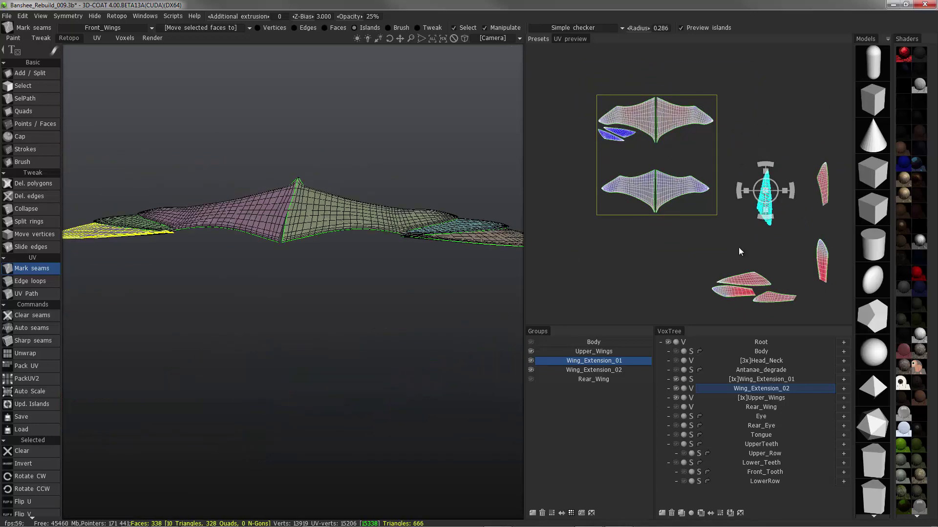
left_click_drag(765, 220, 792, 193)
left_click(755, 284)
left_click_drag(760, 277, 688, 133)
Rotate and align the left stack of wing-extension islands to mirror the right stack.
left_click(627, 142)
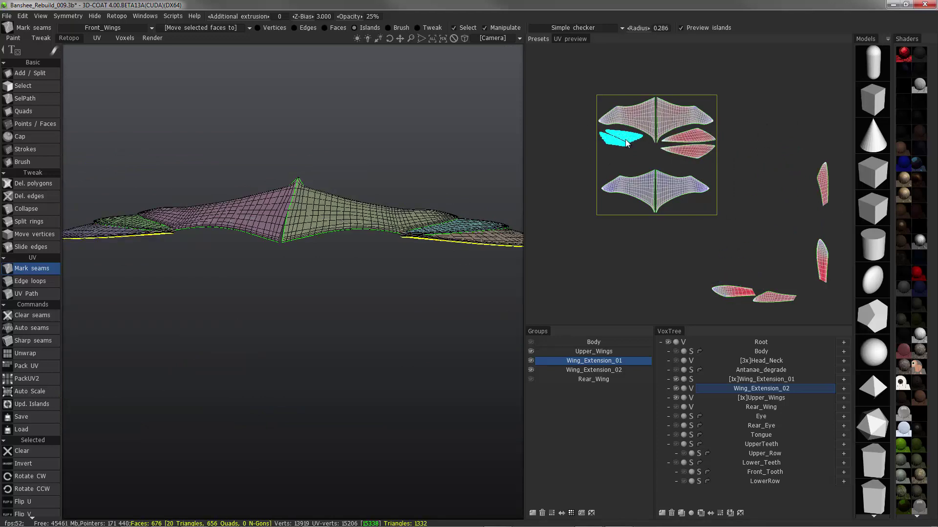
left_click(619, 154)
left_click_drag(619, 154, 598, 138)
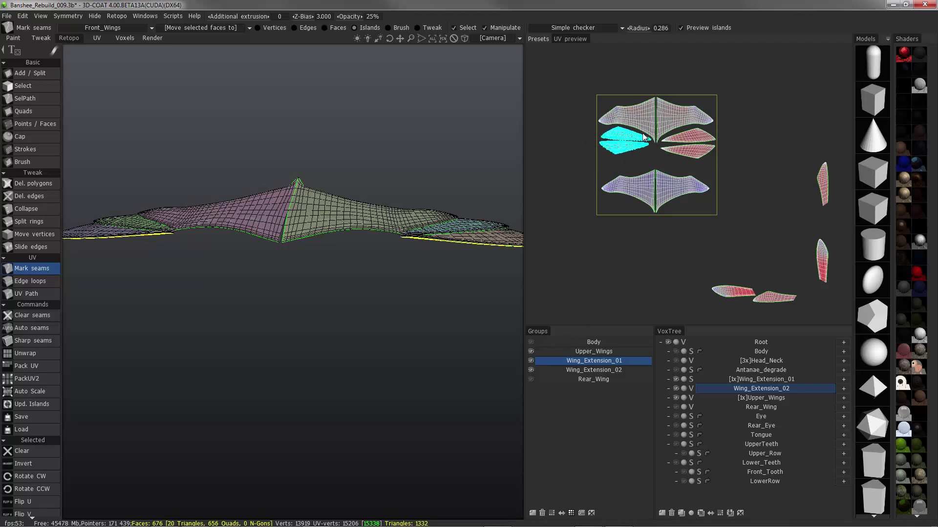
left_click(642, 137)
Rotate the upright 258-face extension island counter-clockwise and place it beside its matching horizontal island.
left_click(771, 297)
left_click(822, 263)
left_click(731, 292)
left_click_drag(727, 291, 742, 267)
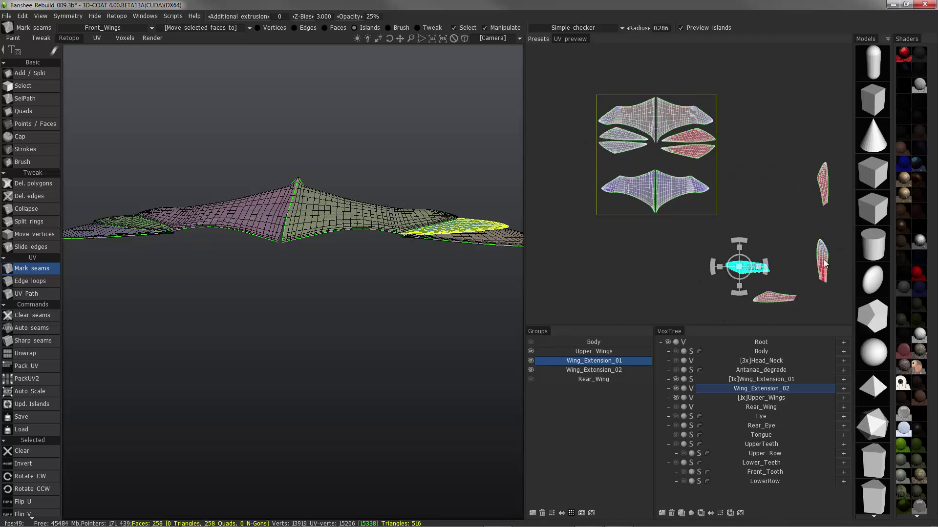
left_click(824, 260)
left_click(31, 490)
left_click_drag(823, 248, 742, 236)
Select the two matching 258-face extension islands and move them together into the UV square.
left_click(747, 269, "shift")
left_click(748, 269)
left_click_drag(763, 236, 621, 169)
left_click(747, 254, "shift")
left_click_drag(644, 162, 570, 160)
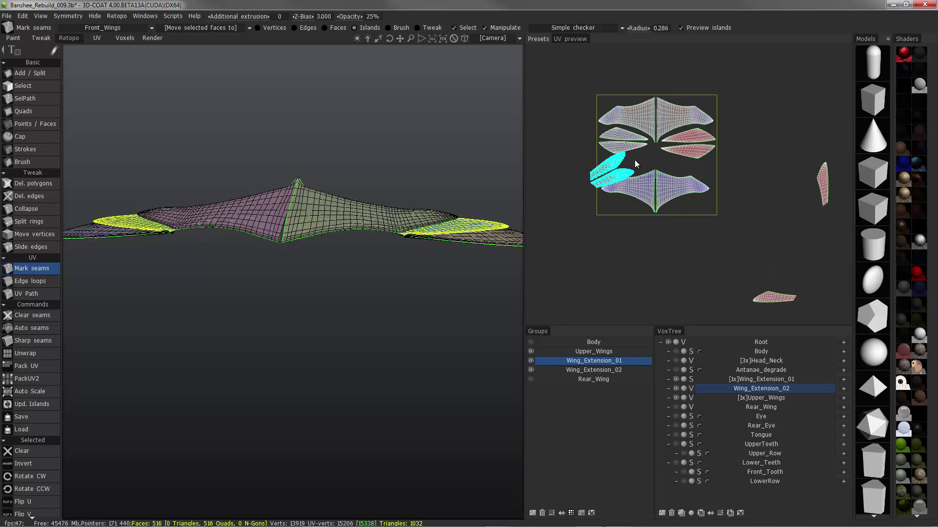
Rotate the matching extension islands and place one on each side, above the lower wing pair.
left_click_drag(635, 160, 653, 196)
left_click_drag(640, 190, 642, 153)
left_click(630, 174)
left_click(634, 160)
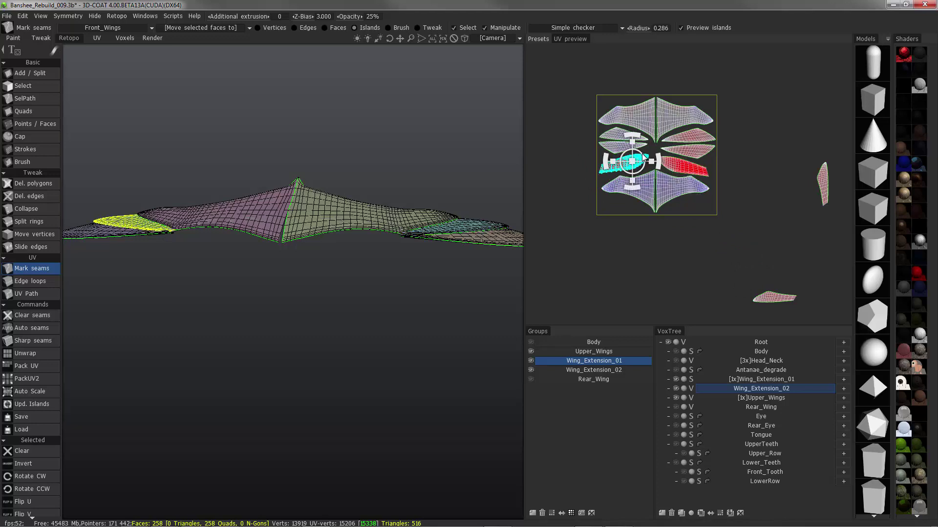
left_click(682, 166)
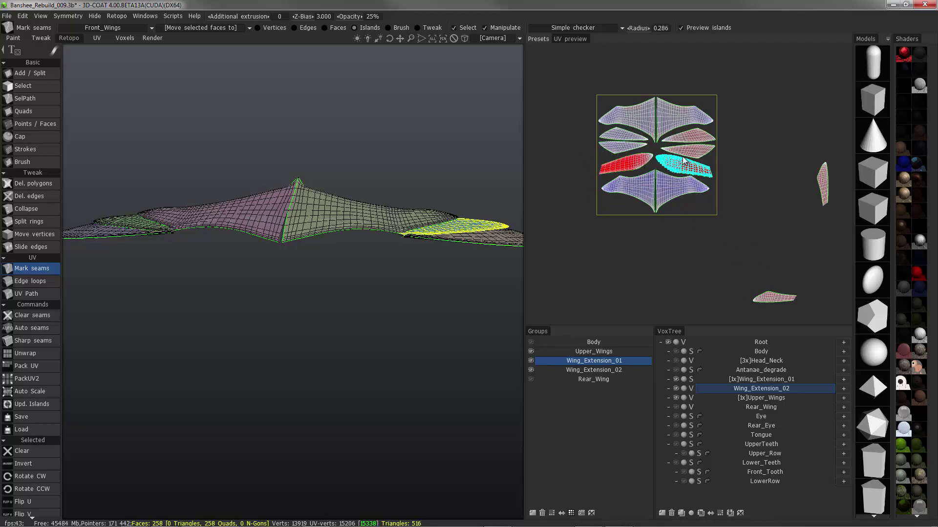
Place the last two small extension islands horizontally in the lower corners of the UV square.
left_click(781, 298)
left_click_drag(782, 297, 628, 207)
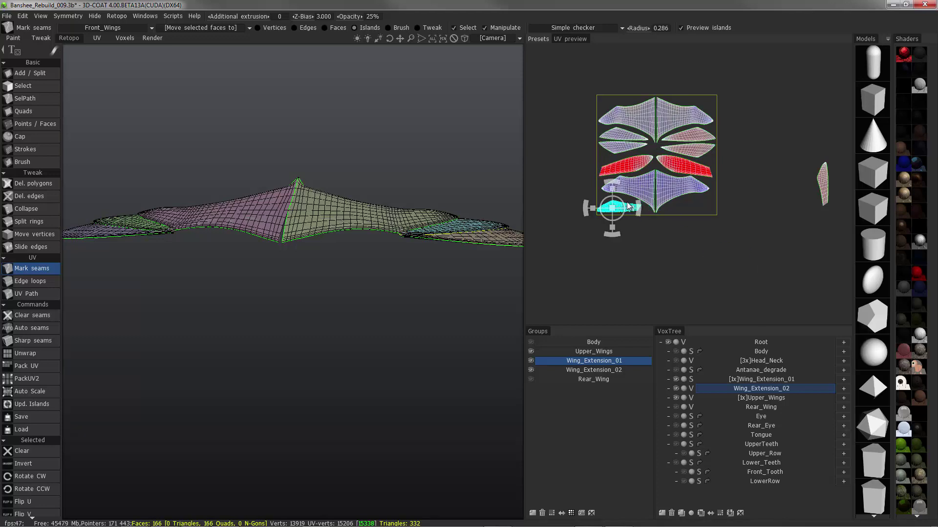
left_click(824, 183)
left_click_drag(823, 183, 703, 203)
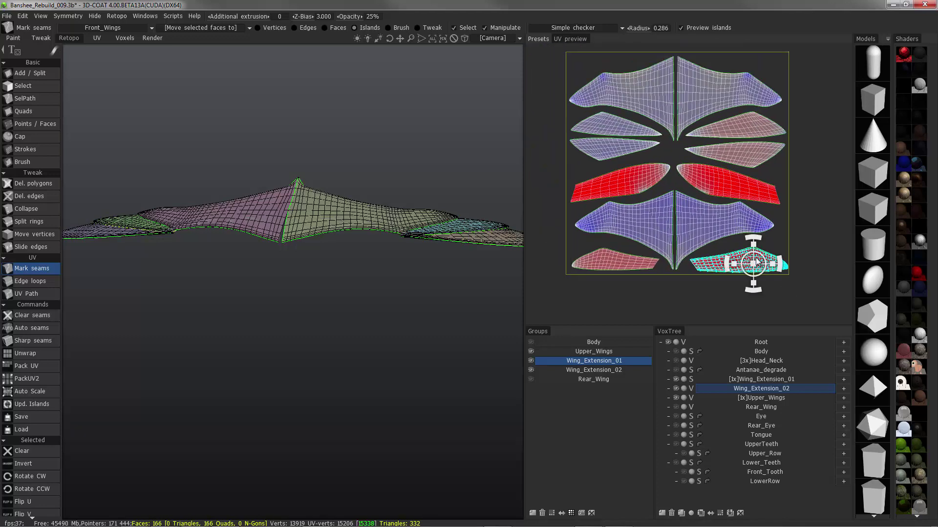
Fine-tune the lower-left small island and the two islands directly above the lower wing pair to fill their space.
left_click(613, 260)
left_click_drag(613, 260, 611, 260)
left_click(713, 179)
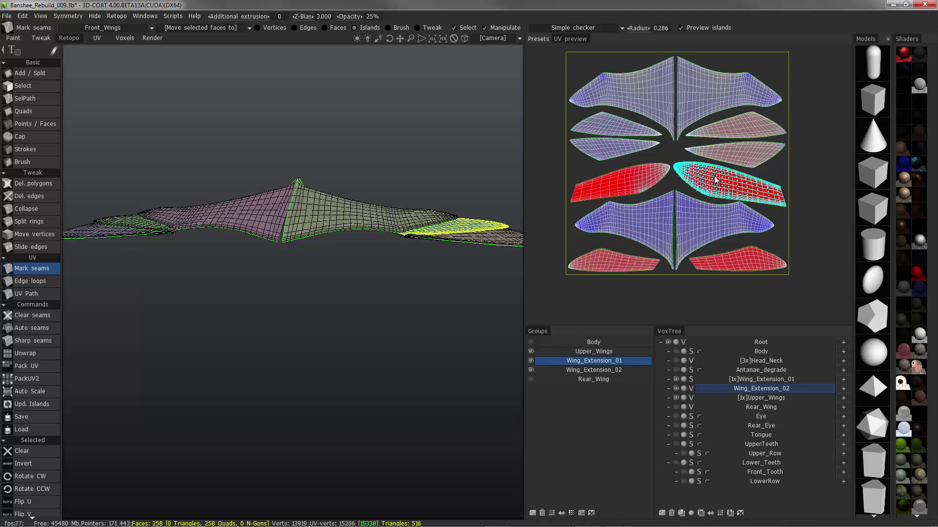
left_click(624, 180)
Adjust the upper extension stacks, the upper wing pair and the middle extension islands to even their spacing.
left_click(592, 127)
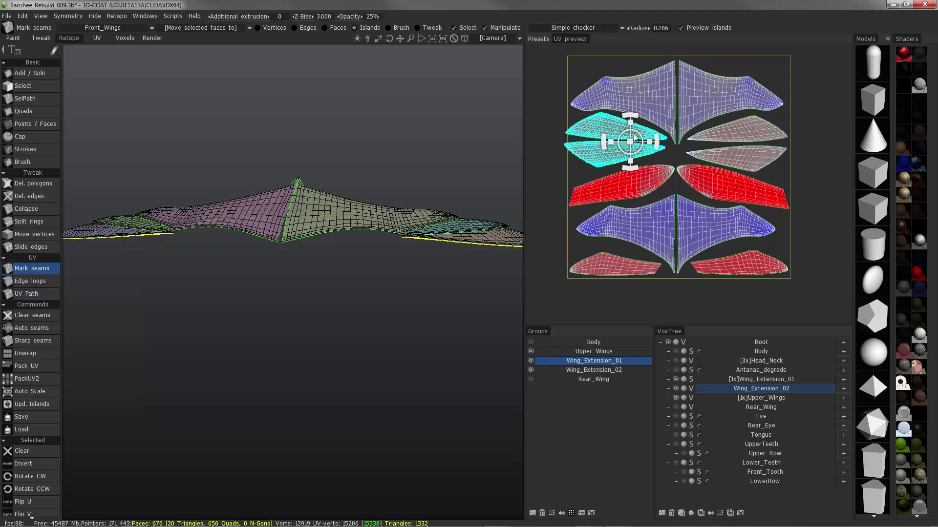
left_click(732, 146)
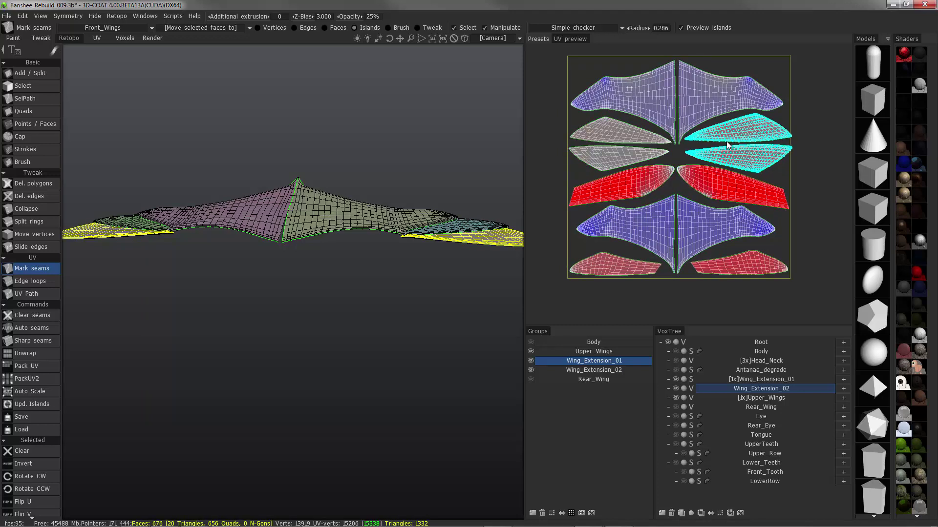
left_click(664, 103)
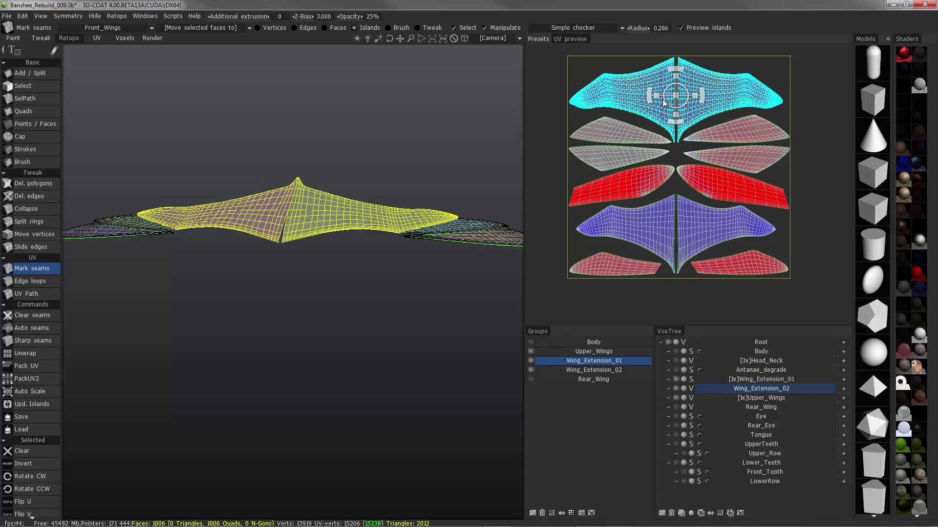
left_click(735, 145)
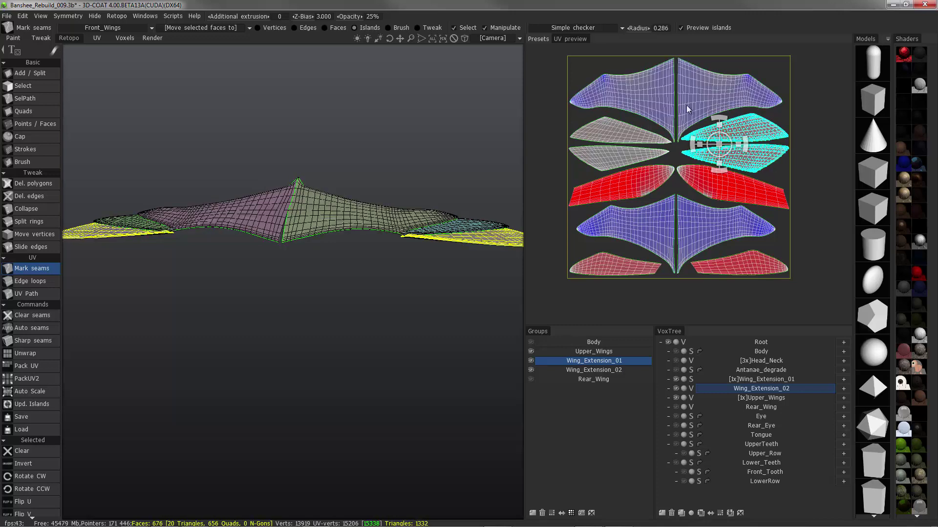
left_click(746, 90)
left_click(703, 184)
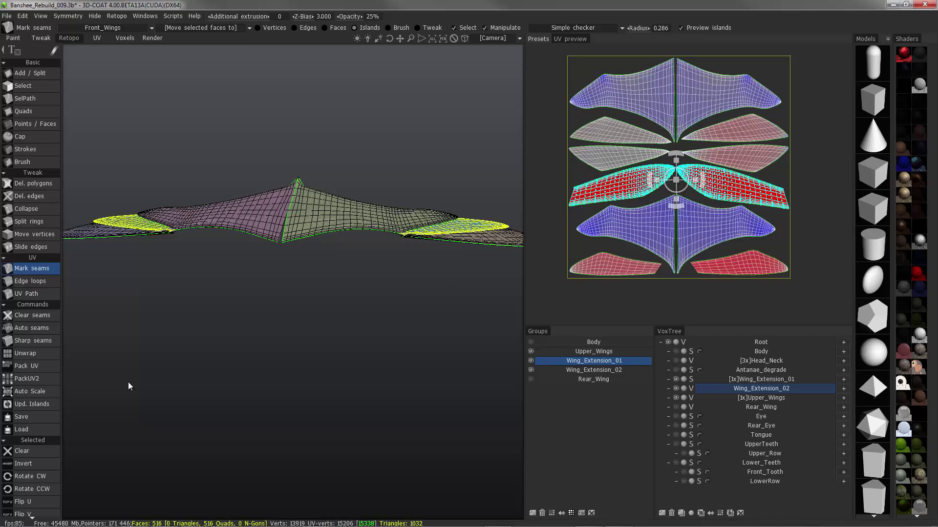
Draw lengthwise strokes across the open area of the Rear_Wing mesh, crossing the existing transverse strokes.
scroll(30, 342, "down", 3)
left_click_drag(293, 291, 469, 200)
scroll(362, 291, "up", 4)
scroll(469, 200, "down", 4)
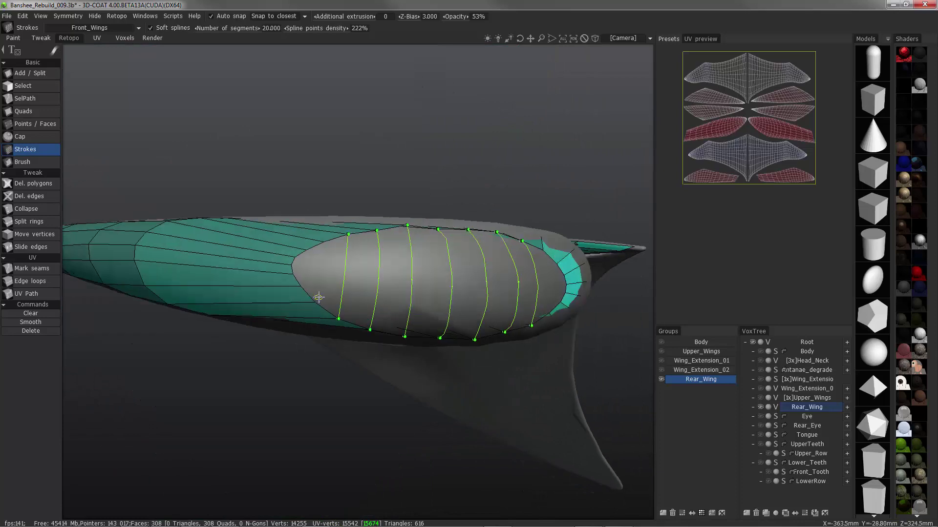
mouse_move(318, 297)
left_mouse_down("alt")
mouse_move(249, 273)
mouse_move(533, 282)
left_mouse_up("alt")
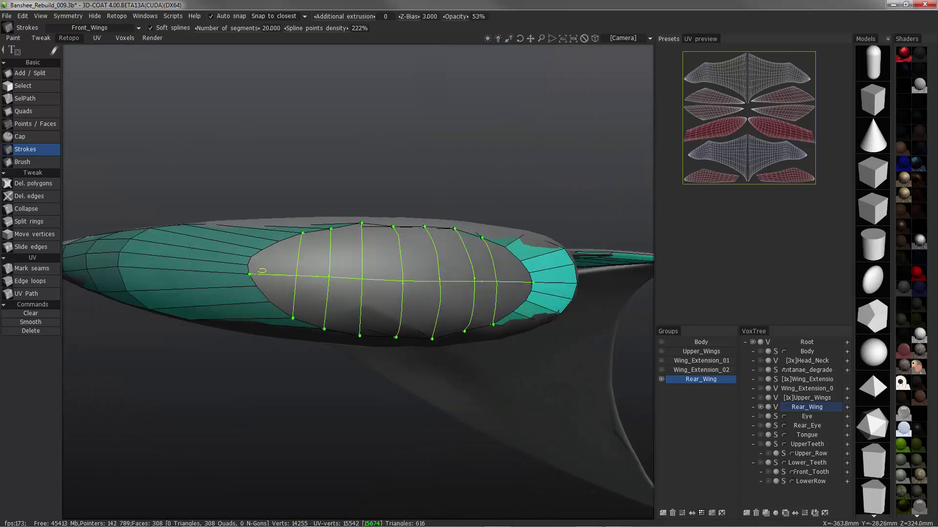
left_click_drag(251, 257, 337, 259)
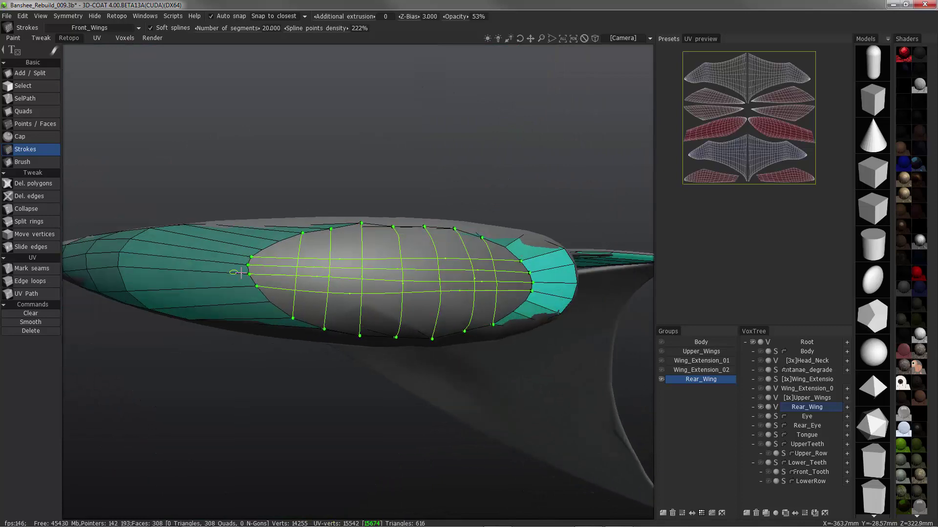
left_click_drag(427, 292, 532, 291)
Replace the misaligned second lengthwise stroke with one joining the matching vertices on the opening's edge.
mouse_move(273, 293)
left_mouse_down("alt")
mouse_move(259, 304)
mouse_move(387, 318)
mouse_move(396, 344)
left_mouse_up("alt")
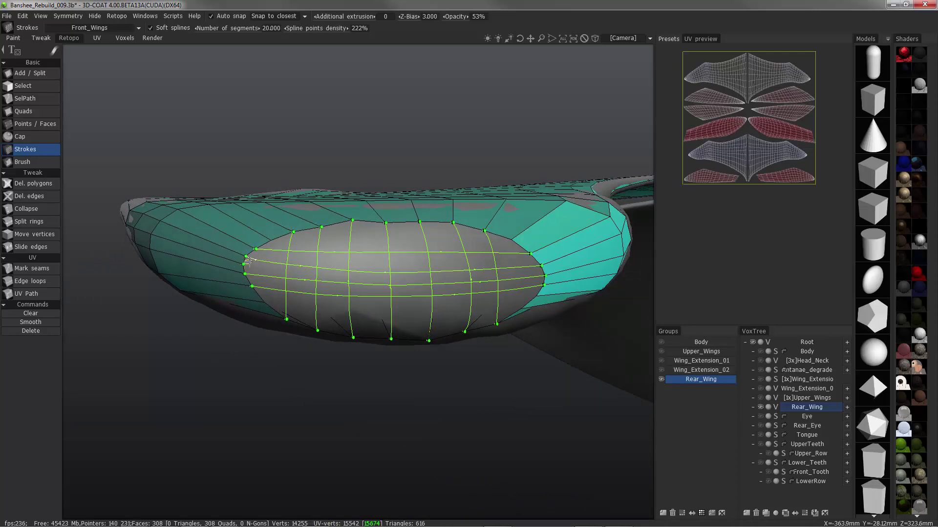
right_click_drag(247, 262, 283, 295, "alt")
left_click_drag(283, 295, 322, 312, "alt")
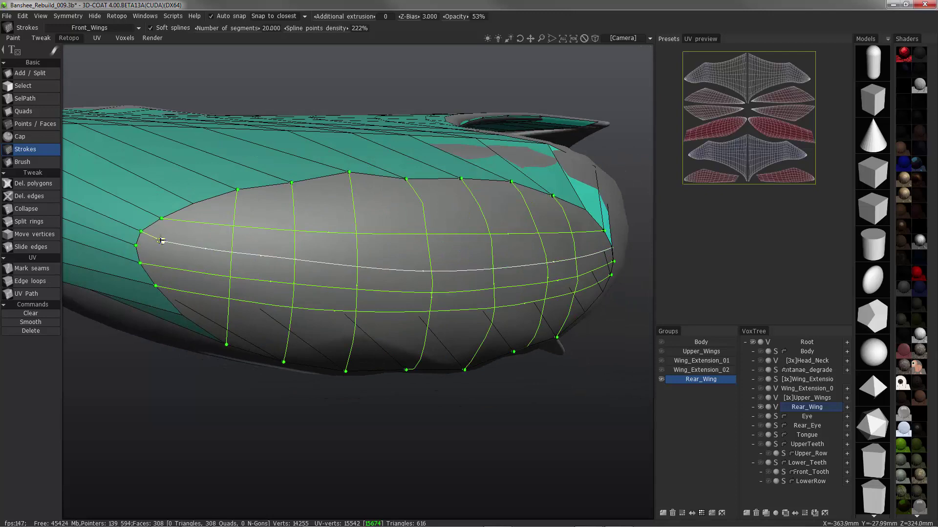
middle_click_drag(162, 241, 243, 238)
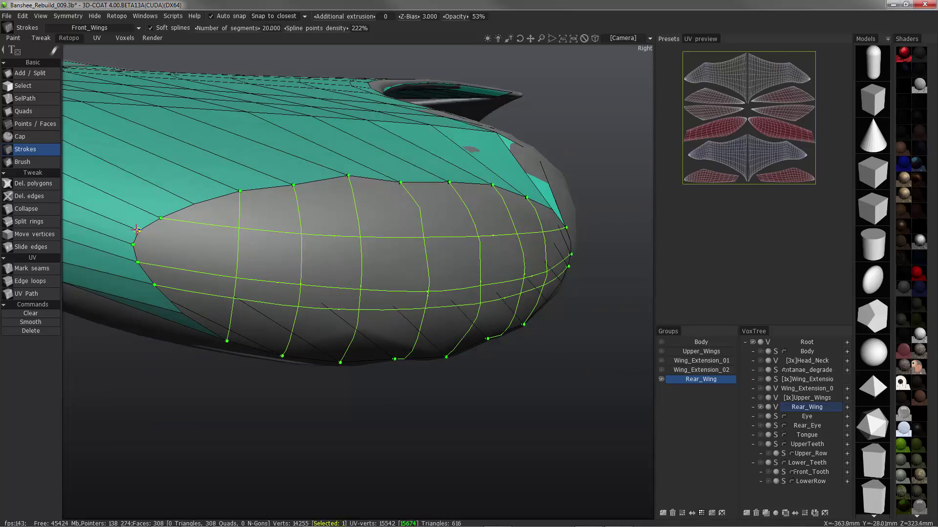
middle_click_drag(137, 231, 561, 250)
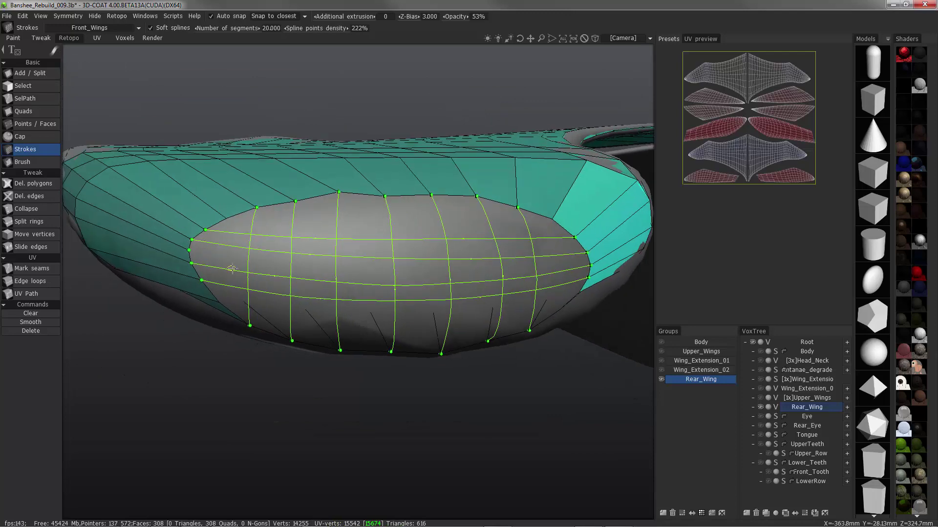
Redraw the lower lengthwise strokes so their ends meet the vertices on both sides of the opening.
left_click_drag(240, 266, 189, 251)
mouse_move(590, 278)
left_mouse_down()
mouse_move(410, 286)
mouse_move(191, 263)
left_mouse_up()
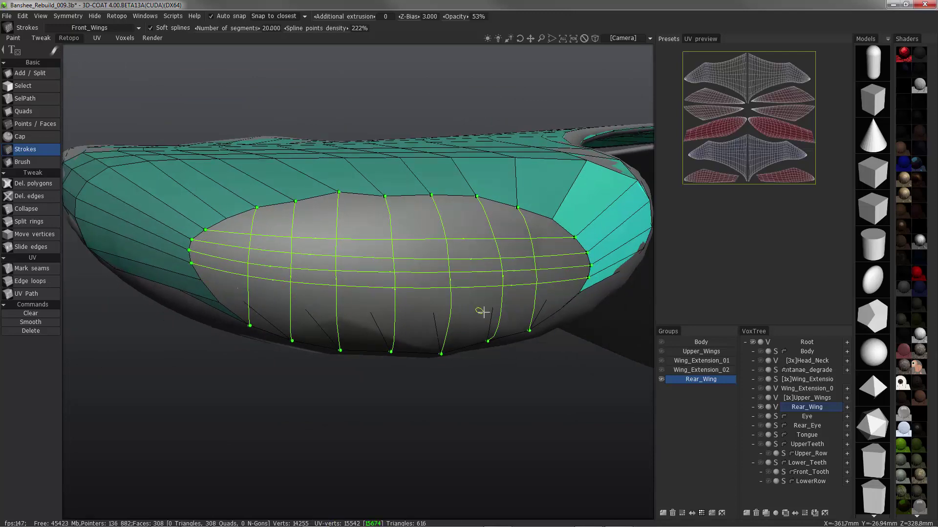
left_click_drag(481, 312, 481, 288, "alt")
mouse_move(549, 291)
left_mouse_down()
mouse_move(310, 297)
mouse_move(223, 281)
left_mouse_up()
Smooth the crossing strokes and convert them into faces that close the rear wing's open area.
left_click_drag(466, 237, 459, 312, "alt")
left_click(31, 322)
key("Return")
Adjust the rear wing mesh with the Brush tool and split a ring to add an edge loop.
mouse_move(254, 348)
left_mouse_down("alt")
mouse_move(311, 315)
mouse_move(406, 200)
left_mouse_up("alt")
left_click(22, 161)
left_click(29, 221)
left_click(332, 305)
mouse_move(333, 305)
left_mouse_down("alt")
mouse_move(273, 293)
mouse_move(486, 358)
left_mouse_up("alt")
Even out the rear wing's topology with the Brush and Slide edges tools.
left_click(22, 162)
mouse_move(371, 332)
left_mouse_down("alt")
mouse_move(427, 340)
mouse_move(191, 245)
left_mouse_up("alt")
left_click(30, 247)
mouse_move(293, 293)
left_mouse_down("alt")
mouse_move(513, 404)
mouse_move(537, 404)
mouse_move(446, 394)
mouse_move(464, 326)
mouse_move(341, 342)
mouse_move(377, 383)
mouse_move(272, 316)
mouse_move(205, 205)
left_mouse_up("alt")
Select all the rear wing faces in the Front_Wings UV set and move them to the Rear_wings UV set.
left_click(31, 268)
left_click(341, 341)
left_click(116, 28)
left_click(113, 67)
left_click(112, 28)
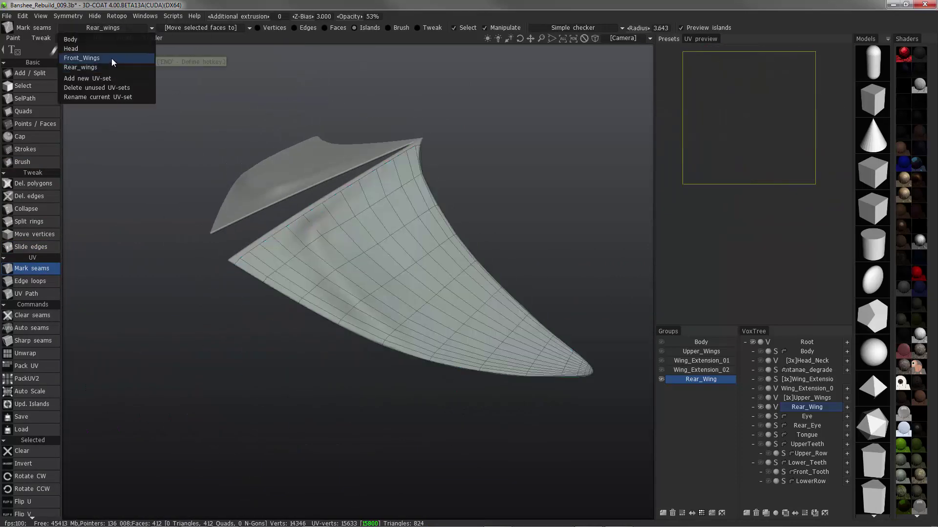
left_click(111, 58)
left_click(23, 85)
key("ctrl+a")
left_click(31, 268)
left_click(195, 28)
left_click(185, 67)
Unwrap the rear wing's UVs and mirror its retopo mesh across the X axis.
left_click_drag(214, 94, 529, 258, "alt")
left_click(25, 353)
key("s")
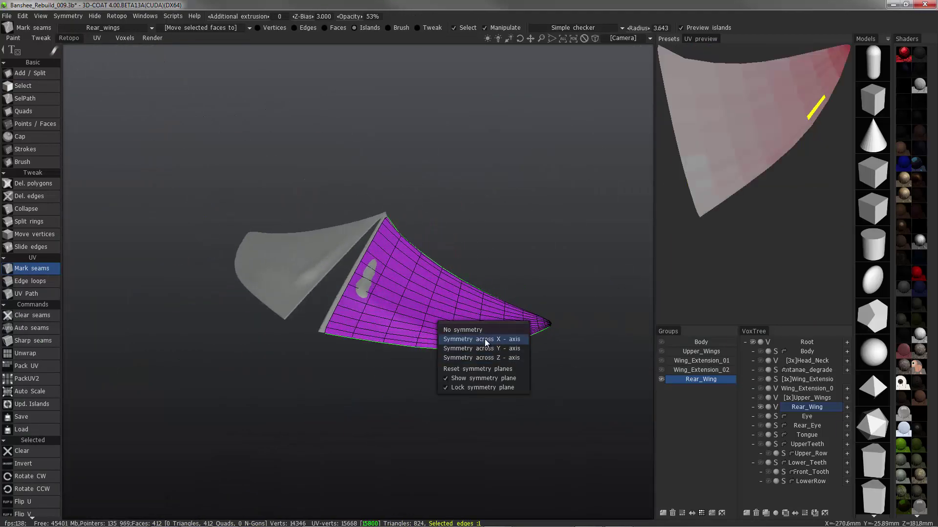
left_click(485, 339)
left_click(22, 162)
left_click(27, 405)
key("s")
mouse_move(342, 411)
left_mouse_down("alt")
mouse_move(477, 389)
mouse_move(430, 405)
left_mouse_up("alt")
left_click(476, 370)
Examine which side of the mirrored rear wings each of the four UV islands belongs to.
left_click(34, 270)
left_click(723, 147)
left_click(718, 92)
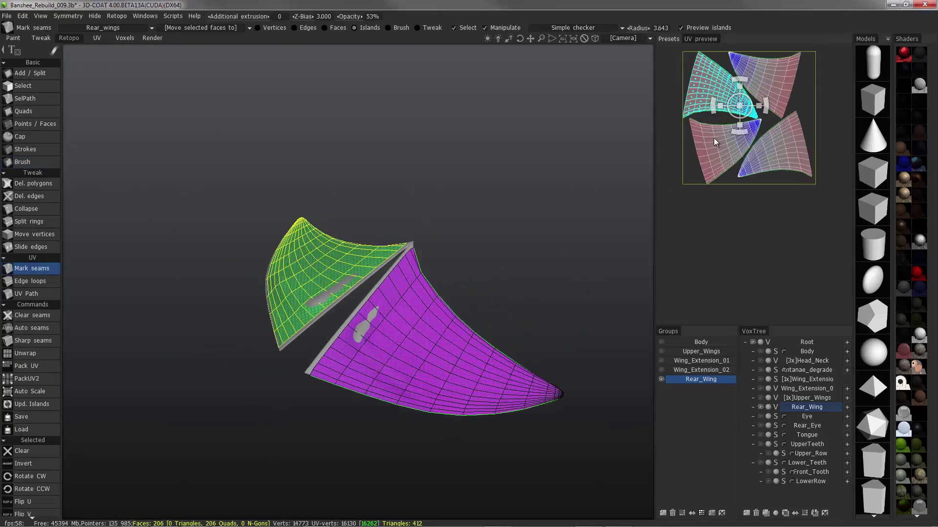
left_click(772, 81)
left_click(777, 149)
left_click(773, 101)
middle_click_drag(707, 190, 719, 223)
left_click(781, 181)
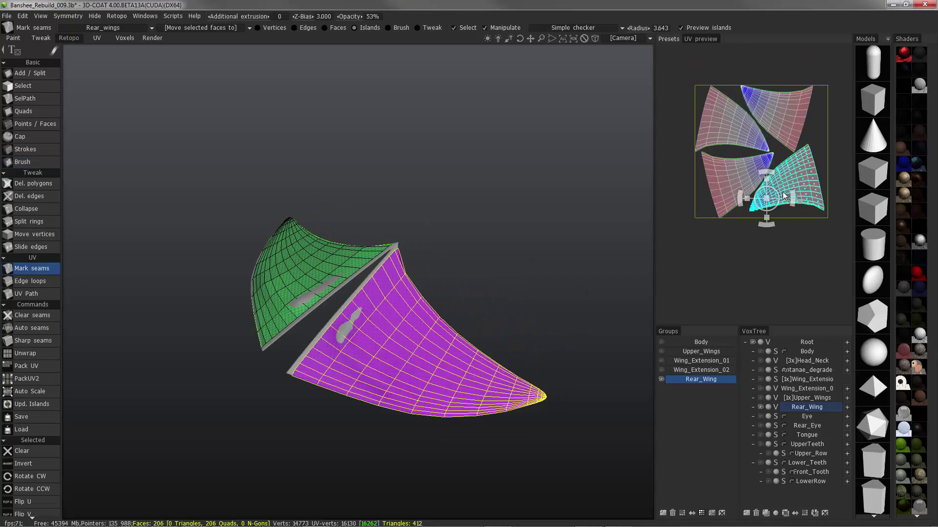
left_click(777, 117)
left_click(733, 137)
left_click(786, 182)
Move two matching rear wing UV islands above the UV square and arrange them side by side as a mirrored pair.
middle_click_drag(736, 157, 748, 249)
left_click_drag(778, 288, 695, 159)
middle_click_drag(715, 249, 723, 226)
left_click(747, 196)
left_click_drag(772, 209, 829, 125)
left_click(717, 114)
left_click(796, 115, "shift")
key("space")
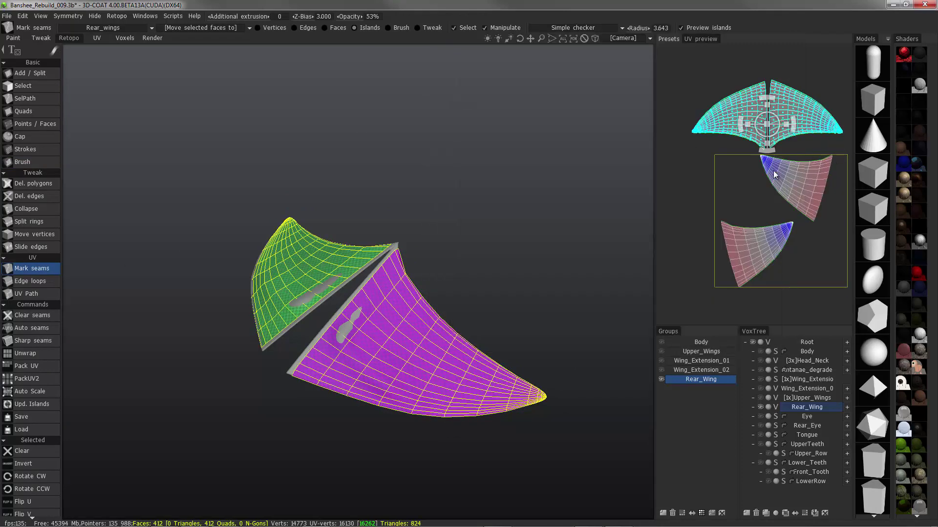
left_click_drag(766, 124, 760, 118)
Place the other two islands as a mirrored pair beneath the first and move all four into the UV square.
left_click(718, 115)
left_click(776, 168)
left_click_drag(776, 166, 715, 169)
left_click(777, 234)
left_click_drag(776, 234, 827, 170)
key("ctrl+a")
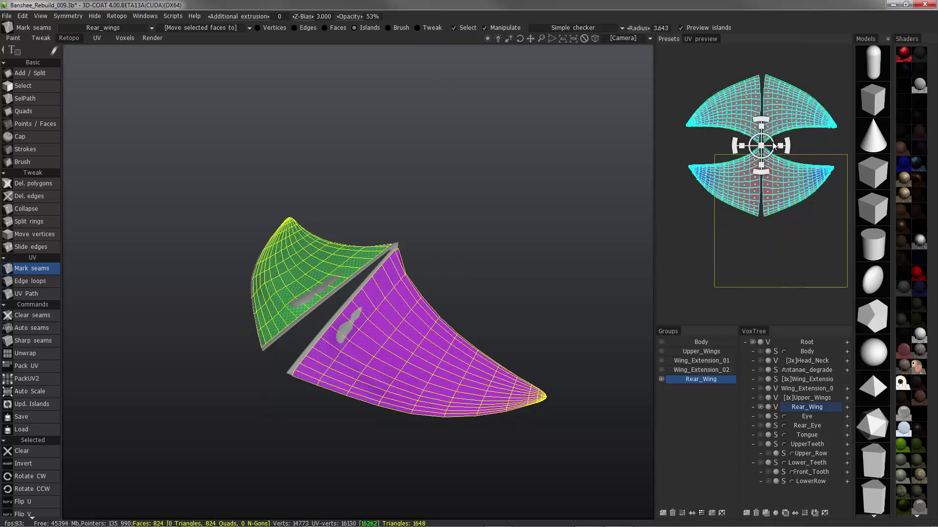
left_click_drag(760, 145, 766, 220)
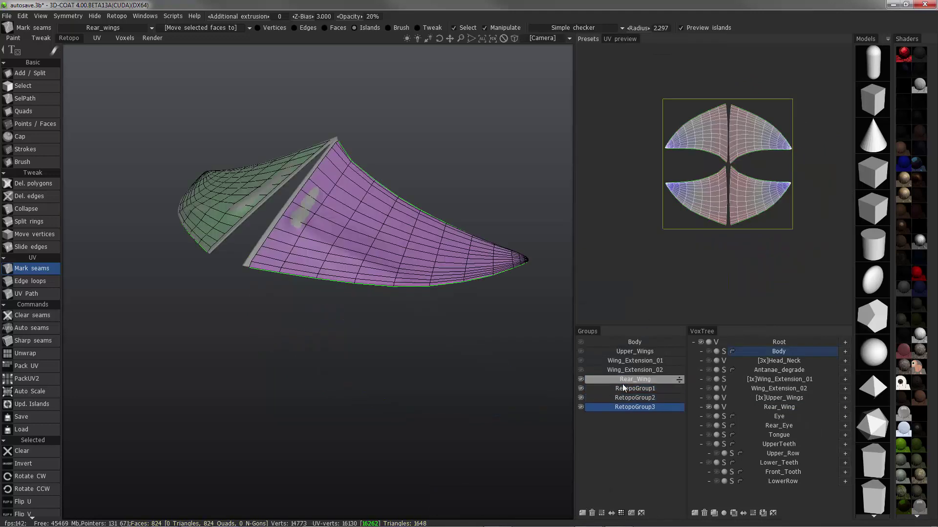
Rename the three new retopo groups Teeth, Eye and Tongue, copying the last name from the matching voxel layer.
double_click(634, 397)
type("Eye")
key("Return")
left_click(635, 406)
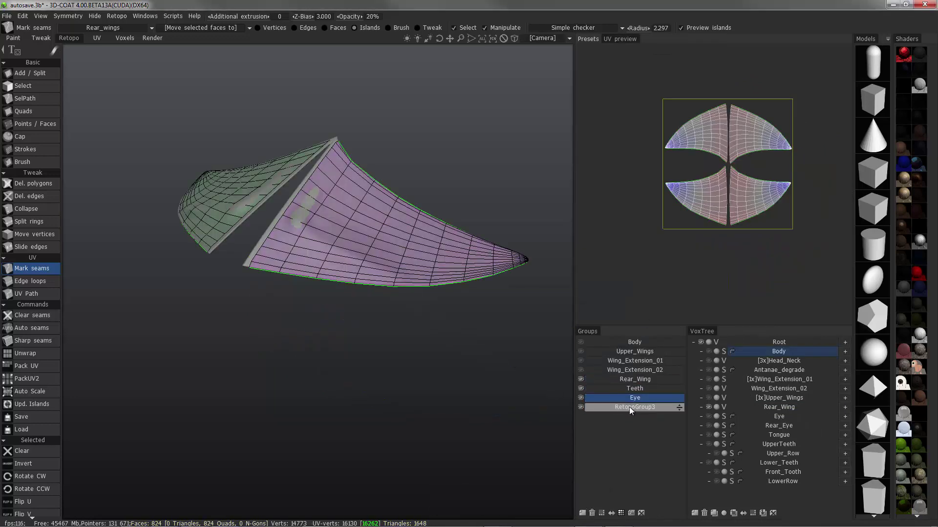
double_click(779, 435)
key("ctrl+c")
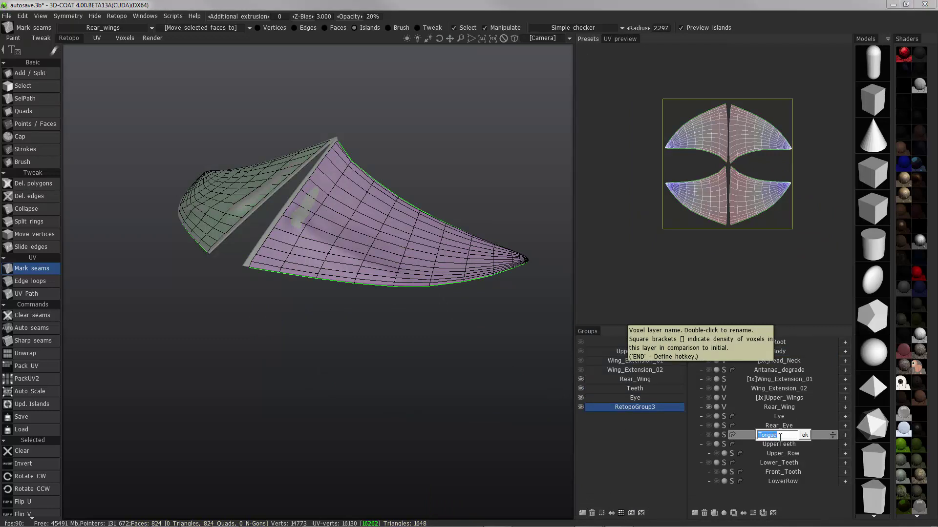
left_click(627, 409)
double_click(629, 409)
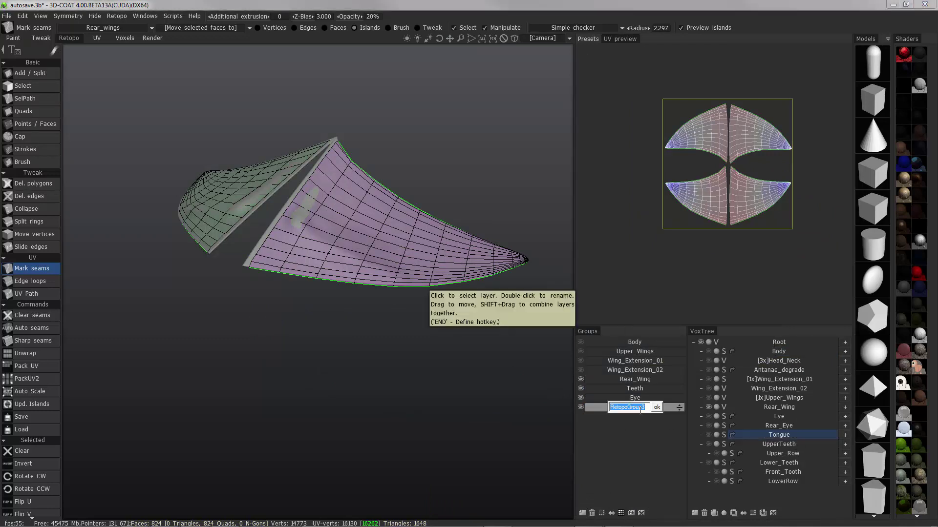
key("ctrl+v")
key("Return")
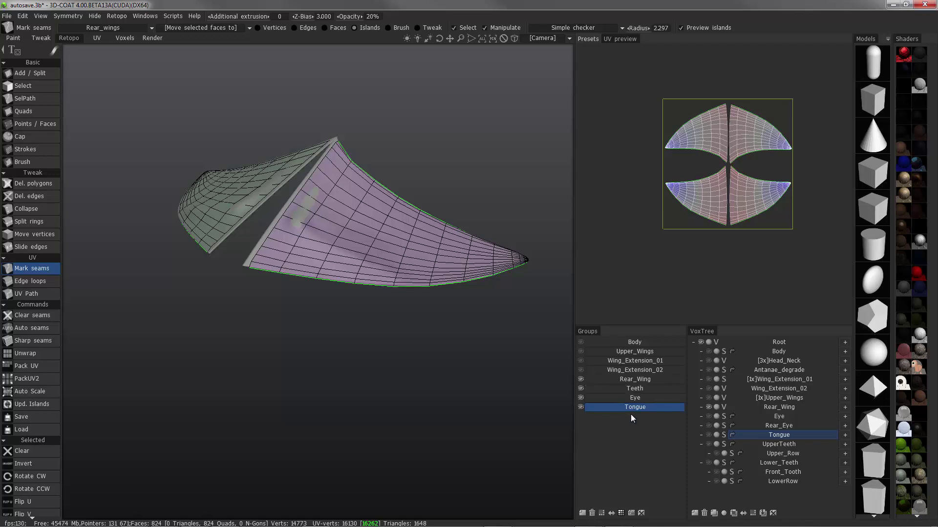
Hide the Rear_Wing retopo group, then add a UV set named Eye and make it current.
left_click(581, 381)
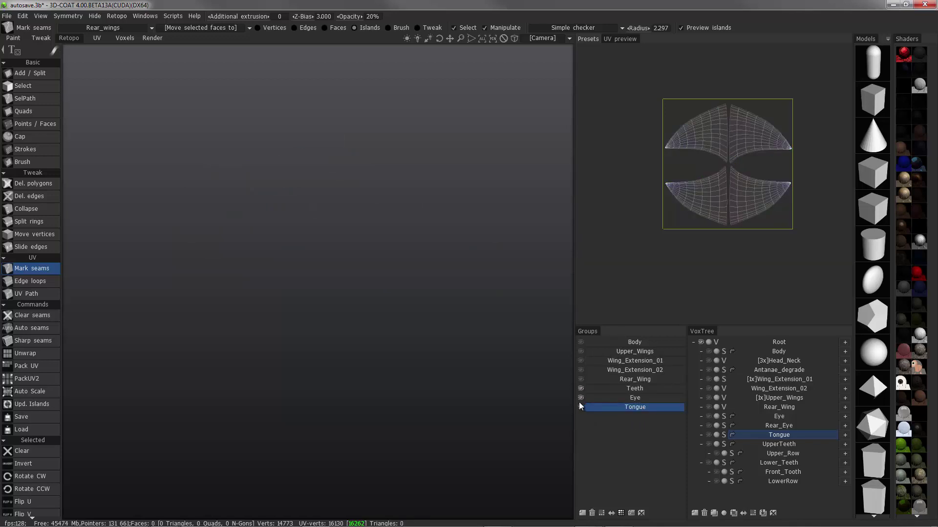
left_click(101, 30)
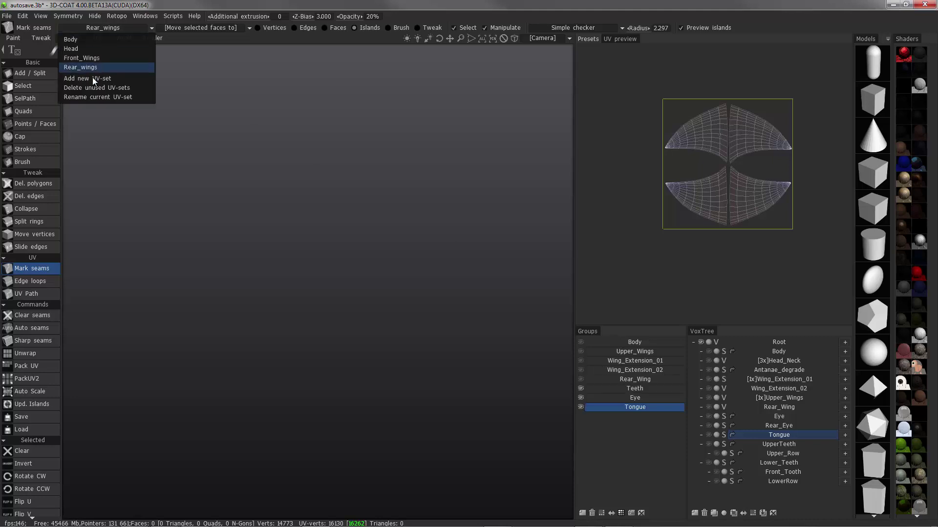
left_click(96, 82)
type("Ey")
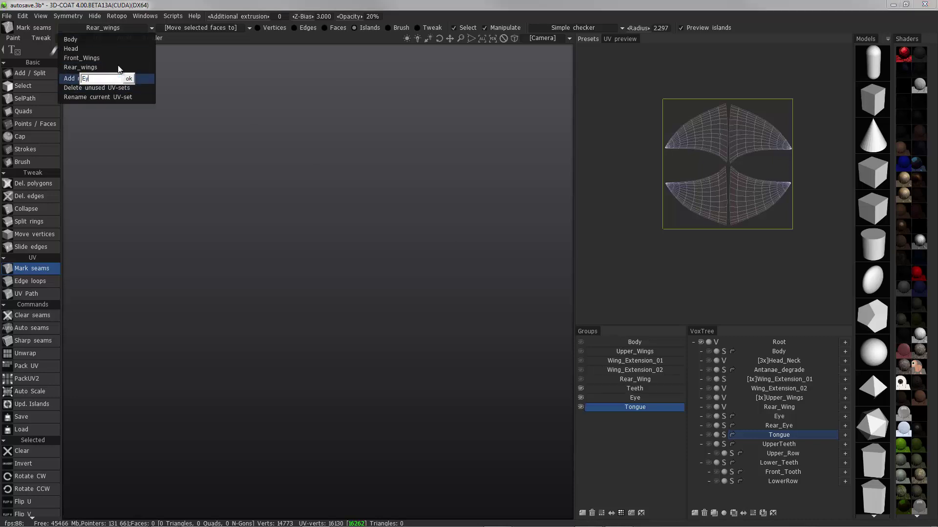
type("e")
key("Return")
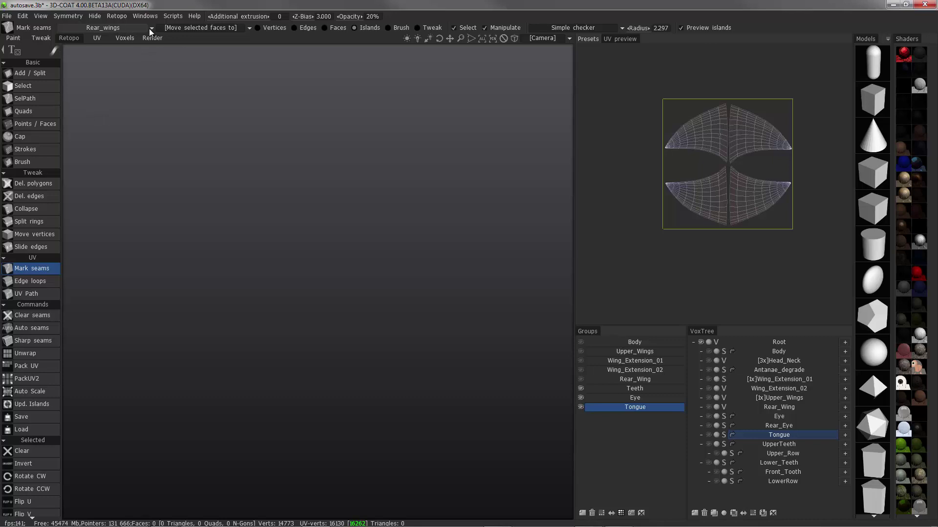
left_click(149, 28)
left_click(115, 76)
Rename the current UV set to Eyes.
left_click(119, 29)
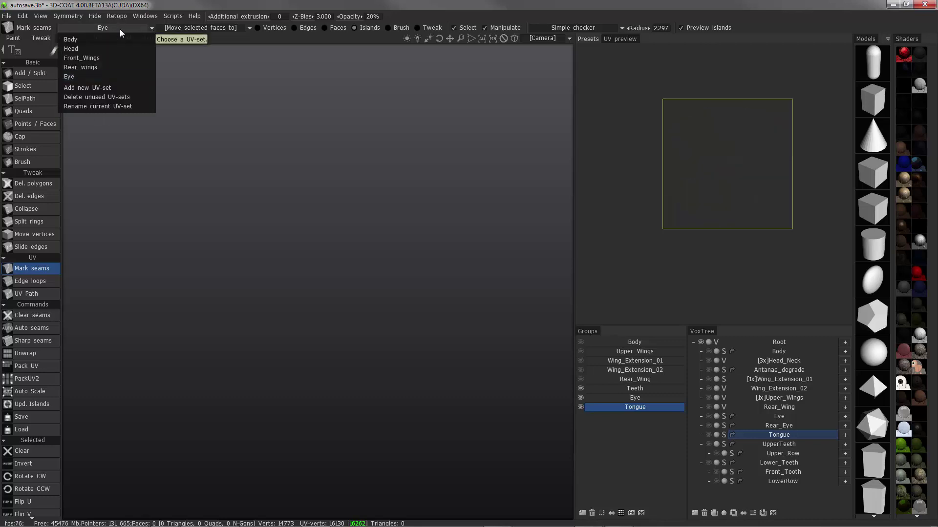
left_click(107, 107)
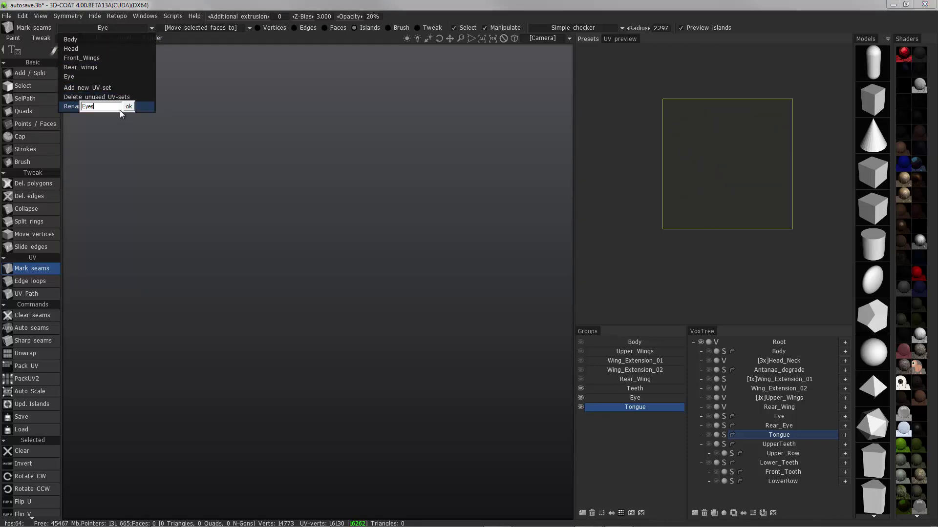
type("s")
key("Return")
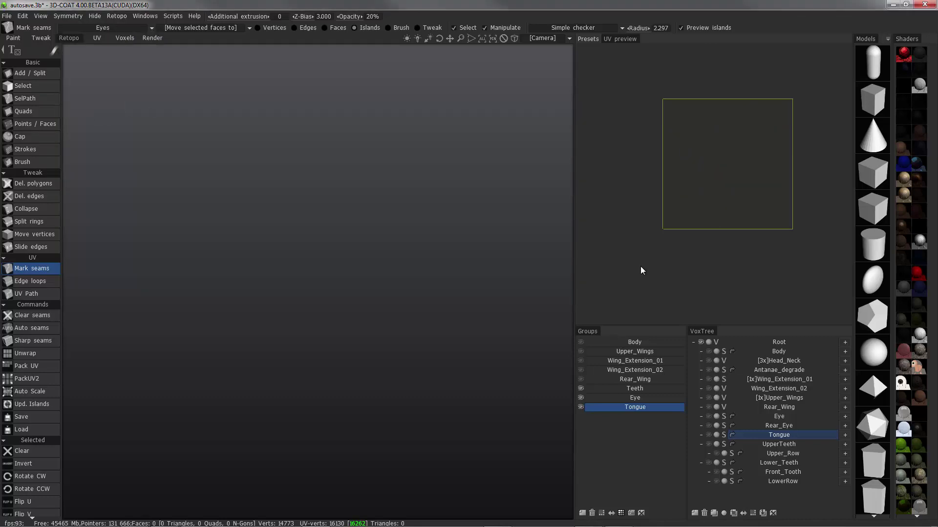
Add a retopo group named Rear_eye and reorder the groups as Tongue, Teeth, Eye and Rear_eye.
left_click(582, 514)
double_click(634, 417)
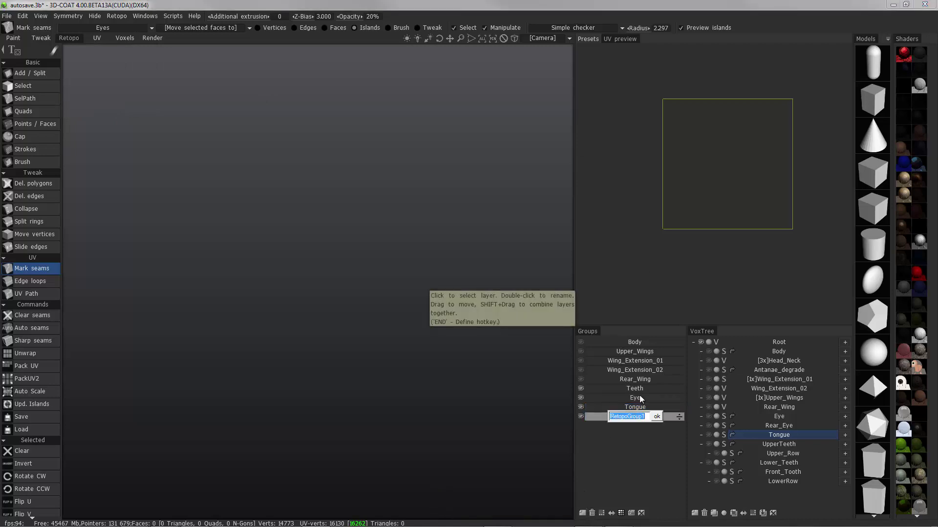
type("Rear_eye")
key("Return")
left_click_drag(680, 417, 679, 405)
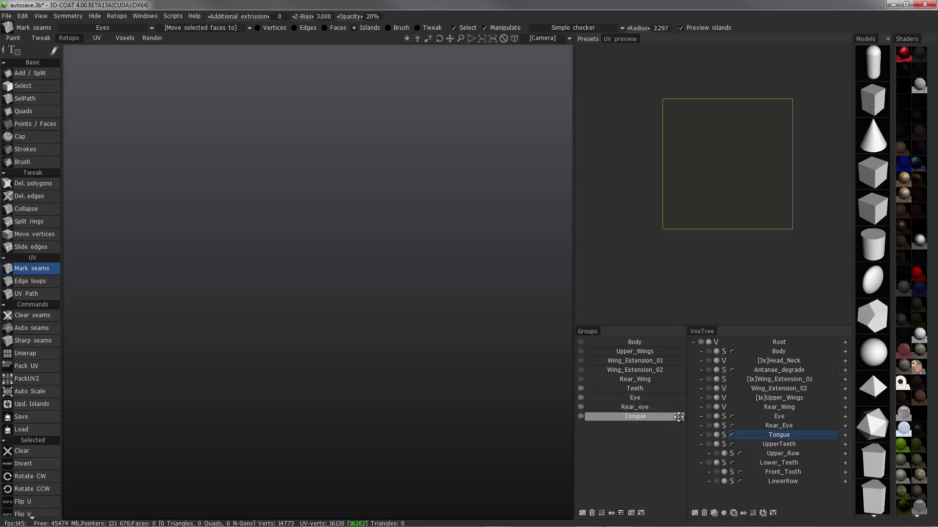
left_click_drag(681, 388, 679, 389)
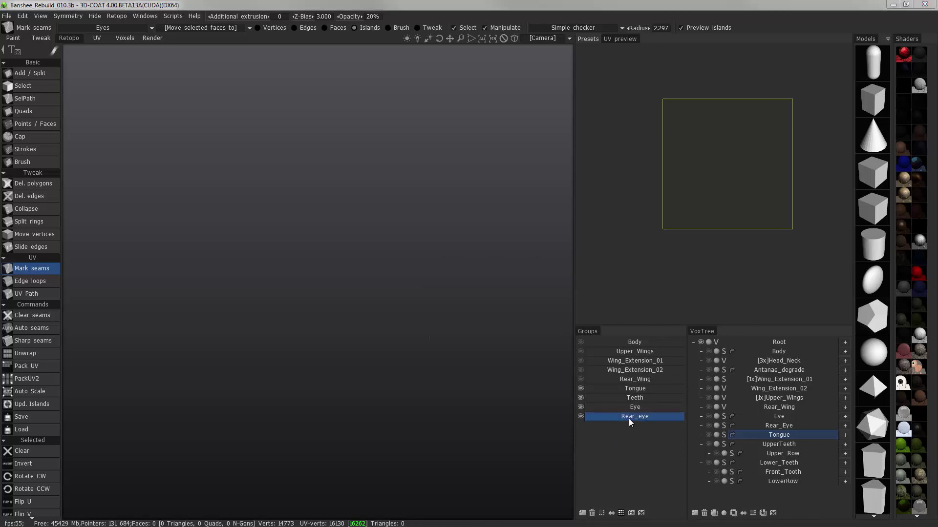
In the Voxels workspace, restore the Tongue volume to full resolution and downgrade Head_Neck to a low-poly proxy.
left_click(124, 37)
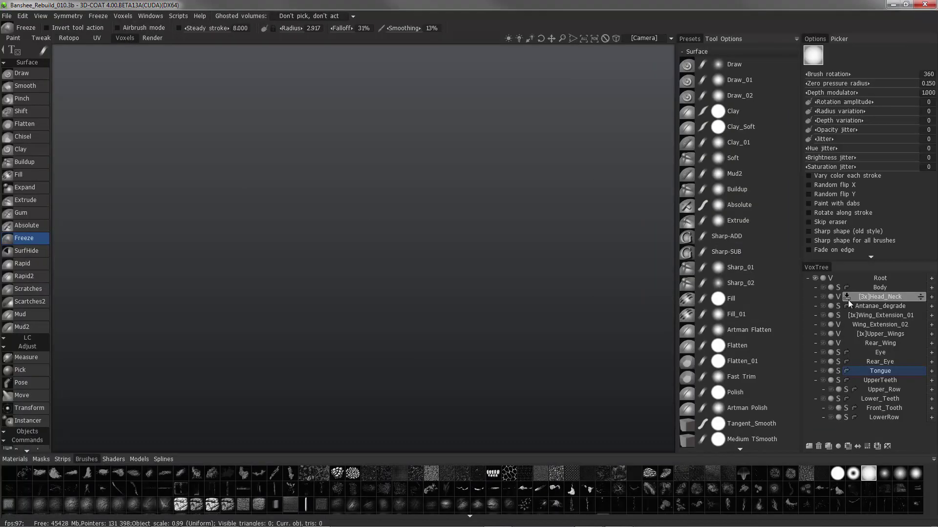
left_click(845, 370)
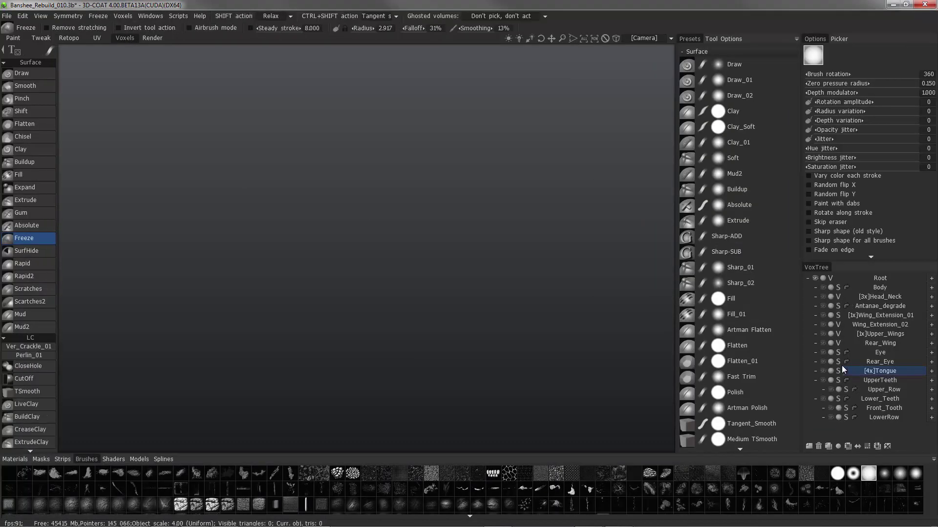
left_click(882, 297)
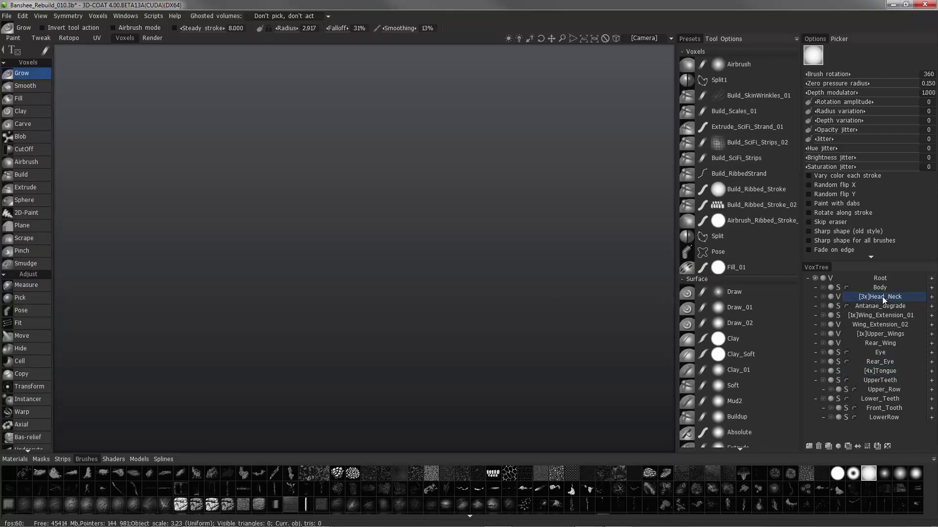
left_click(839, 297)
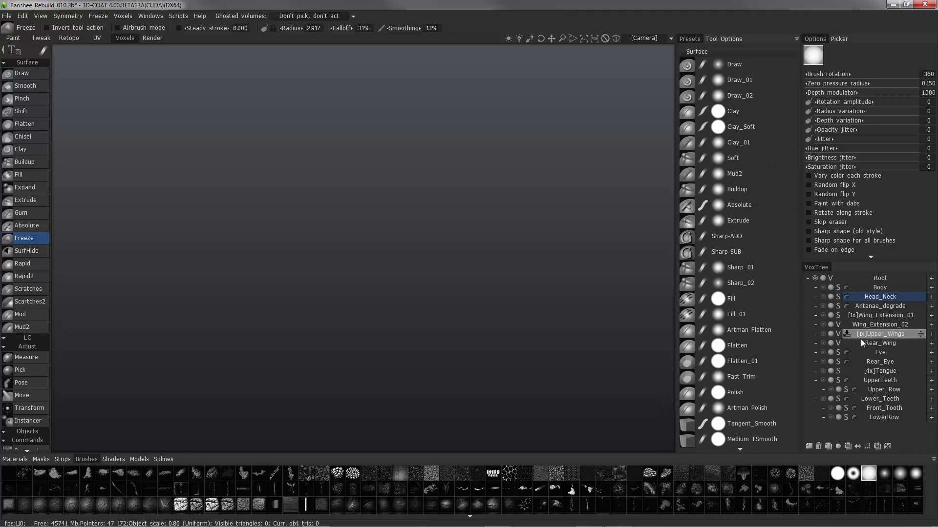
Restore the Eye, Rear_Eye, UpperTeeth, Upper_Row, Lower_Teeth, Front_Tooth and LowerRow volumes from their proxies to full resolution.
left_click(847, 352)
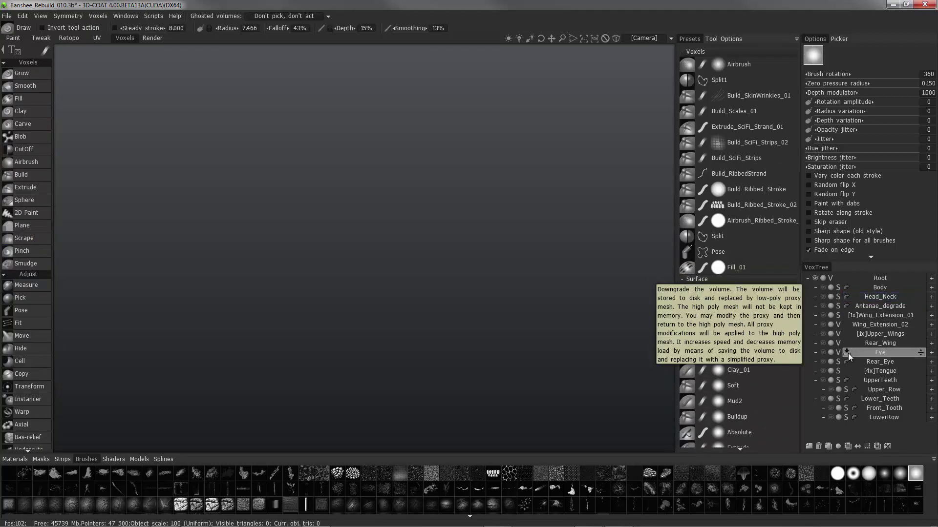
left_click(848, 362)
left_click(848, 381)
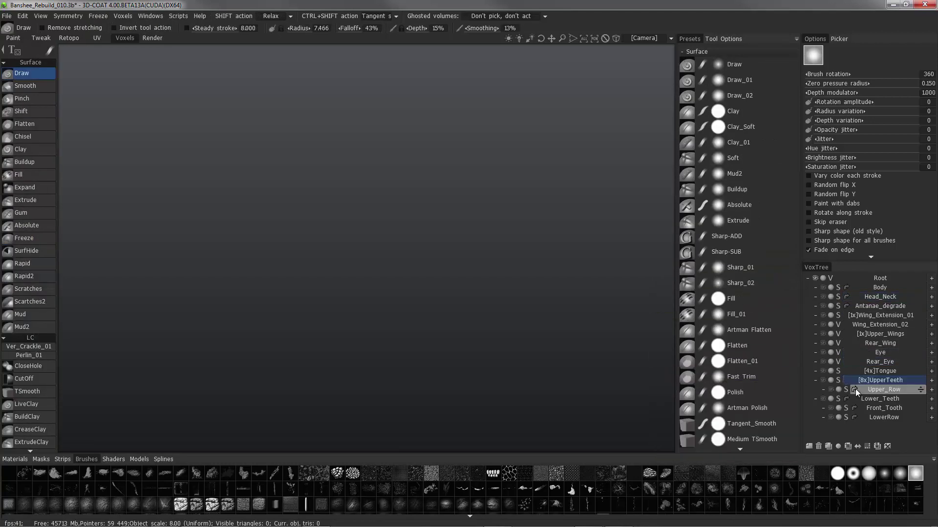
left_click(854, 390)
left_click(846, 399)
left_click(854, 408)
left_click(854, 418)
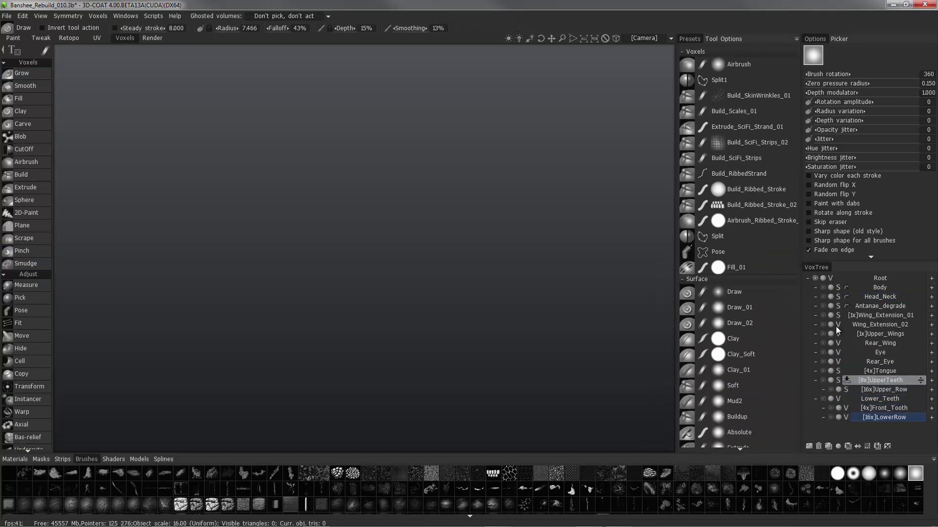
Rename the Front_Tooth volume to LowerFr_Tooth and the UpperTeeth volume to UpperFr_Tooth.
left_click(878, 399)
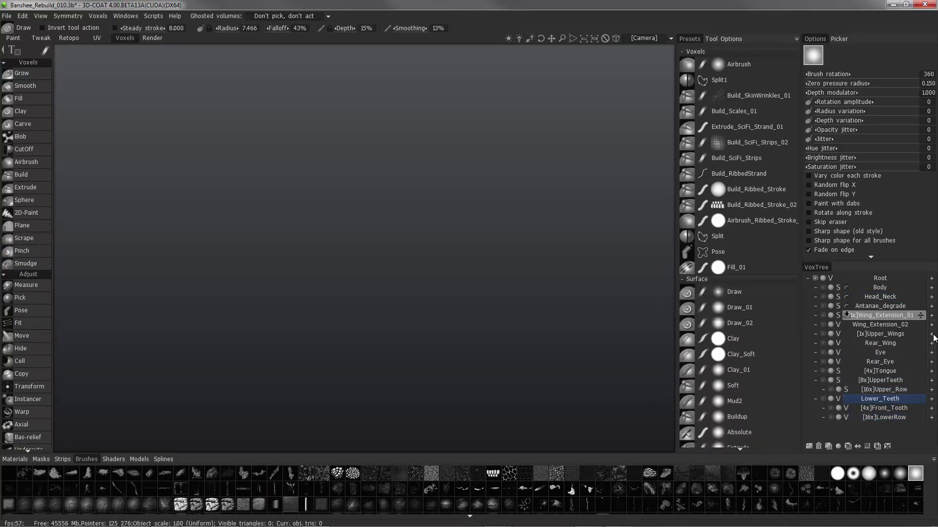
double_click(881, 409)
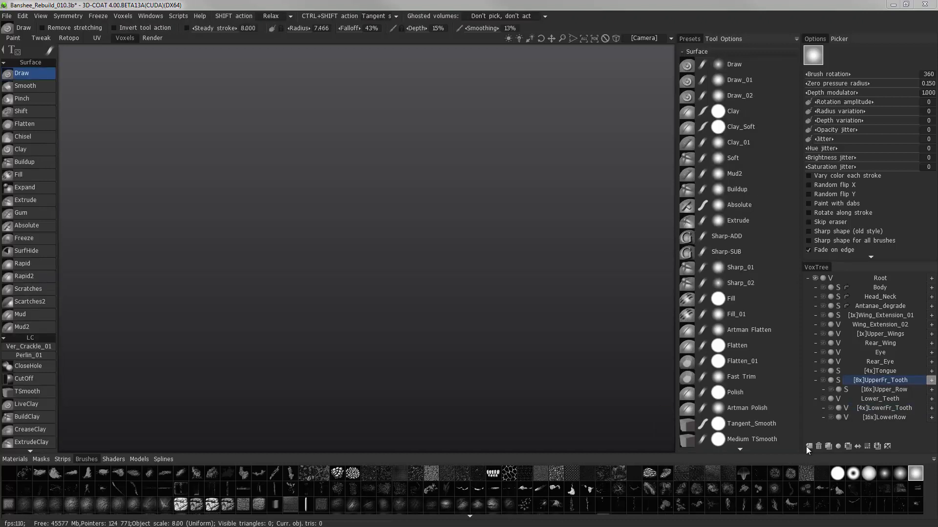
Add a volume named Teeth and place it directly above UpperFr_Tooth in the layer order.
left_click(808, 447)
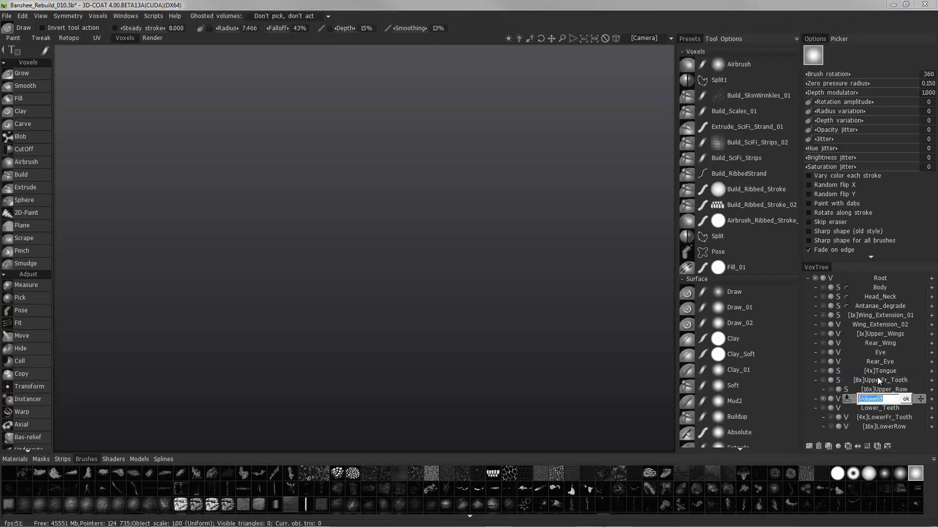
type("Teeth")
key("Return")
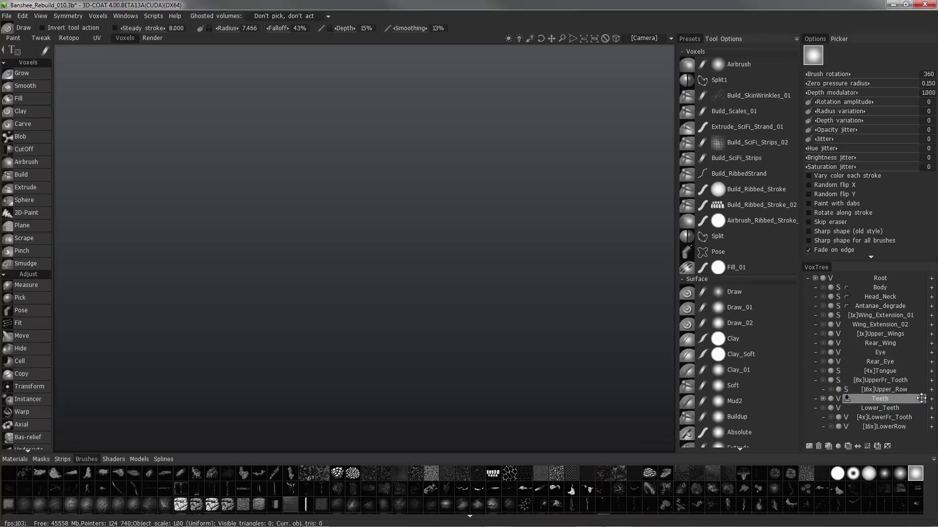
left_click_drag(880, 399, 919, 376)
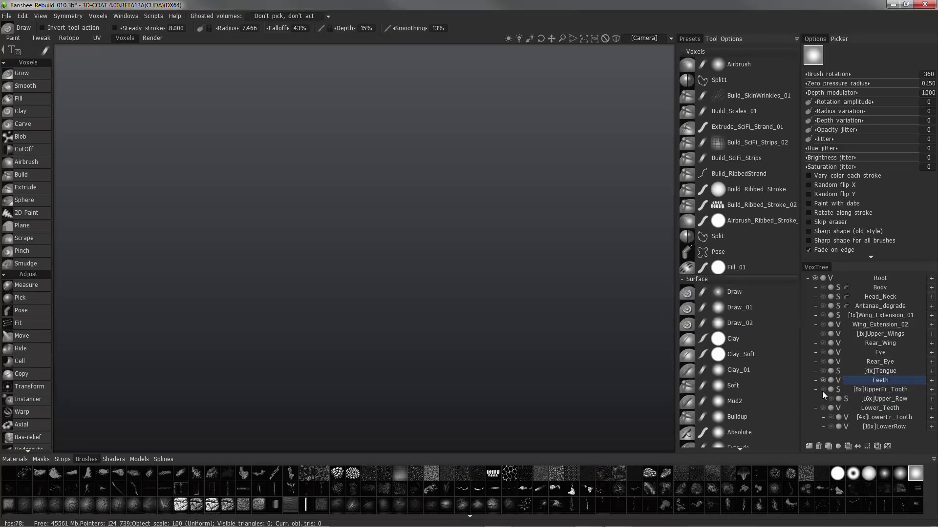
Change the parent of the UpperFr_Tooth volume to Teeth.
left_click(874, 389)
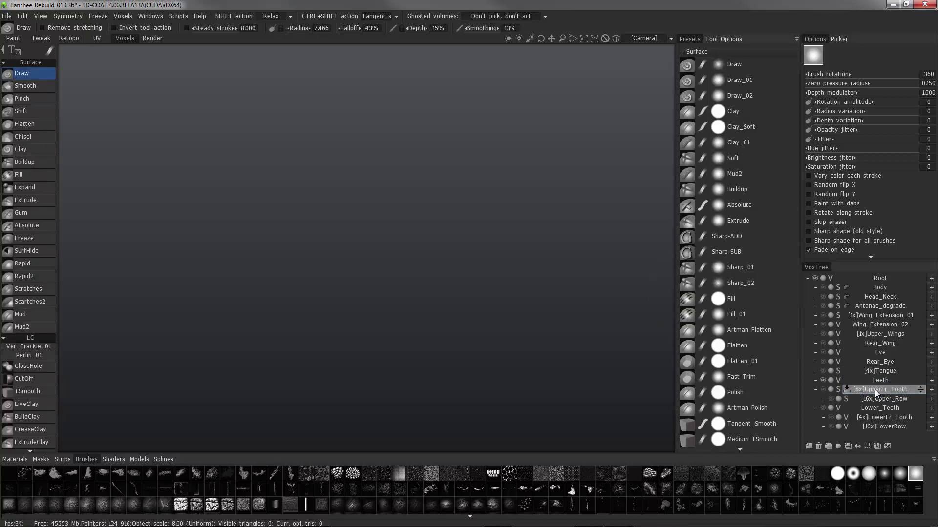
right_click(878, 391)
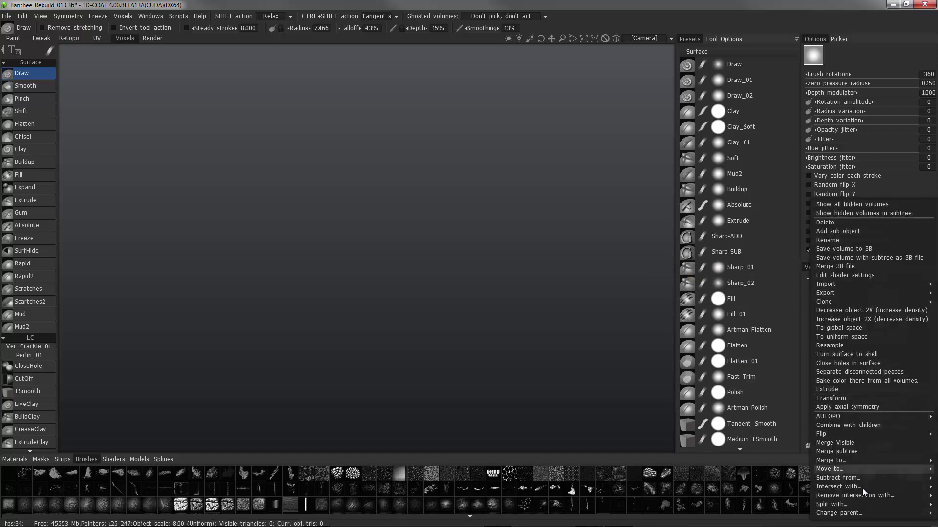
right_click(879, 389)
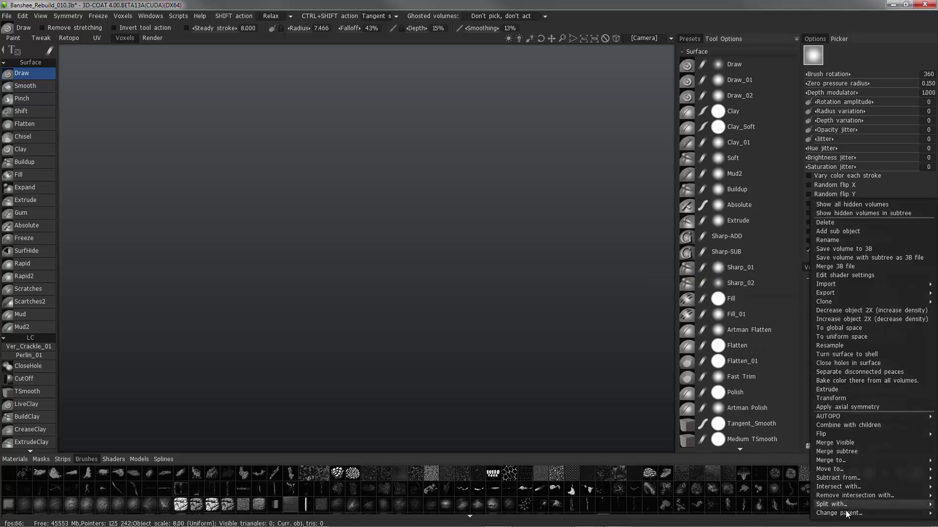
mouse_move(840, 513)
left_click(781, 409)
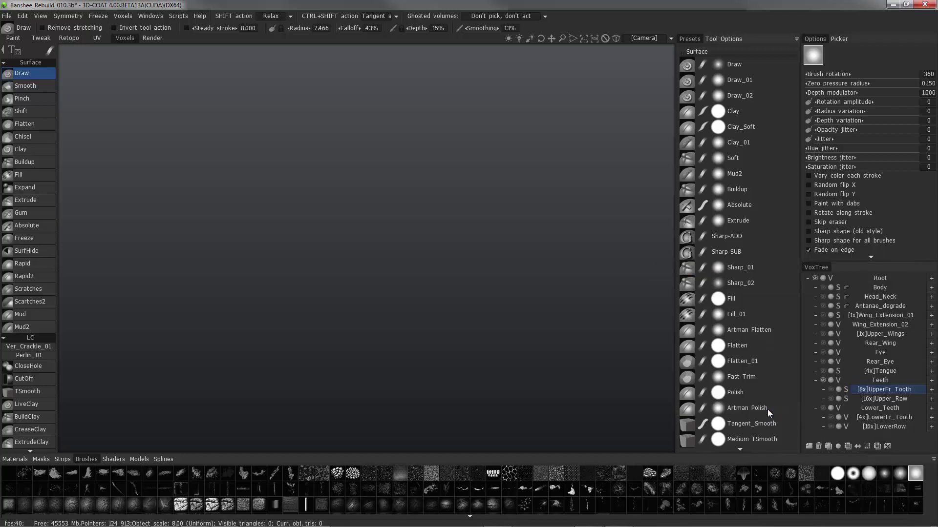
Change the parent of the Lower_Teeth volume to Teeth and collapse the UpperFr_Tooth and Lower_Teeth subtrees.
left_click(881, 409)
right_click(886, 412)
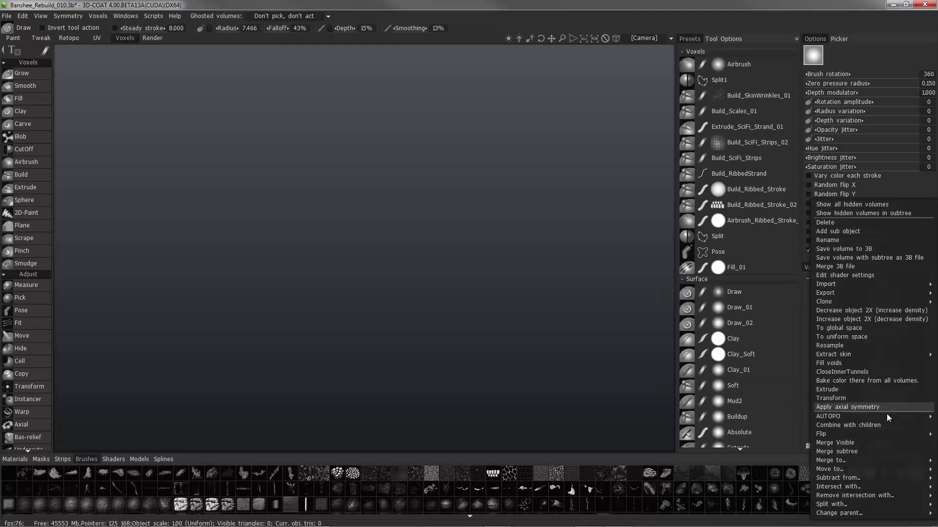
mouse_move(850, 512)
left_click(775, 411)
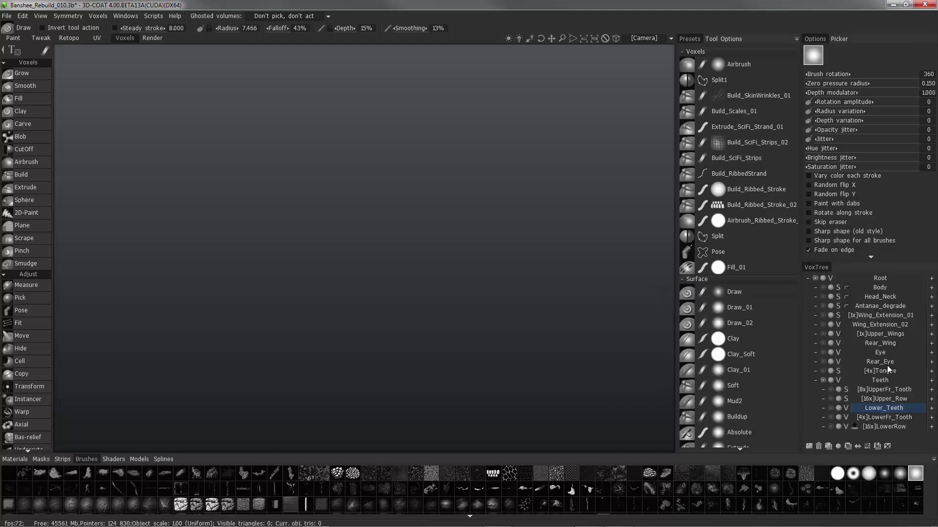
left_click(823, 408)
left_click(823, 389)
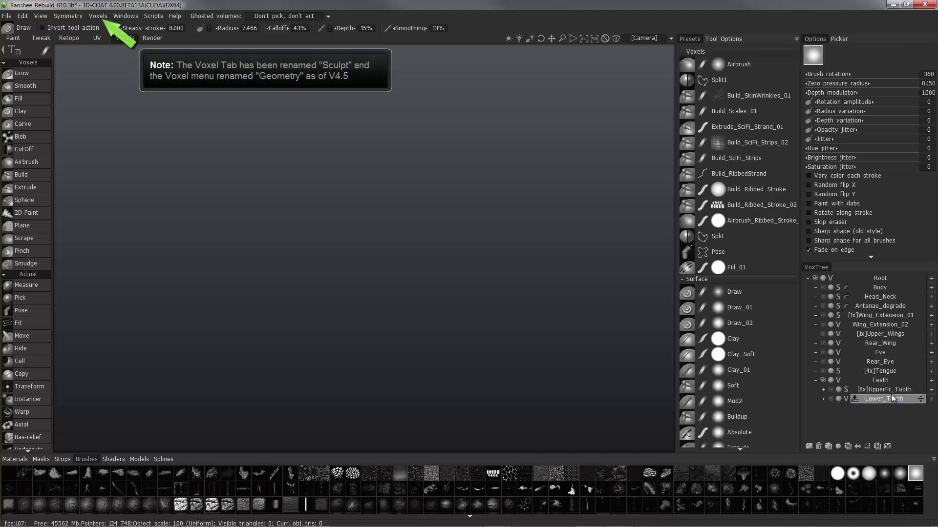
Add a volume named Upper_Teeth inside Teeth and place it directly above UpperFr_Tooth.
left_click(857, 390)
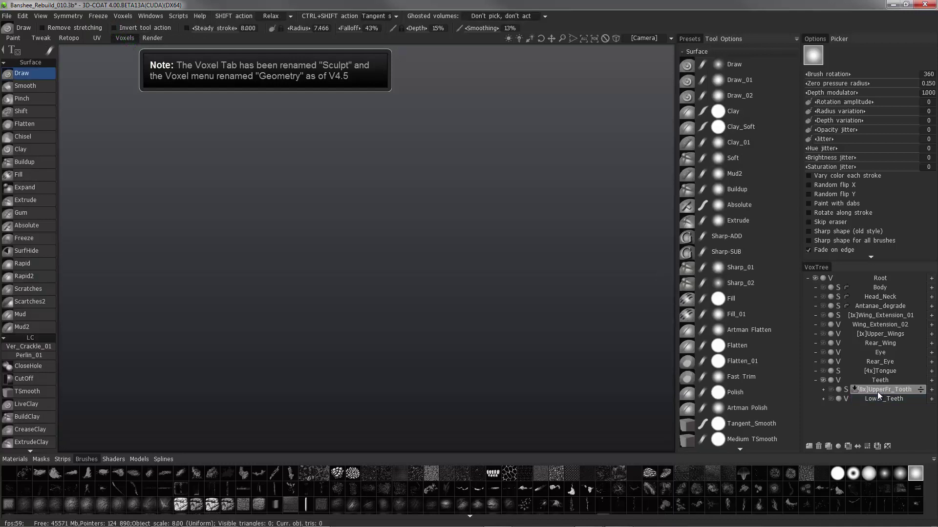
left_click(809, 446)
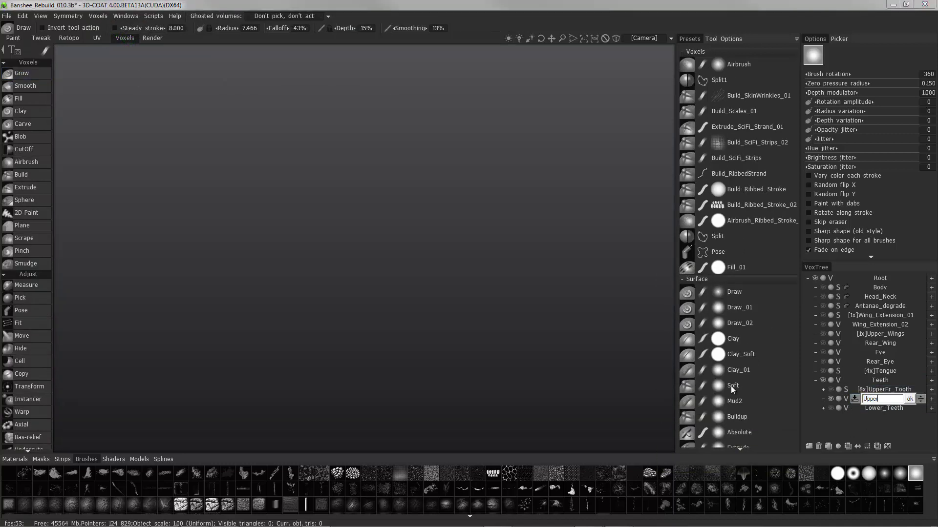
type("Upper_Teeth")
key("Return")
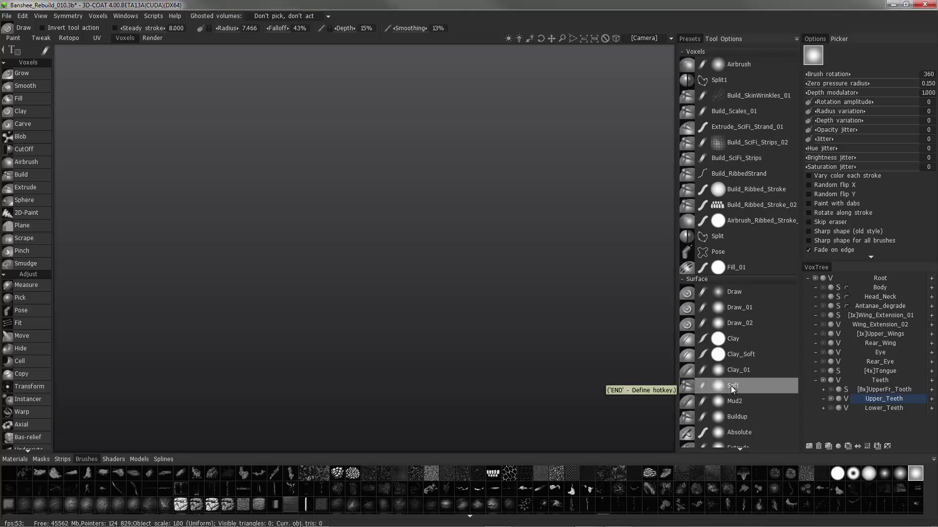
left_click_drag(919, 399, 913, 382)
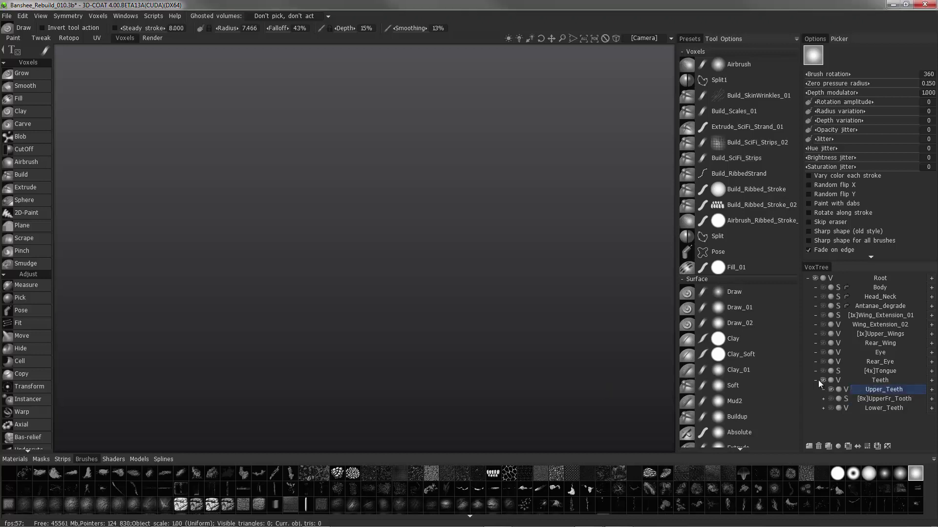
Nest UpperFr_Tooth and Upper_Row under Upper_Teeth with UpperFr_Tooth listed first, and collapse the group.
left_click(899, 398)
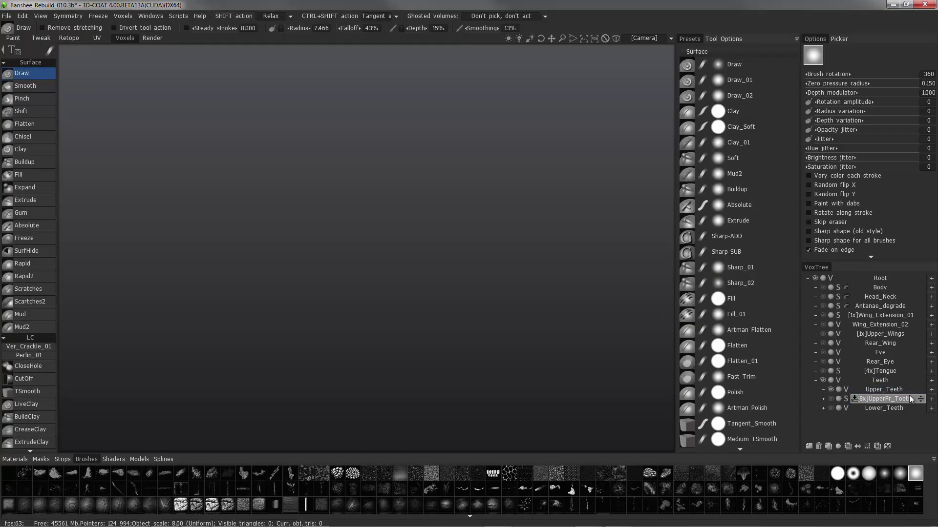
left_click(823, 399)
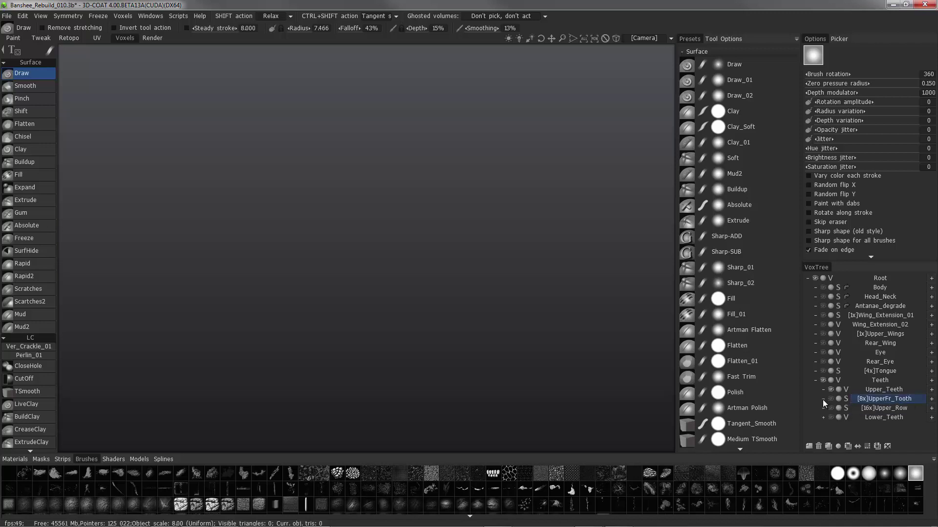
left_click(886, 409)
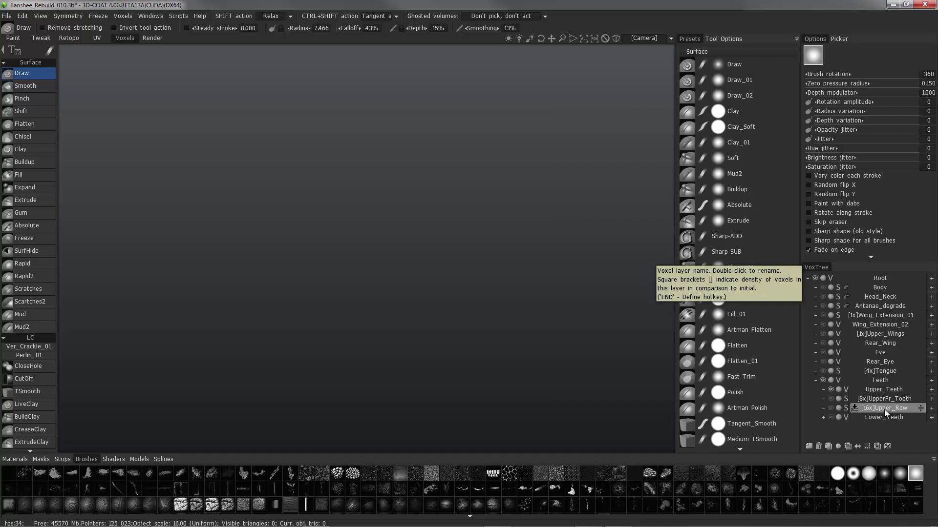
right_click(884, 409)
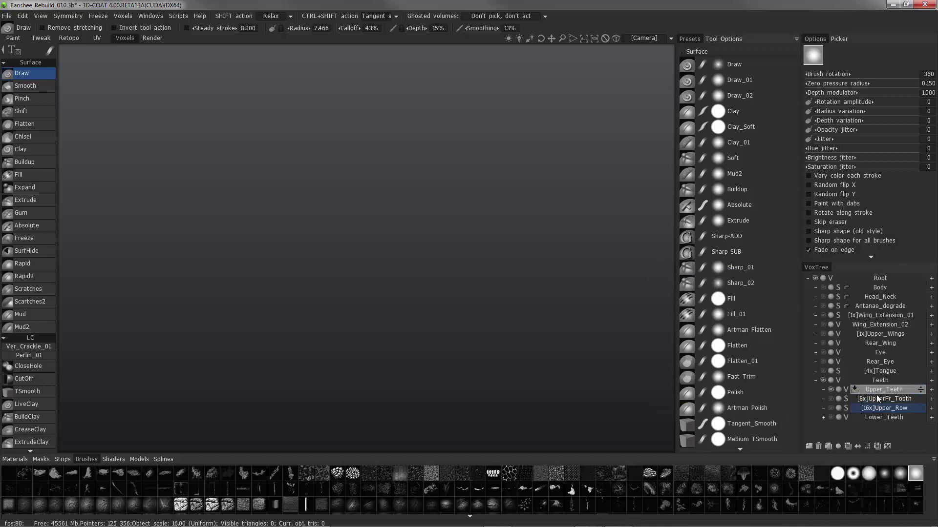
right_click(881, 401)
mouse_move(858, 514)
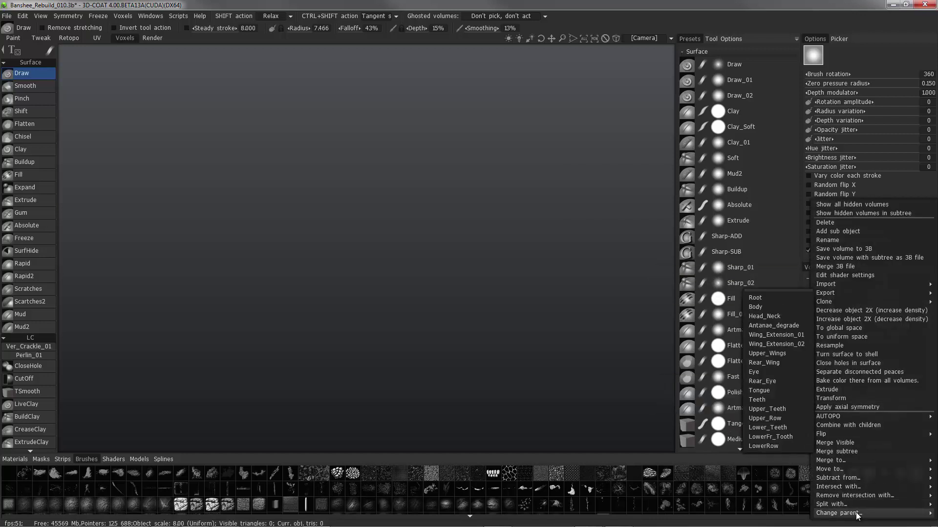
left_click(770, 409)
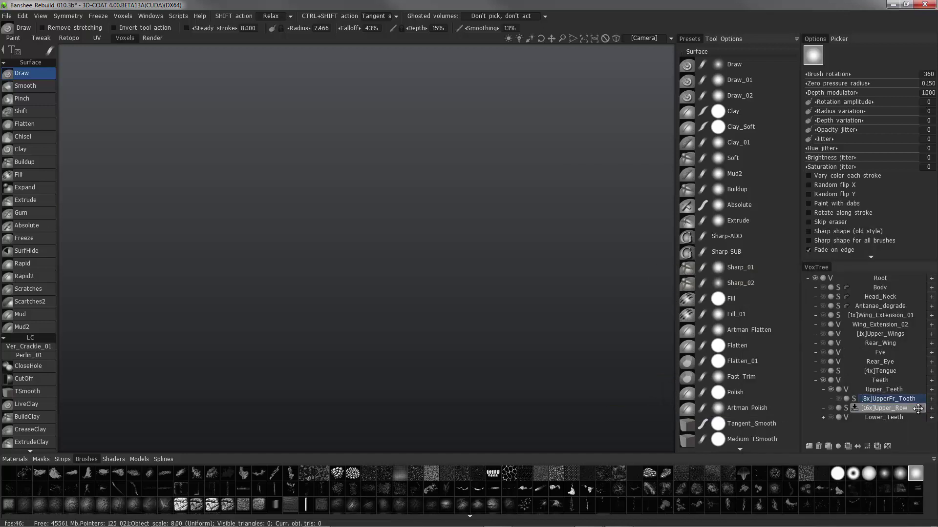
left_click_drag(920, 408, 917, 401)
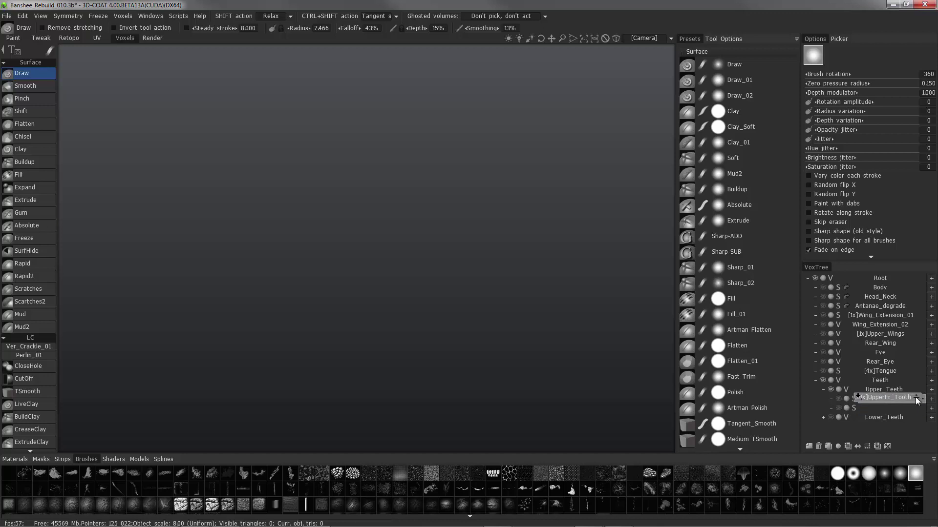
left_click(823, 389)
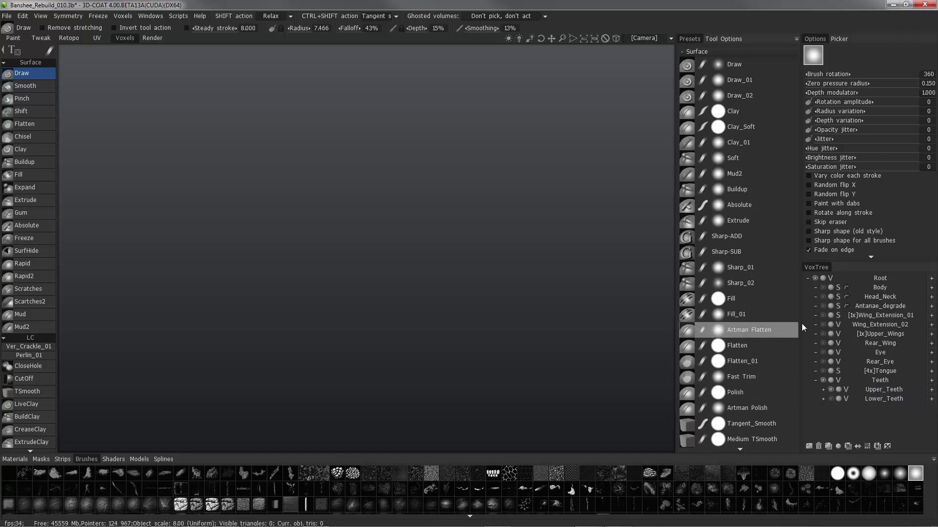
Make the volumes in the Teeth group visible and nest LowerFr_Tooth and LowerRow under Lower_Teeth.
left_click(828, 398)
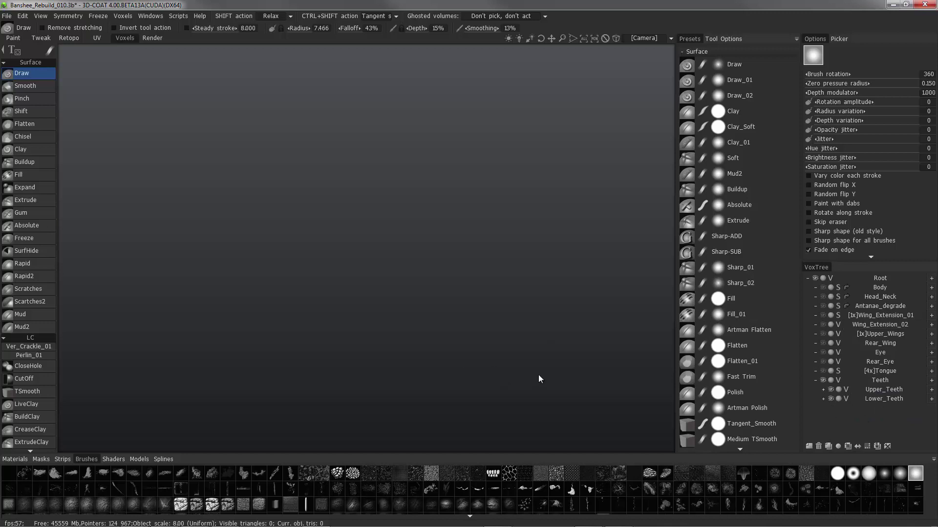
left_click(877, 383)
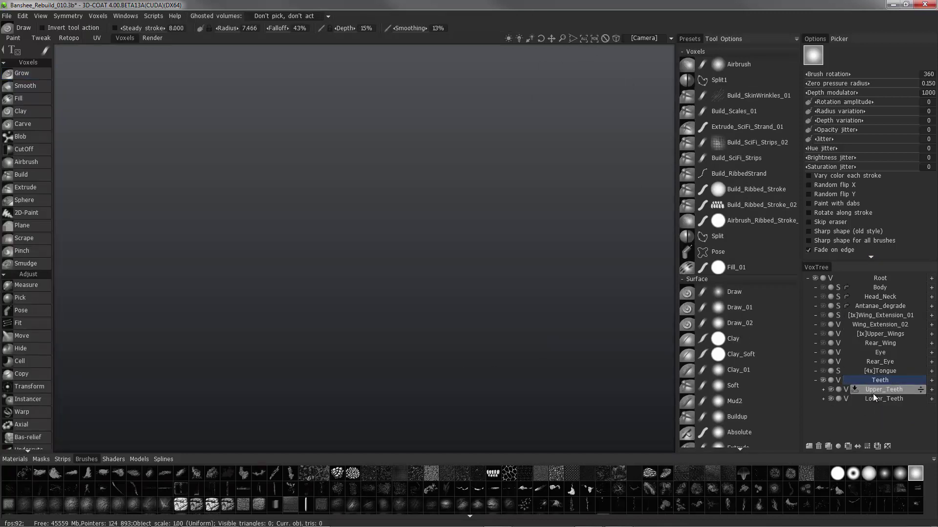
left_click(823, 390)
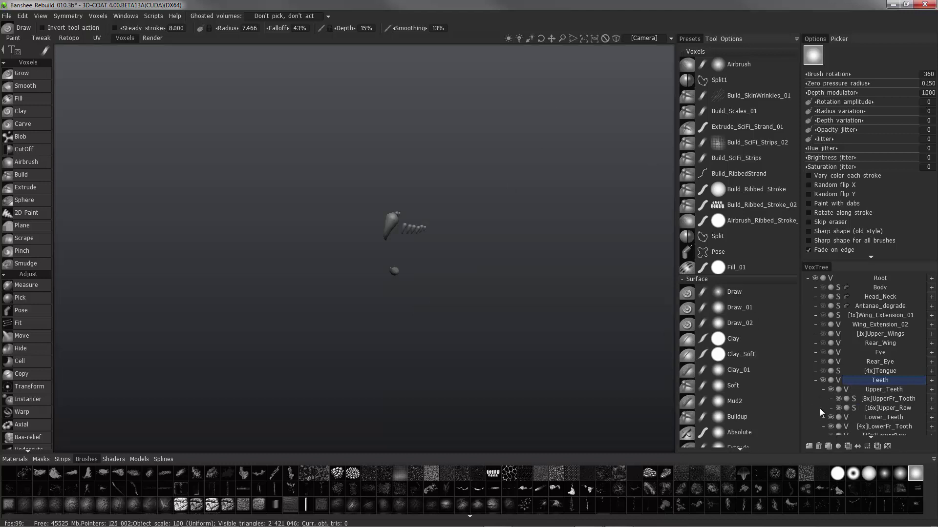
left_click(882, 428)
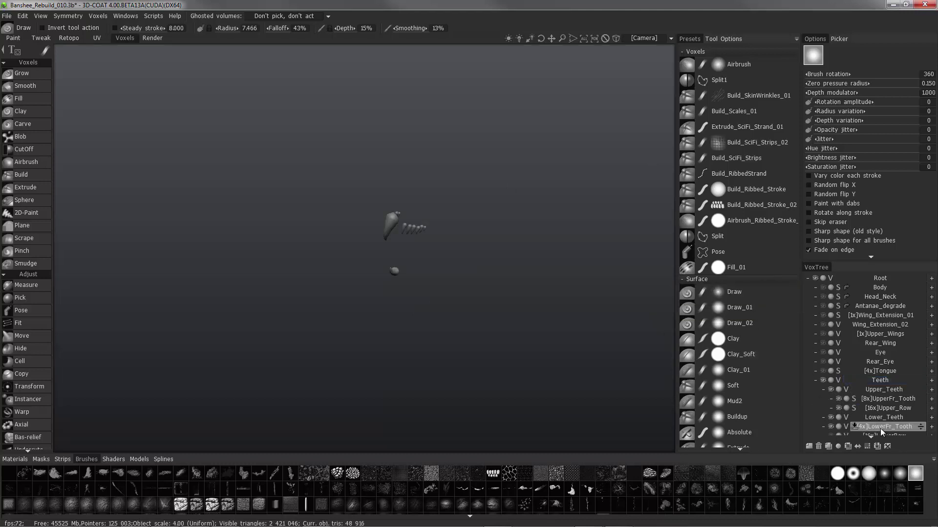
right_click(877, 428)
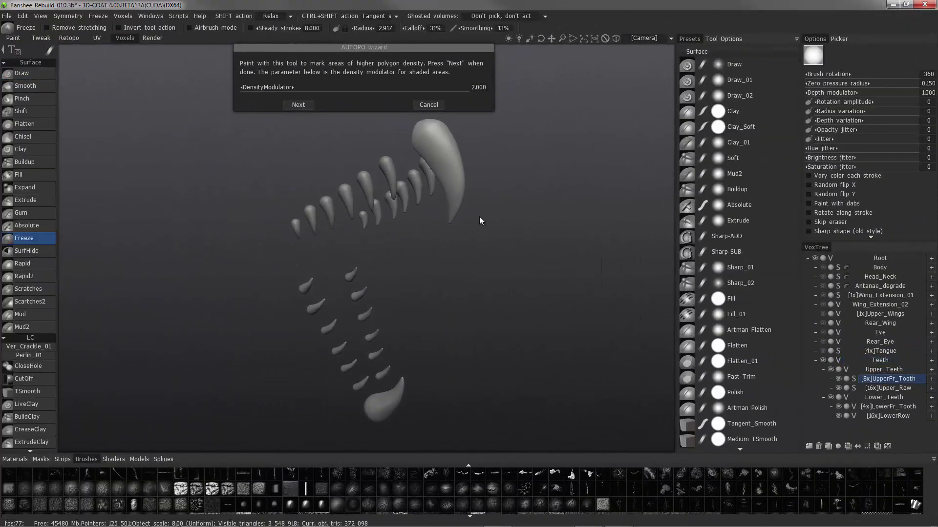
With symmetry turned on, paint the tip of the UpperFr_Tooth volume as a higher-density area for AUTOPO.
mouse_move(479, 221)
left_mouse_down()
mouse_move(388, 205)
mouse_move(379, 238)
mouse_move(391, 203)
mouse_move(448, 217)
mouse_move(418, 199)
mouse_move(423, 295)
mouse_move(410, 285)
mouse_move(416, 281)
mouse_move(432, 306)
mouse_move(443, 348)
left_mouse_up()
key("s")
left_click(397, 221)
mouse_move(421, 313)
left_mouse_down("alt")
mouse_move(444, 301)
mouse_move(442, 357)
left_mouse_up("alt")
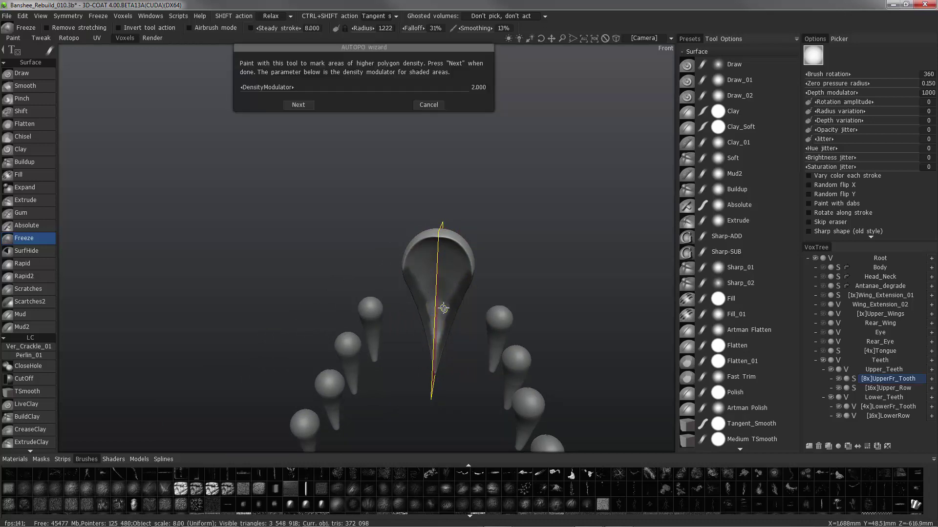
left_click_drag(446, 240, 473, 227, "alt")
Paint the tips of the Upper_Row teeth on both sides as higher-density areas.
left_click(888, 388)
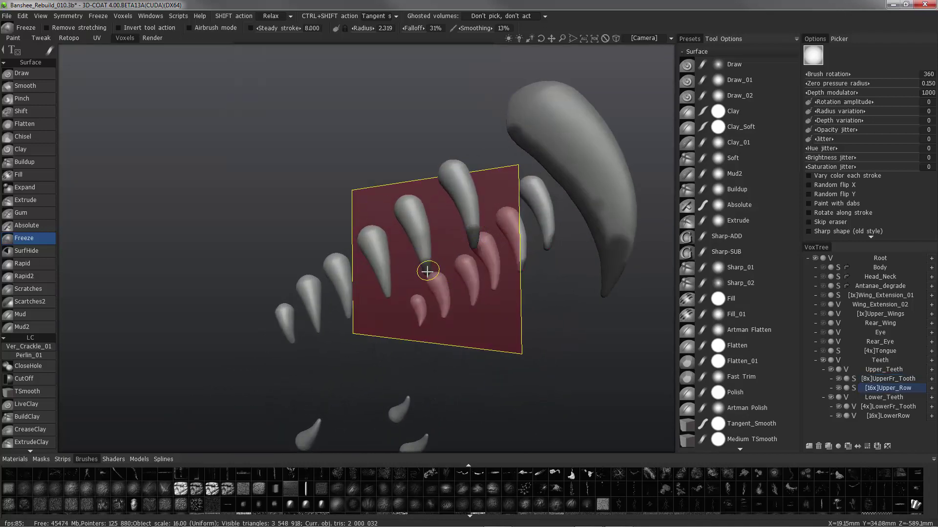
mouse_move(427, 271)
left_mouse_down("alt")
mouse_move(383, 295)
mouse_move(357, 296)
left_mouse_up("alt")
mouse_move(395, 288)
left_mouse_down()
mouse_move(333, 336)
mouse_move(280, 338)
mouse_move(199, 271)
mouse_move(278, 236)
left_mouse_up()
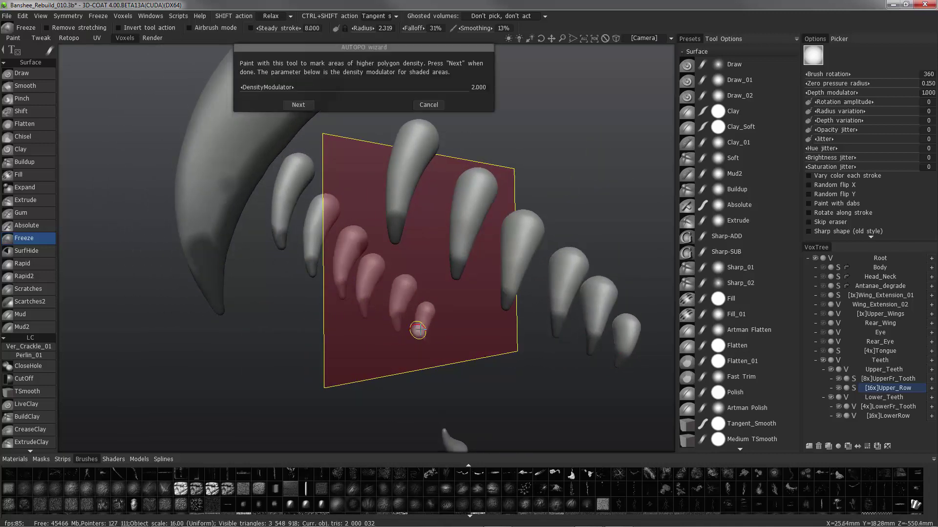
left_click_drag(418, 330, 406, 280, "alt")
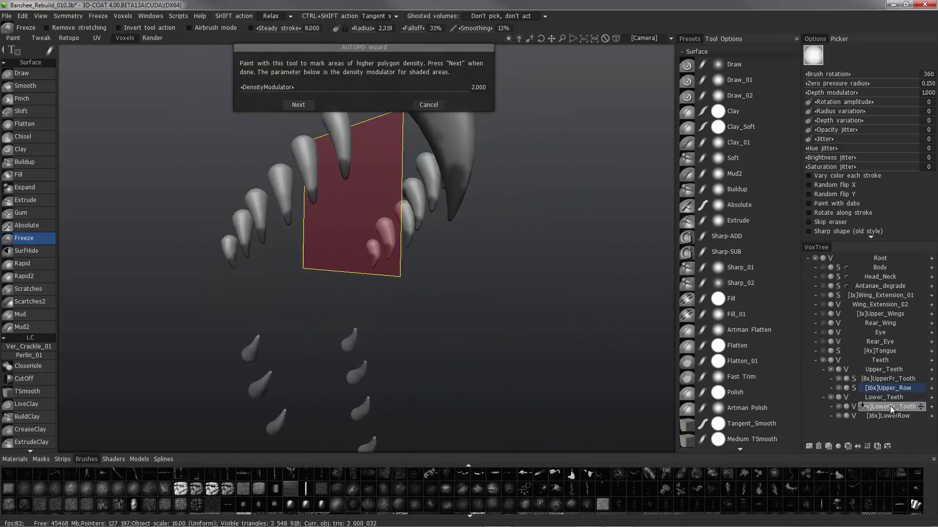
Paint the tips of the LowerFr_Tooth and LowerRow teeth as higher-density areas.
left_click(892, 408)
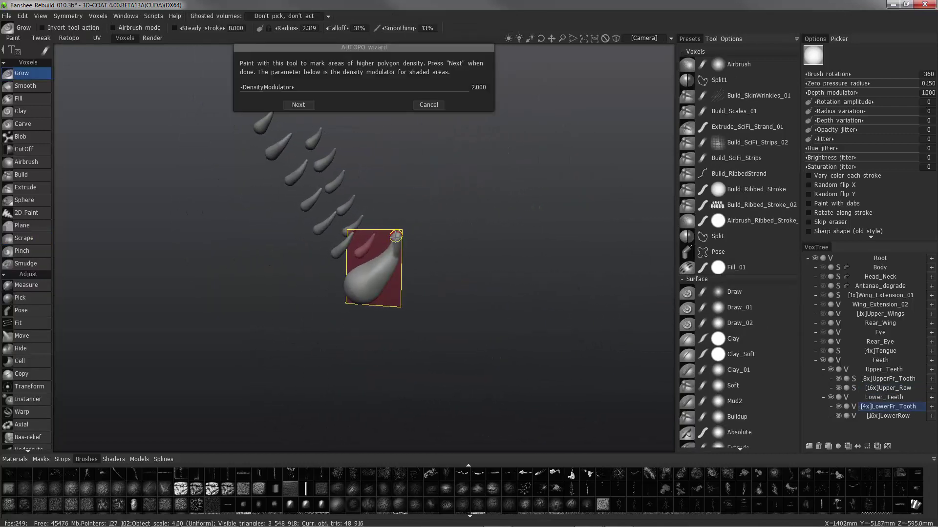
mouse_move(396, 236)
left_mouse_down("alt")
mouse_move(387, 247)
mouse_move(373, 235)
mouse_move(390, 239)
left_mouse_up("alt")
left_click(882, 417)
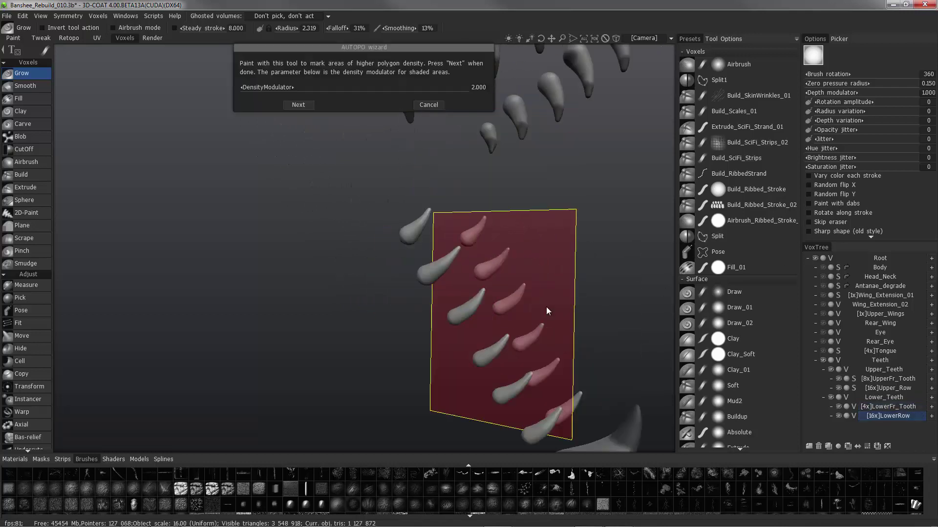
middle_click_drag(546, 307, 552, 277, "alt")
right_click_drag(552, 277, 530, 369, "alt")
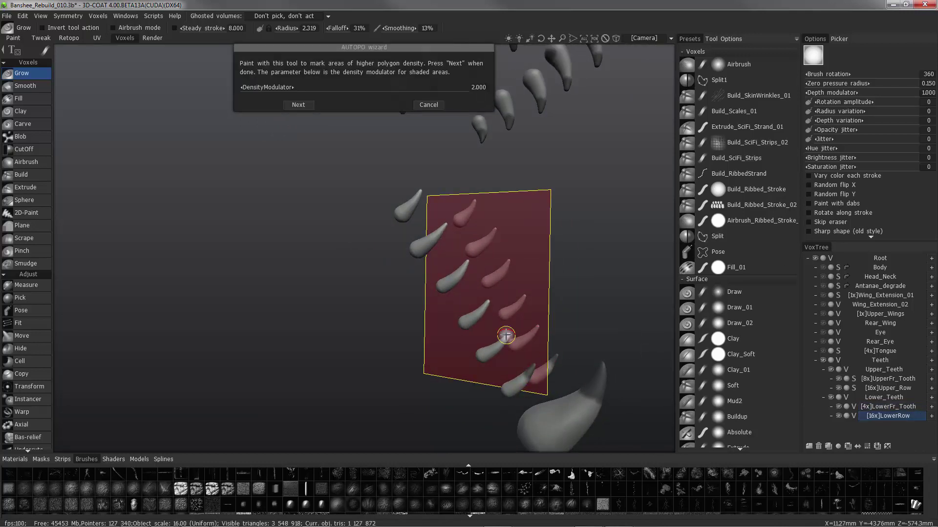
left_click_drag(506, 335, 480, 300, "alt")
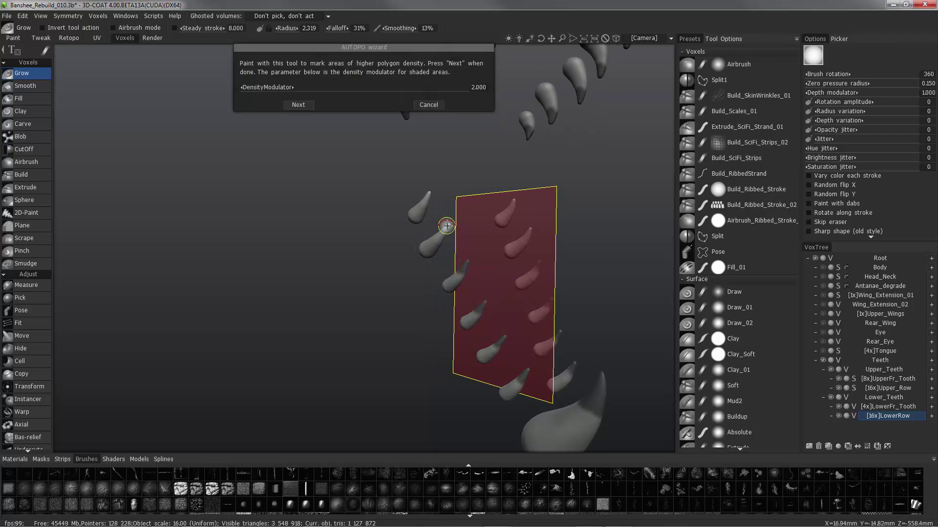
left_click_drag(474, 254, 514, 269, "alt")
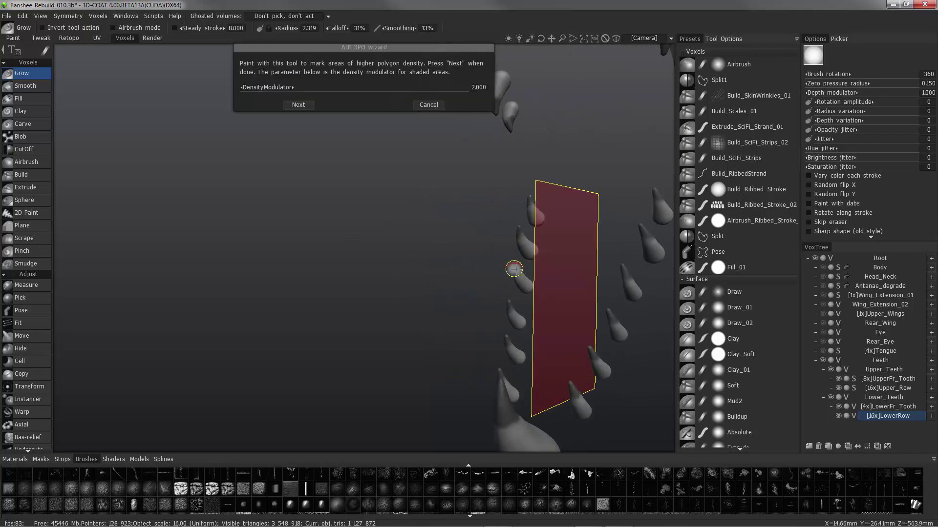
left_click_drag(508, 306, 844, 329, "alt")
Accept the painted density areas and advance the AUTOPO wizard to the guide-stroke stage.
left_click(299, 105)
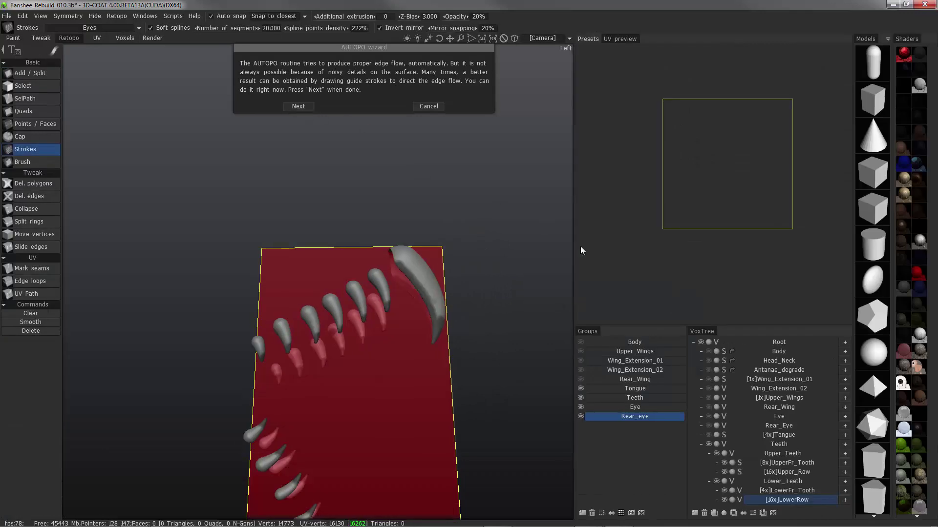
left_click_drag(581, 246, 420, 157, "alt")
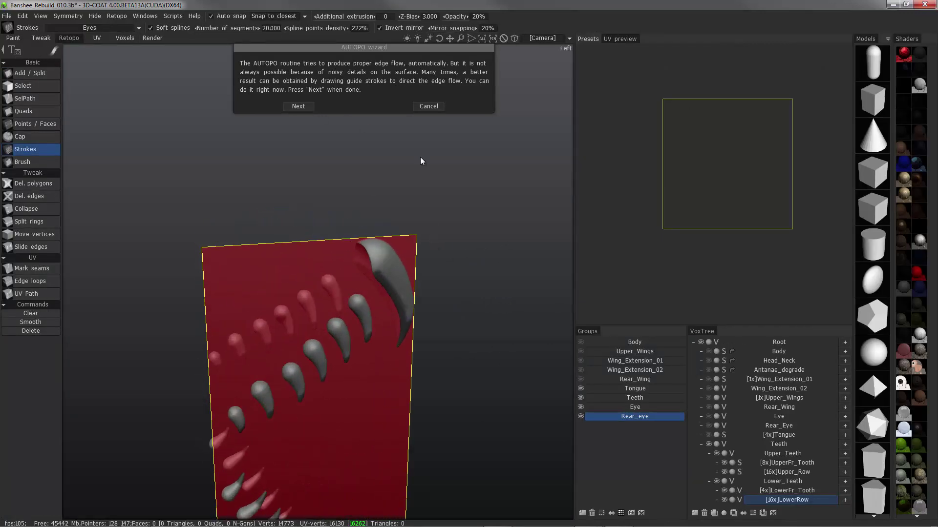
Draw a guide stroke around the hollow rim at the root of the large upper front tooth.
scroll(427, 257, "up", 4)
mouse_move(431, 262)
left_mouse_down("alt")
mouse_move(444, 269)
mouse_move(430, 266)
mouse_move(383, 199)
mouse_move(374, 174)
mouse_move(383, 174)
left_mouse_up("alt")
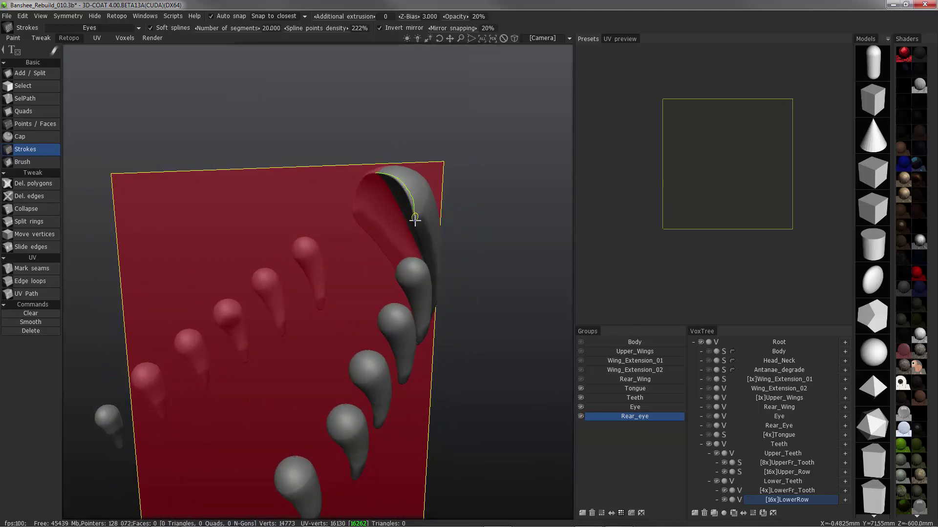
left_click_drag(414, 221, 417, 227)
mouse_move(417, 228)
left_mouse_down("alt")
mouse_move(362, 189)
mouse_move(423, 268)
mouse_move(435, 259)
left_mouse_up("alt")
left_click_drag(467, 370, 467, 373)
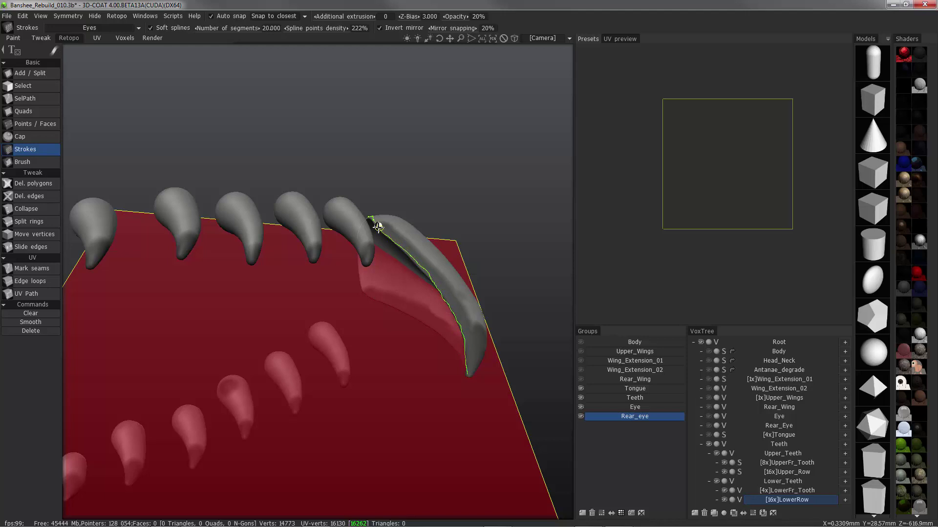
left_click_drag(379, 226, 380, 228)
mouse_move(380, 228)
left_mouse_down("alt")
mouse_move(303, 242)
mouse_move(227, 213)
mouse_move(312, 270)
mouse_move(274, 332)
mouse_move(416, 372)
mouse_move(320, 376)
mouse_move(350, 389)
left_mouse_up("alt")
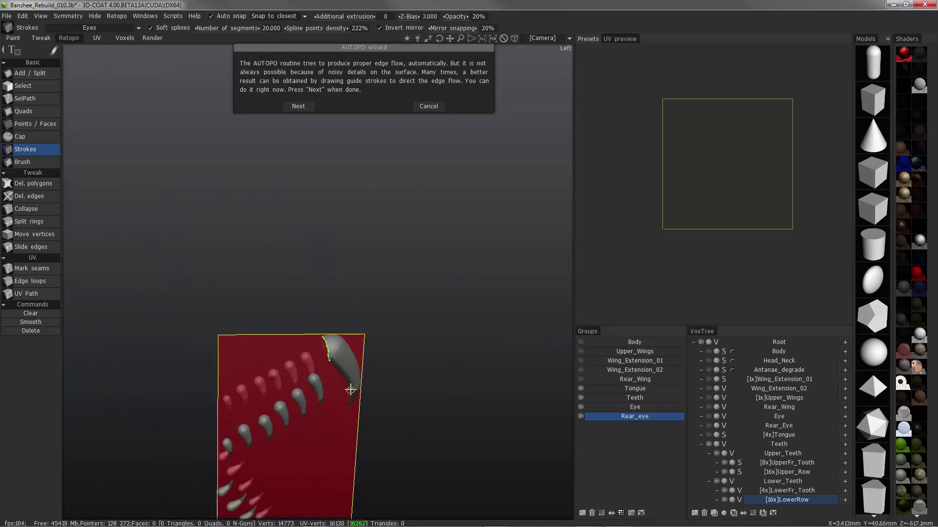
right_click_drag(350, 389, 352, 254, "alt")
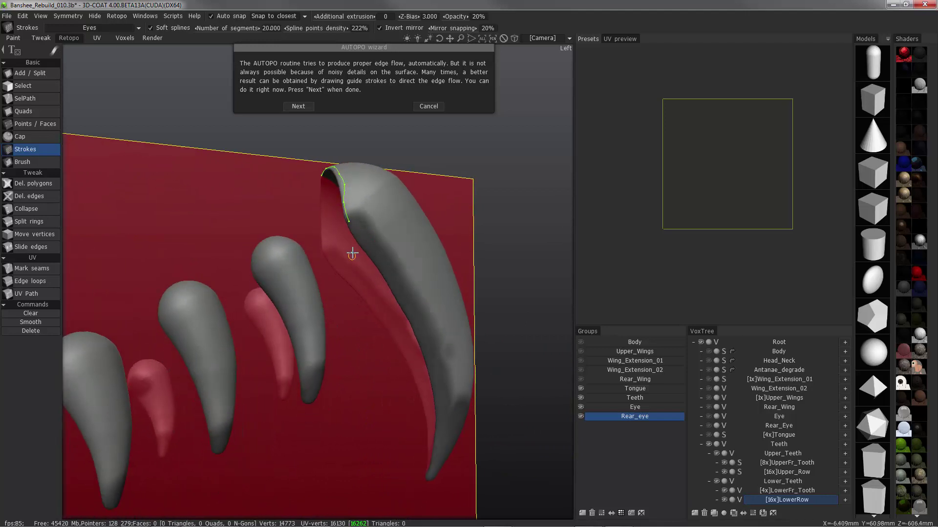
Extend the guide strokes from the upper front tooth's root down its concave edge to the tip.
left_click_drag(352, 253, 357, 229, "alt")
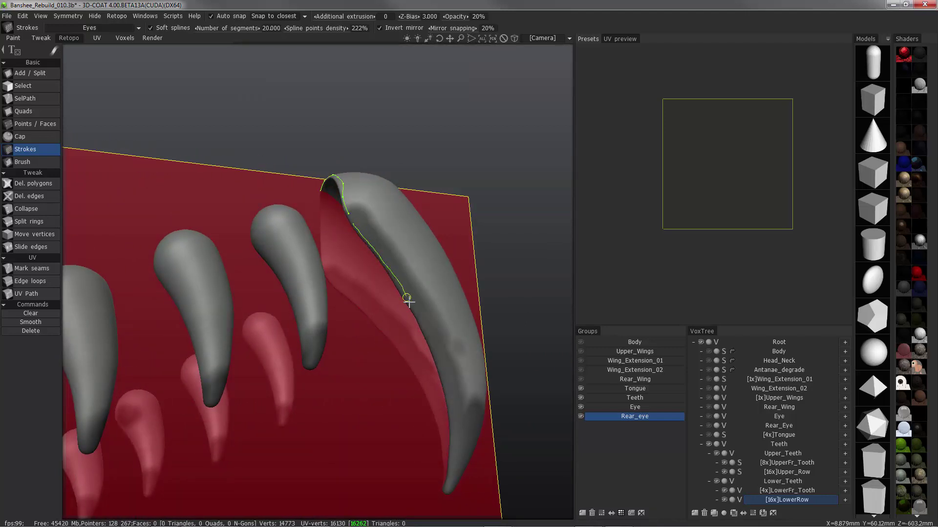
left_click_drag(390, 330, 426, 474, "alt")
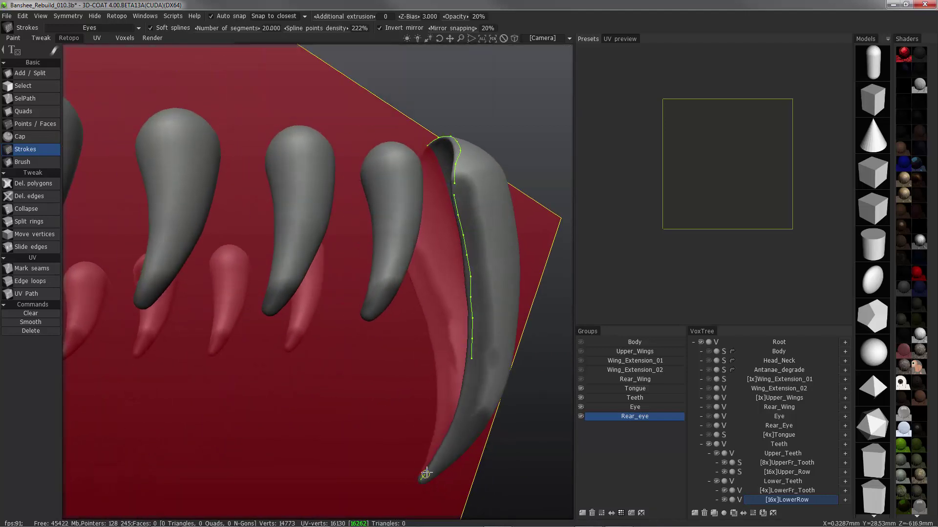
left_click_drag(458, 413, 460, 403)
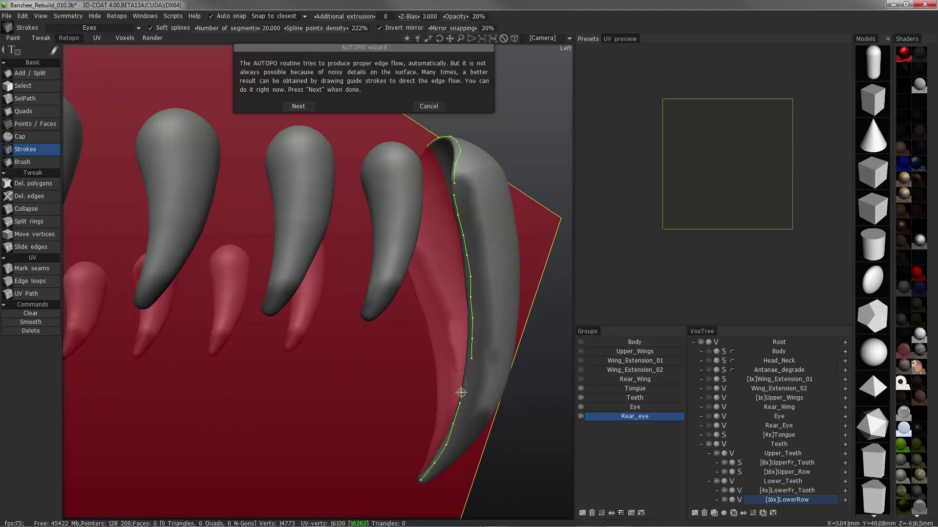
Draw a guide stroke following the upper front tooth's opposite edge down to its tip.
mouse_move(376, 361)
left_mouse_down("alt")
mouse_move(434, 395)
mouse_move(412, 367)
left_mouse_up("alt")
mouse_move(476, 370)
left_mouse_down()
mouse_move(408, 471)
mouse_move(437, 466)
mouse_move(528, 263)
mouse_move(507, 281)
mouse_move(504, 235)
left_mouse_up()
mouse_move(504, 213)
left_mouse_down()
mouse_move(502, 177)
mouse_move(492, 245)
mouse_move(458, 336)
mouse_move(491, 412)
mouse_move(319, 362)
mouse_move(181, 357)
mouse_move(250, 356)
left_mouse_up()
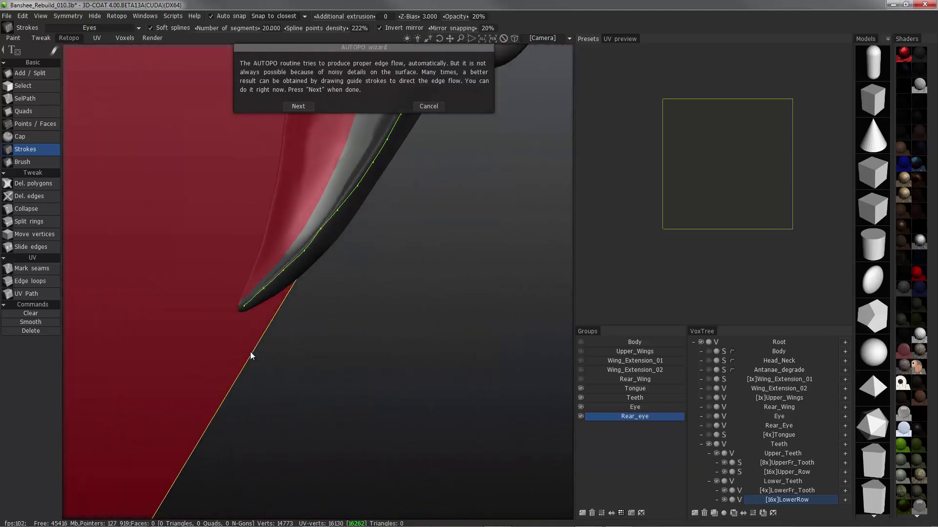
right_click_drag(250, 356, 297, 276, "alt")
middle_click_drag(298, 276, 321, 295, "alt")
left_click_drag(321, 295, 324, 296)
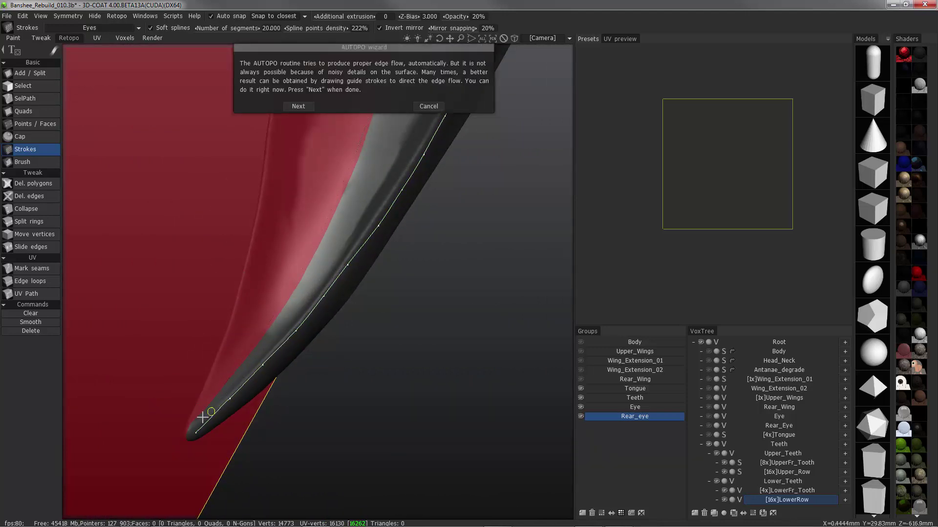
Hide the Lower_Teeth and Upper_Row volumes and turn off the symmetry plane display to isolate the upper front tooth.
left_click_drag(202, 417, 714, 413, "alt")
right_click_drag(714, 413, 722, 426, "alt")
left_click_drag(722, 427, 708, 487, "alt")
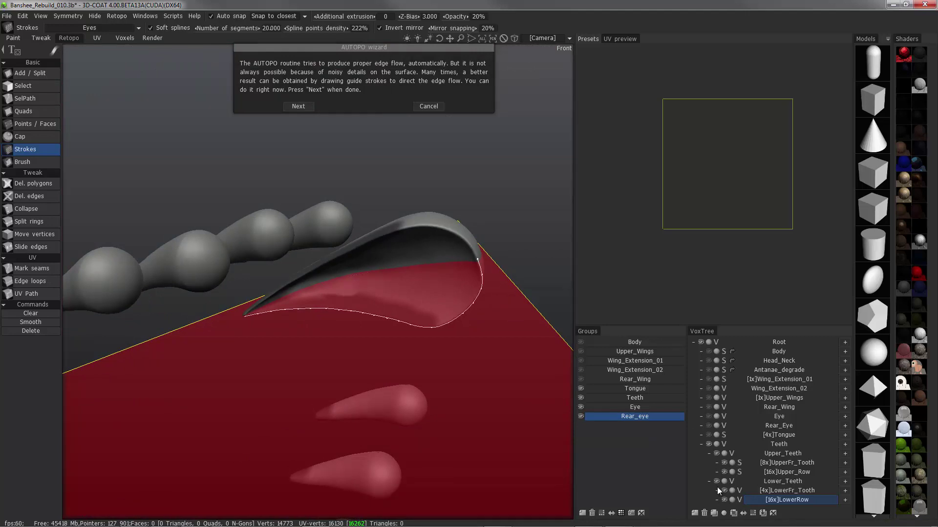
left_click(716, 482)
left_click(724, 473)
right_click_drag(310, 312, 464, 328, "alt")
key("s")
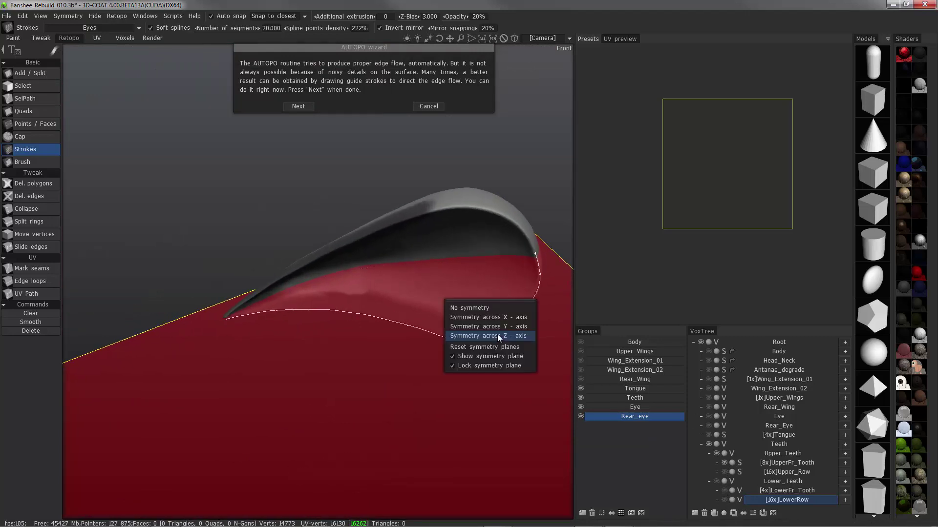
left_click(475, 357)
Draw guide strokes just inside the upper front tooth's hollow, following the edge from the tip to the root.
right_click_drag(400, 307, 426, 303, "alt")
mouse_move(427, 303)
left_mouse_down("alt")
mouse_move(209, 377)
mouse_move(214, 305)
mouse_move(109, 376)
mouse_move(126, 374)
left_mouse_up("alt")
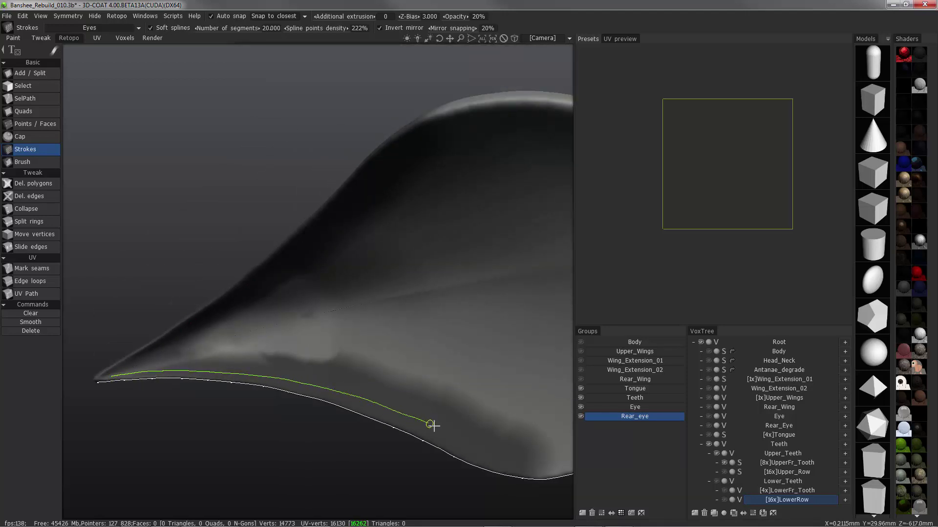
left_click_drag(524, 461, 530, 464)
middle_click_drag(530, 464, 301, 464, "alt")
left_click_drag(431, 237, 437, 256)
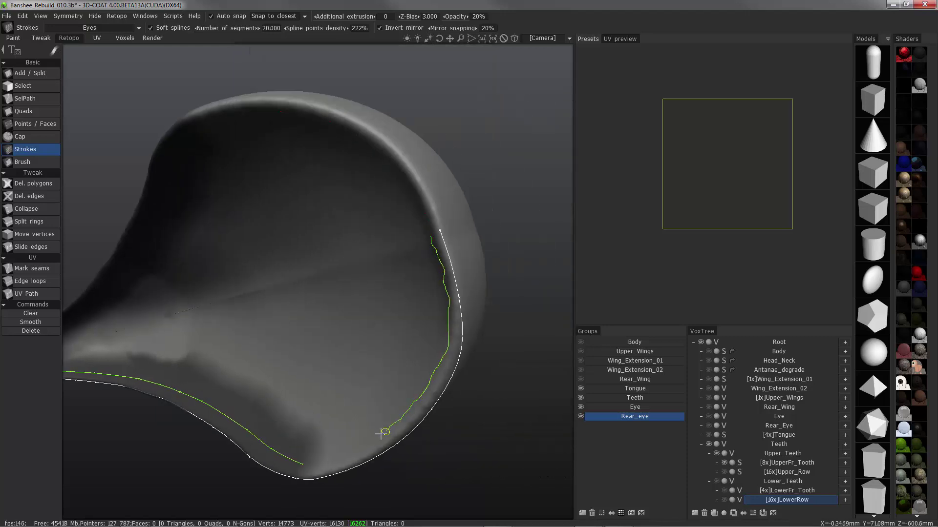
left_click_drag(305, 464, 304, 464)
Draw further guide strokes along the rim at the upper front tooth's root.
left_click_drag(430, 293, 445, 282, "alt")
left_click_drag(420, 213, 429, 237)
mouse_move(434, 254)
left_mouse_down("alt")
mouse_move(447, 280)
mouse_move(429, 287)
left_mouse_up("alt")
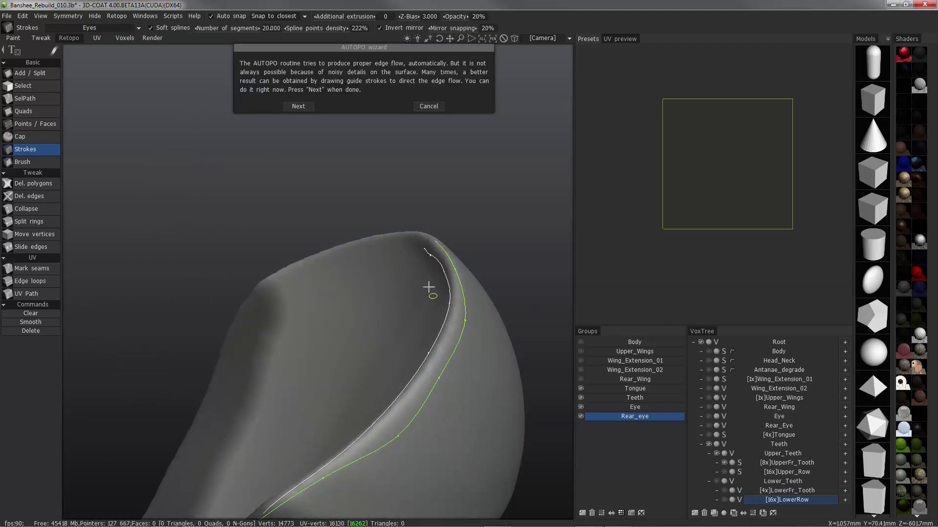
left_click_drag(428, 287, 192, 390, "alt")
mouse_move(229, 392)
left_mouse_down()
mouse_move(268, 379)
mouse_move(231, 386)
left_mouse_up()
left_click_drag(192, 390, 360, 339)
left_click_drag(303, 344, 377, 351, "alt")
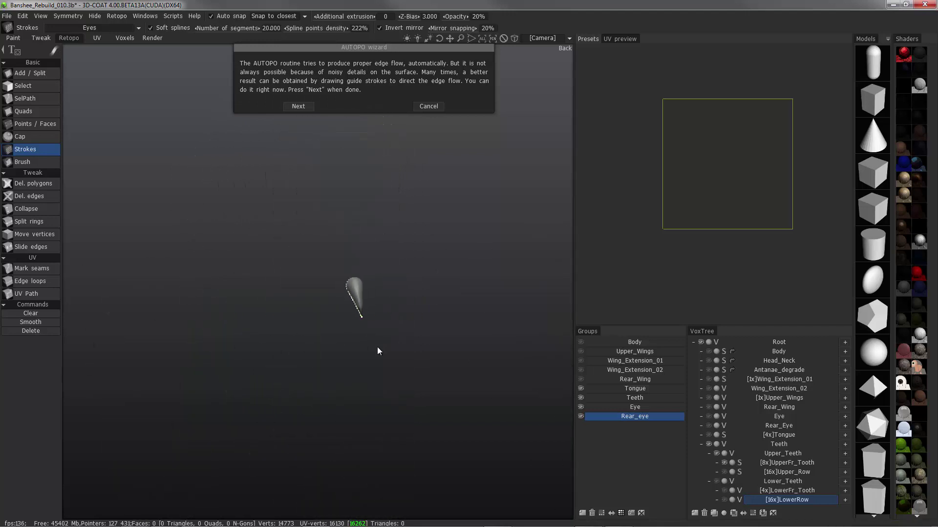
Show the Upper_Row and Lower_Teeth volumes again and accept the guide strokes to generate the LowerRow retopo mesh.
right_click_drag(668, 343, 412, 361, "alt")
left_click_drag(412, 360, 318, 364, "alt")
right_click_drag(318, 363, 342, 362, "alt")
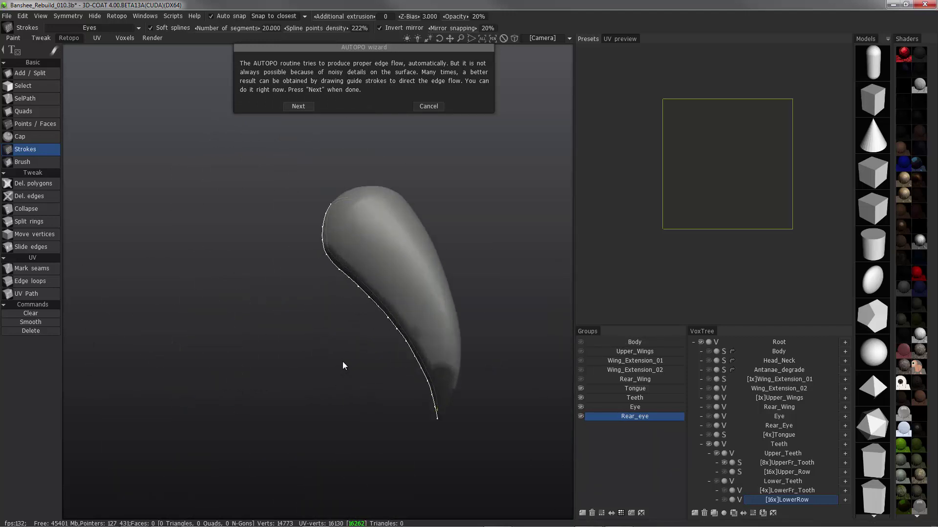
mouse_move(342, 362)
left_mouse_down("alt")
mouse_move(417, 260)
mouse_move(216, 301)
mouse_move(336, 251)
mouse_move(646, 388)
mouse_move(753, 494)
mouse_move(719, 469)
left_mouse_up("alt")
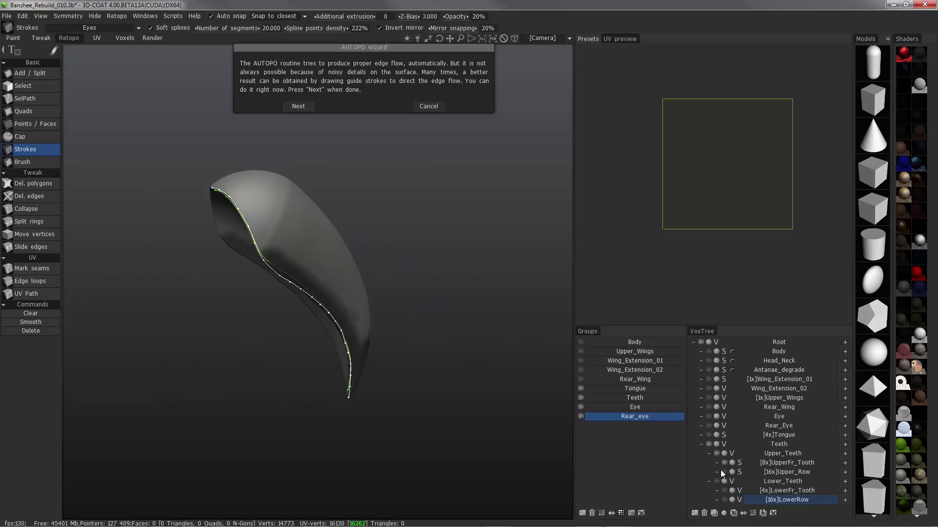
left_click(717, 481)
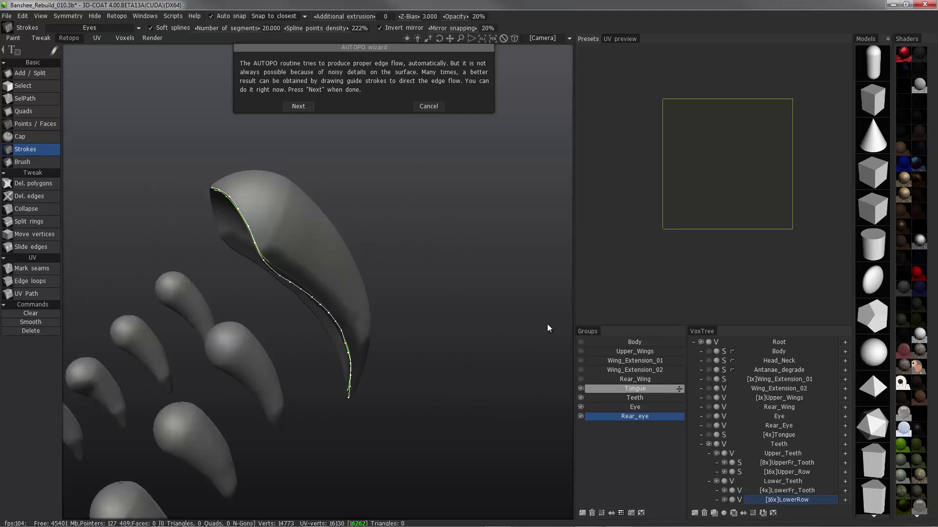
left_click_drag(547, 324, 302, 124, "alt")
left_click(304, 107)
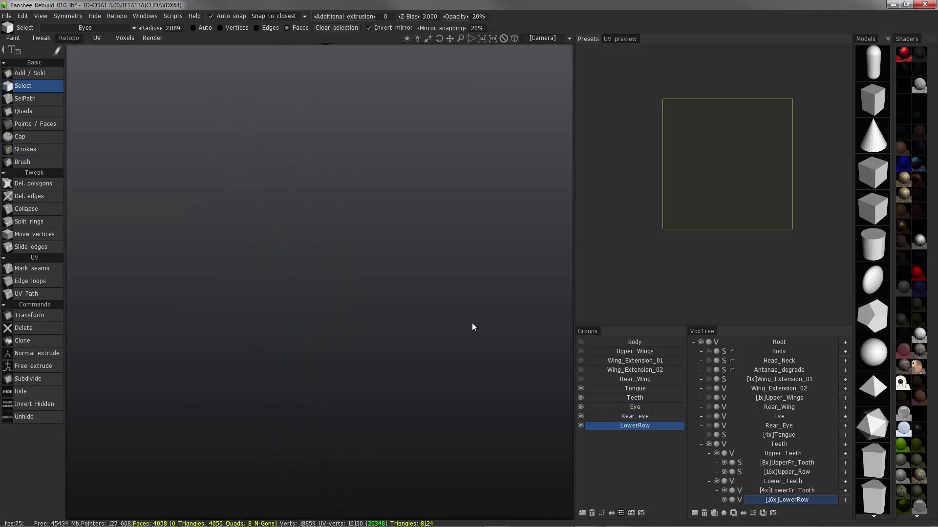
Inspect the generated LowerRow mesh and select the UpperFr_Tooth volume.
left_click_drag(242, 416, 394, 376, "alt")
middle_click_drag(395, 376, 469, 273)
middle_click_drag(249, 207, 743, 412)
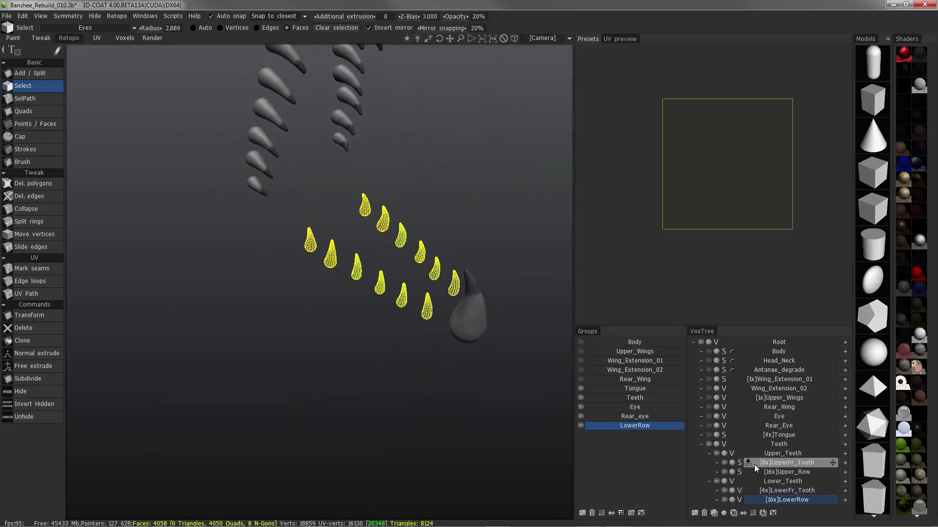
left_click(773, 464)
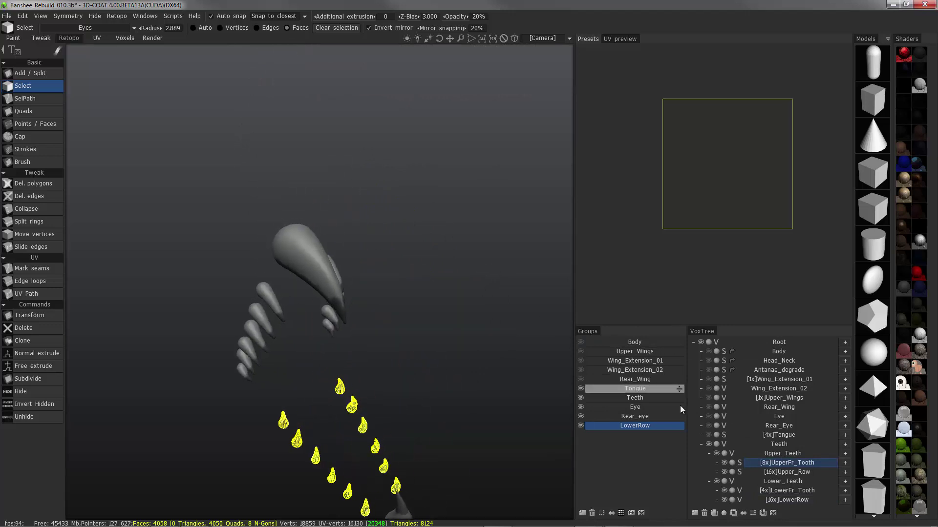
right_click(791, 462)
mouse_move(778, 418)
left_click(657, 387)
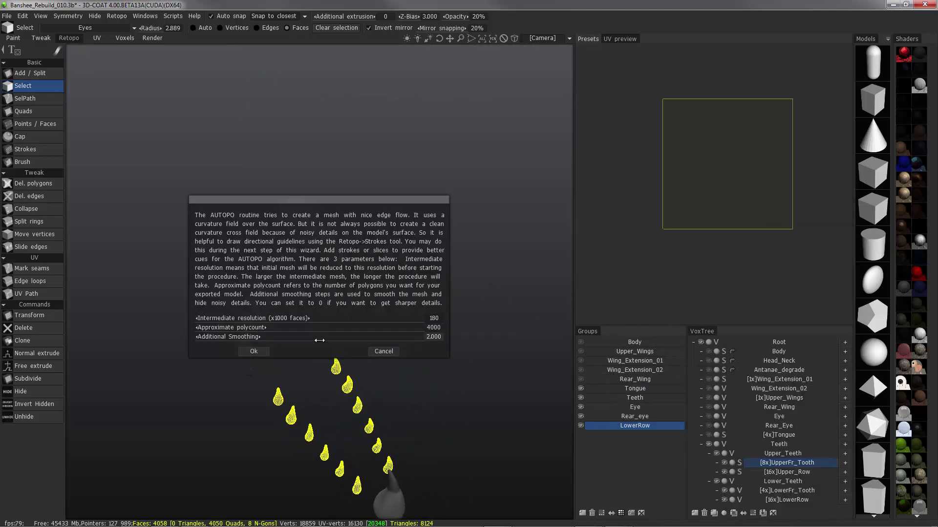
left_click(254, 352)
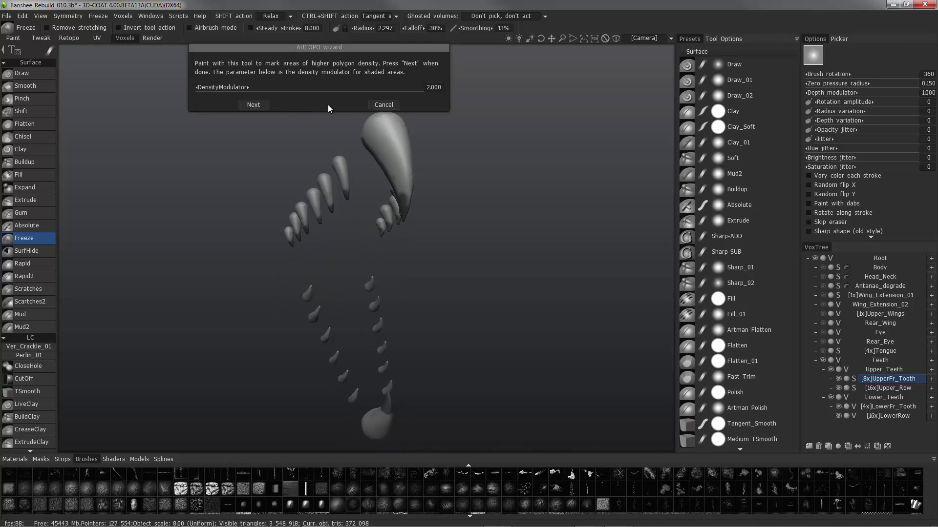
left_click(383, 105)
Start AUTOPO on UpperFr_Tooth with an approximate polycount of 2000 and an intermediate resolution of 100 thousand faces.
right_click(883, 379)
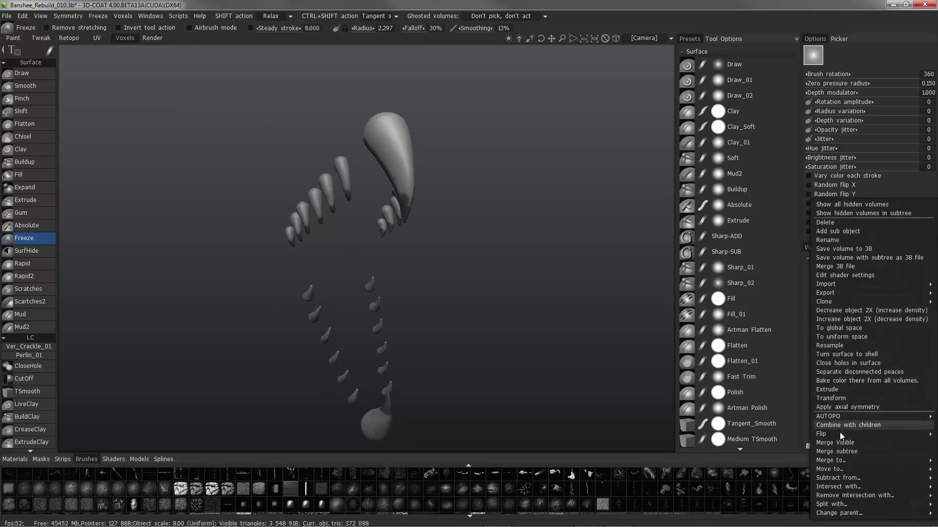
mouse_move(840, 433)
mouse_move(830, 416)
left_click(767, 412)
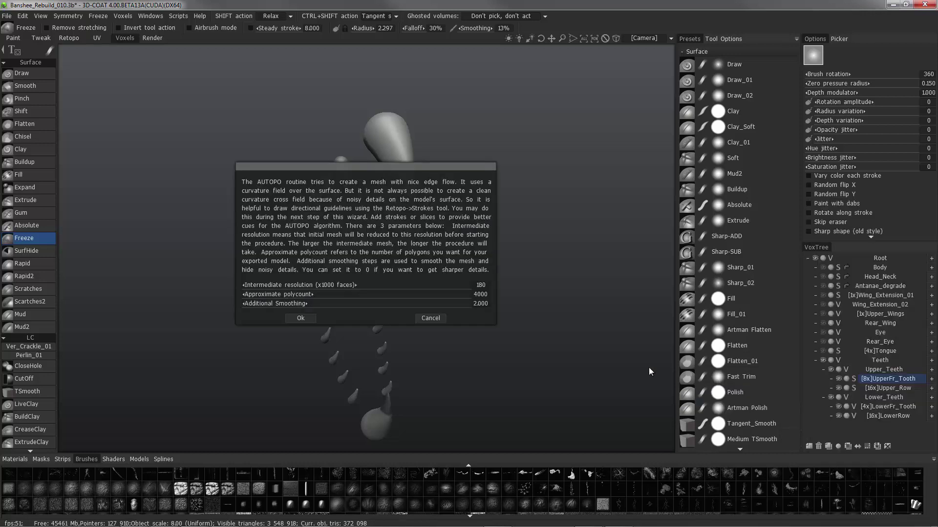
left_click(479, 294)
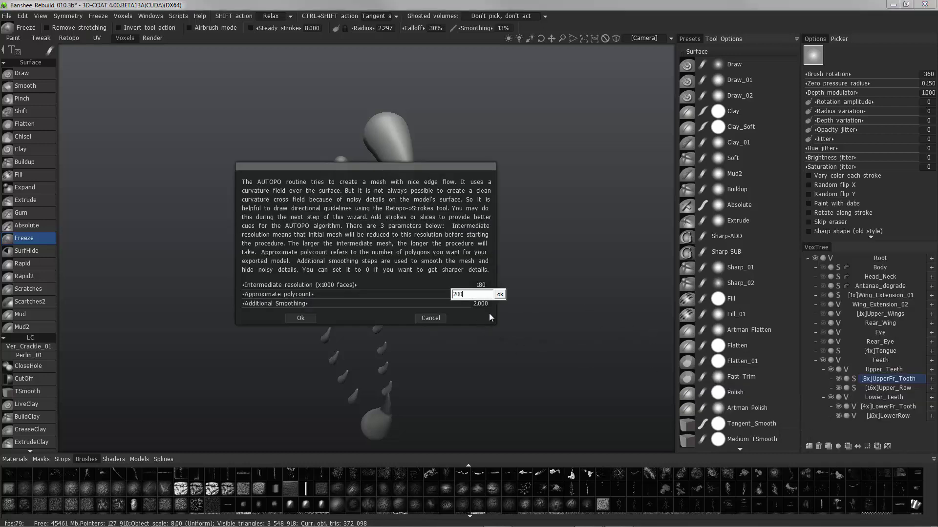
left_click(500, 295)
left_click(483, 285)
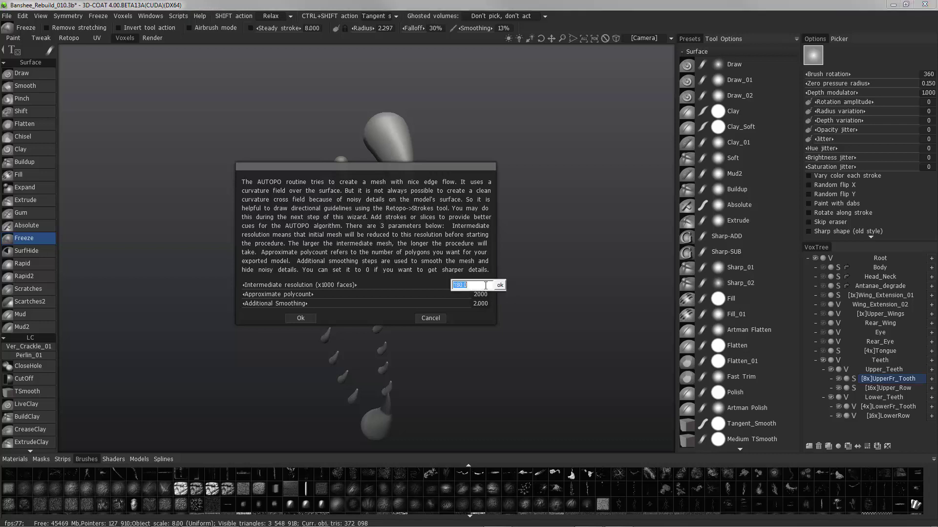
left_click(500, 285)
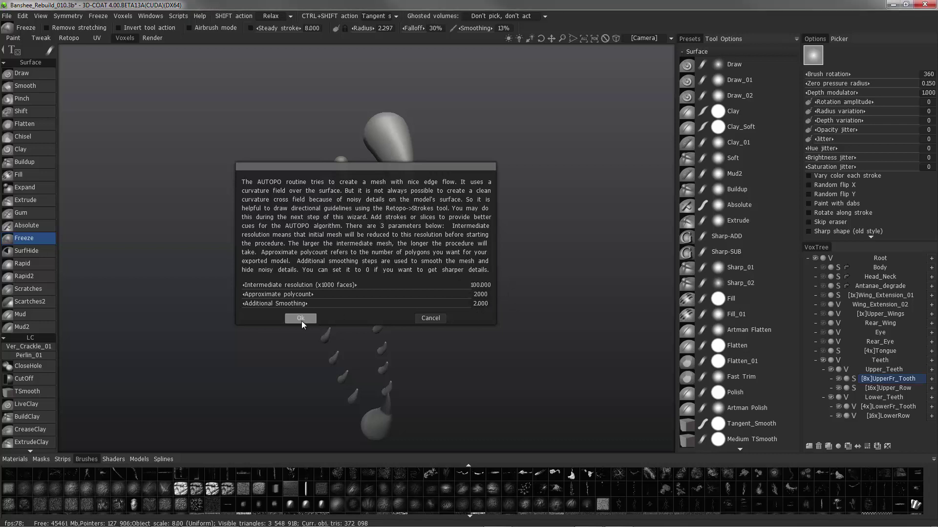
Accept the AUTOPO settings, skip density painting and new guide strokes, and generate the UpperFr_Tooth mesh.
left_click(299, 318)
left_click(300, 105)
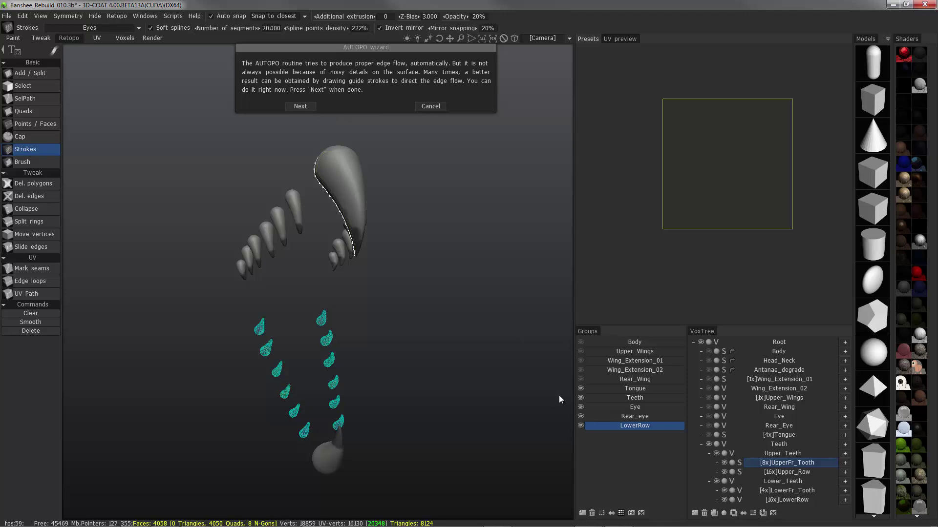
left_click(299, 107)
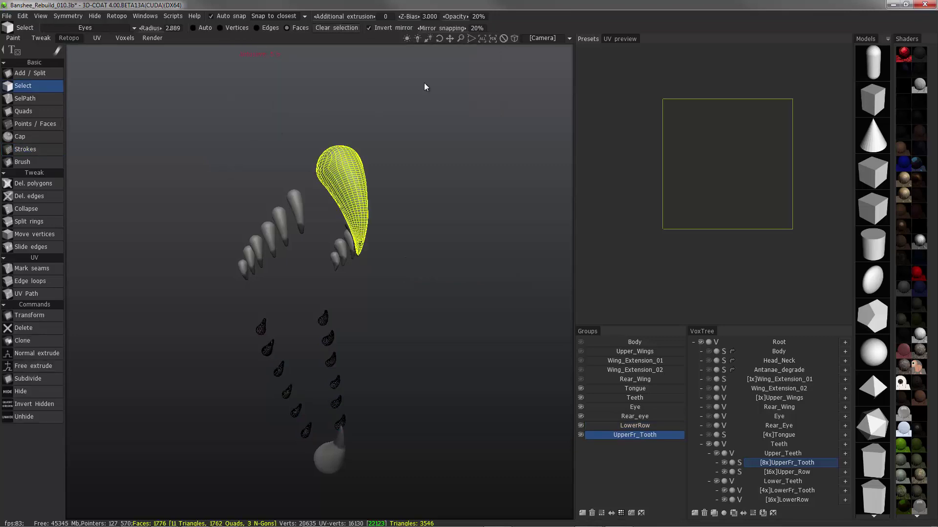
Examine the edge flow of the UpperFr_Tooth mesh and delete the UpperFr_Tooth retopo group.
left_click_drag(288, 239, 595, 498)
scroll(394, 249, "up", 3)
scroll(309, 240, "up", 1)
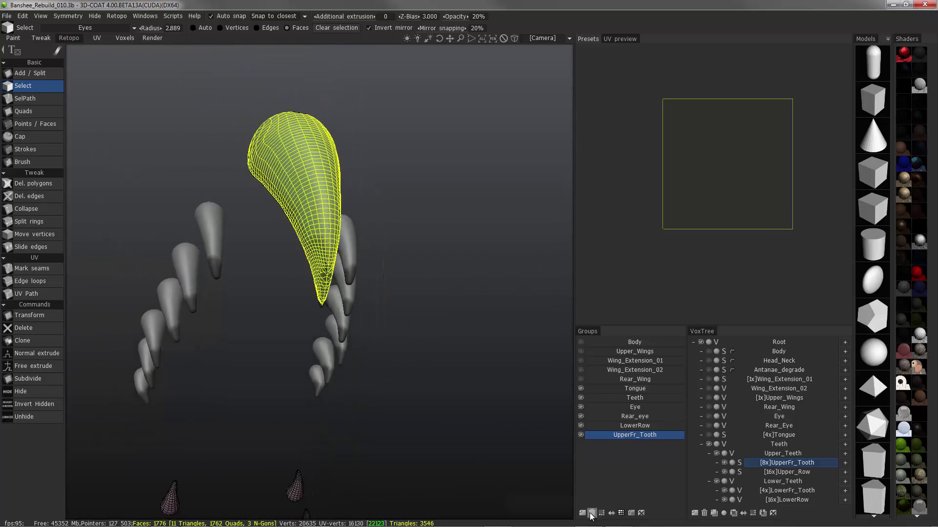
left_click(592, 513)
left_click_drag(508, 201, 564, 350)
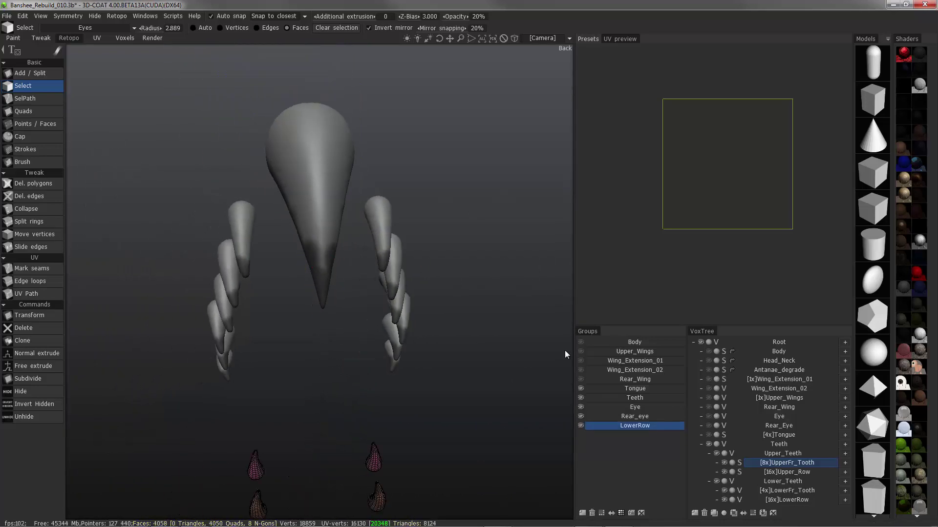
Rerun AUTOPO on the UpperFr_Tooth volume with an approximate polycount of 1000.
right_click(782, 464)
mouse_move(748, 423)
left_click(683, 388)
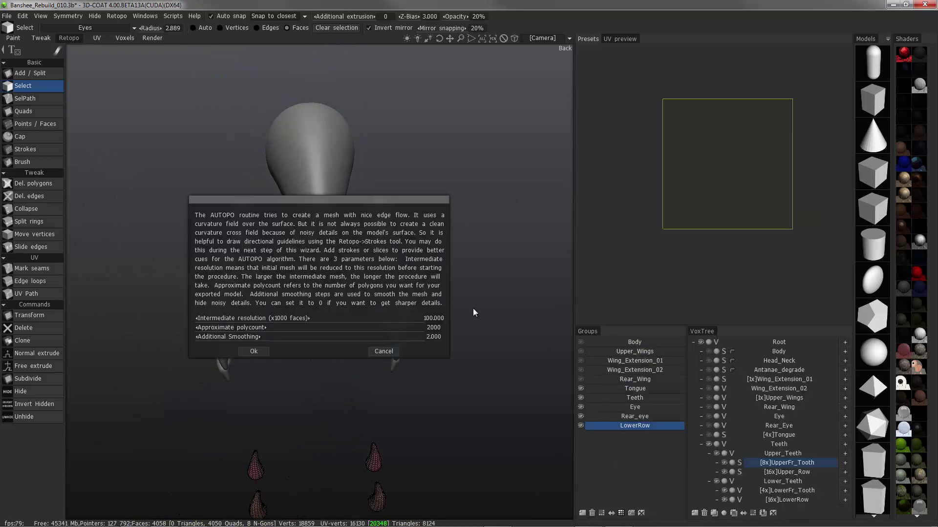
left_click(433, 328)
type("100")
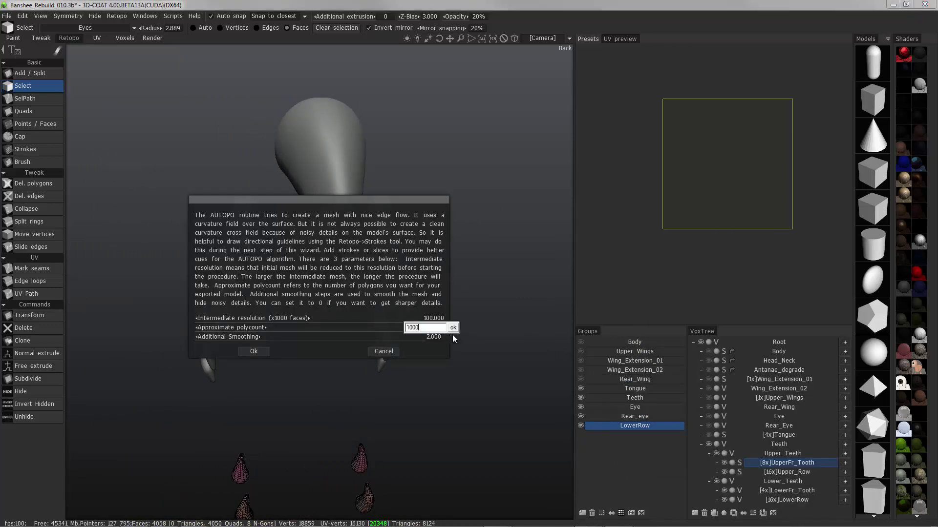
left_click(452, 328)
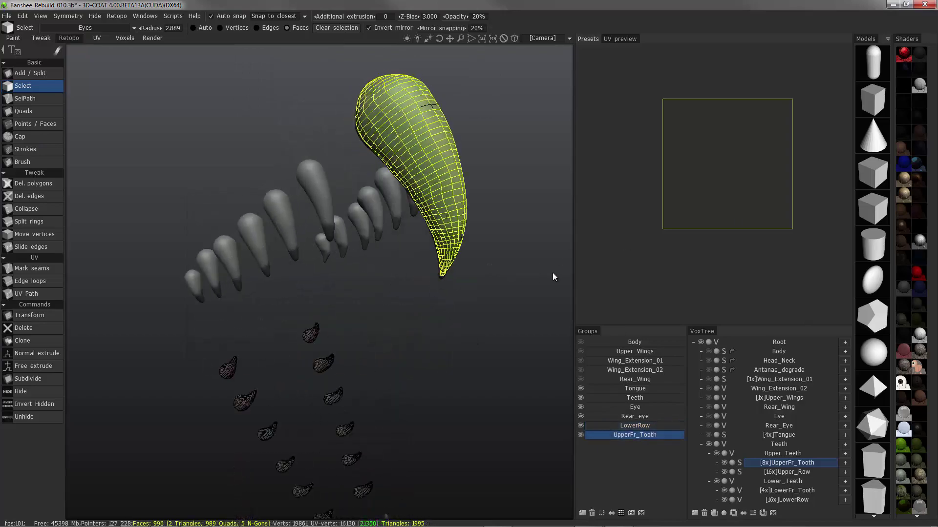
mouse_move(553, 274)
left_mouse_down()
mouse_move(468, 301)
mouse_move(438, 291)
left_mouse_up()
right_click_drag(439, 292, 432, 357)
left_click_drag(432, 357, 132, 217, "alt")
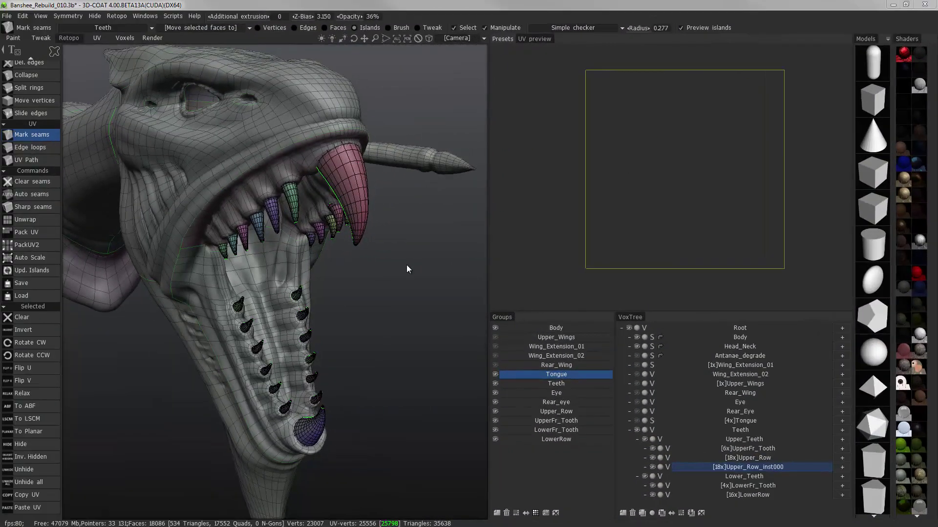
Hide the Head_Neck and Body volumes and the Body retopo group to isolate the teeth.
left_click_drag(409, 268, 368, 313)
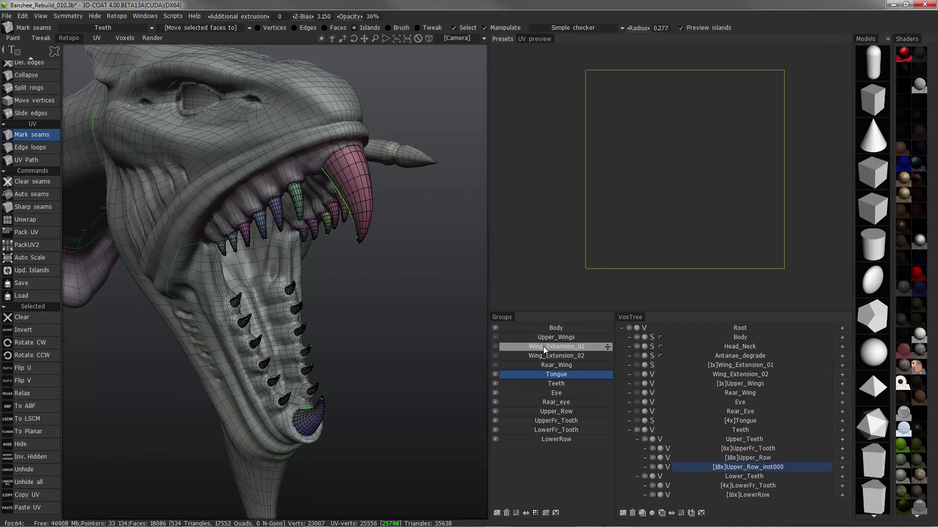
left_click(637, 346)
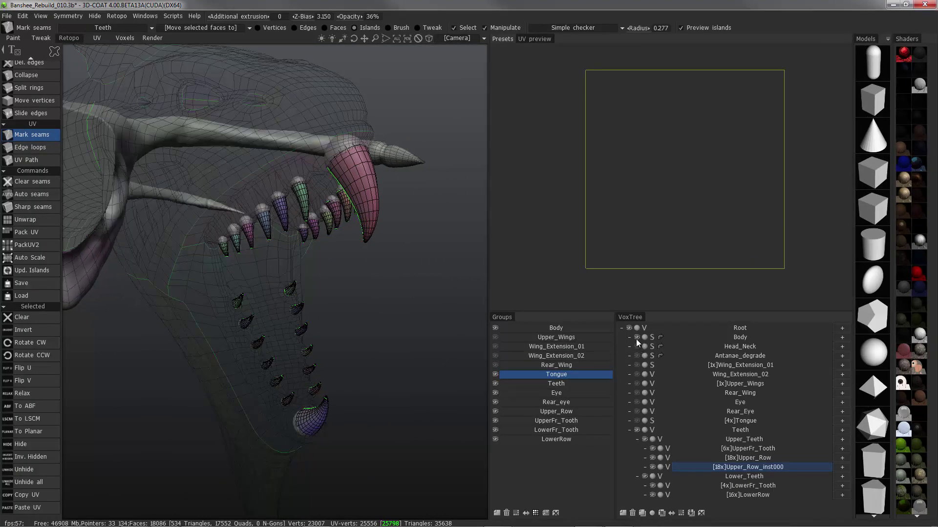
left_click(636, 338)
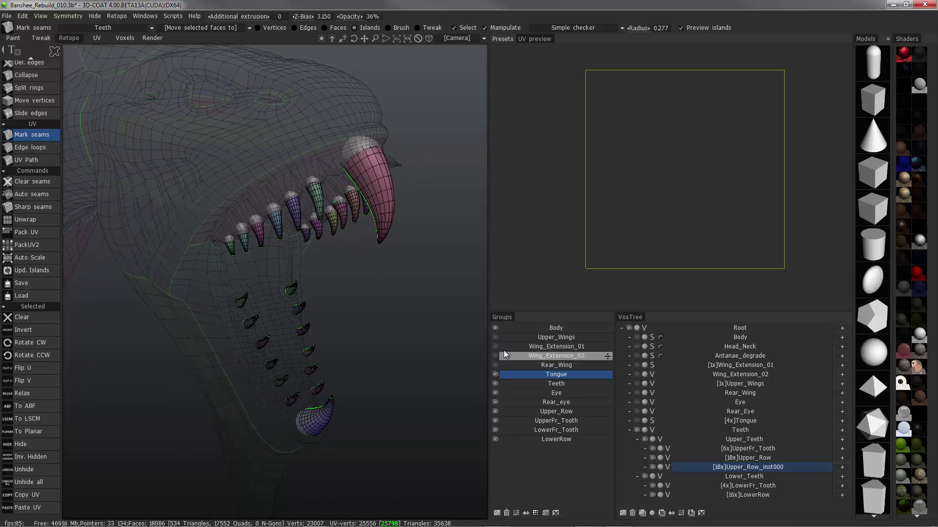
left_click(495, 327)
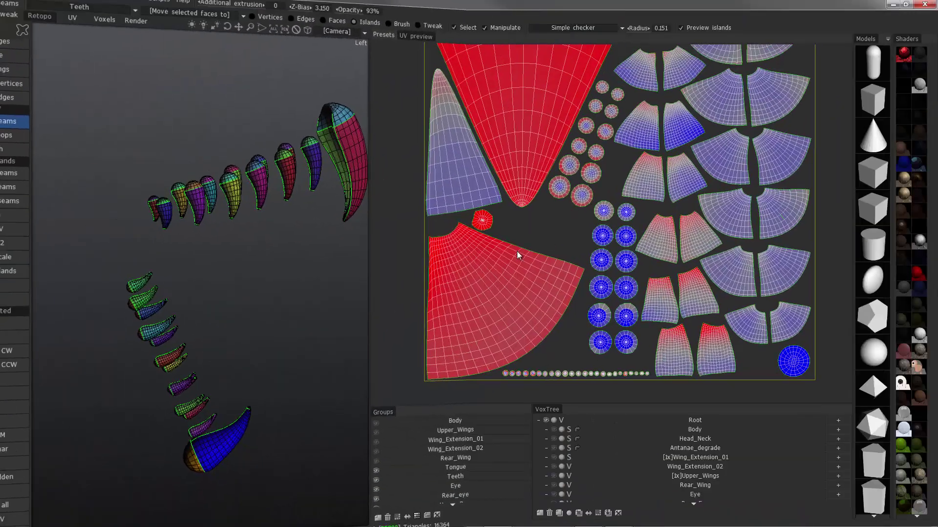
Move the large round blue UV island and the small red round island into the gap between the big red islands.
left_click_drag(794, 353, 553, 221)
left_click_drag(714, 353, 732, 355)
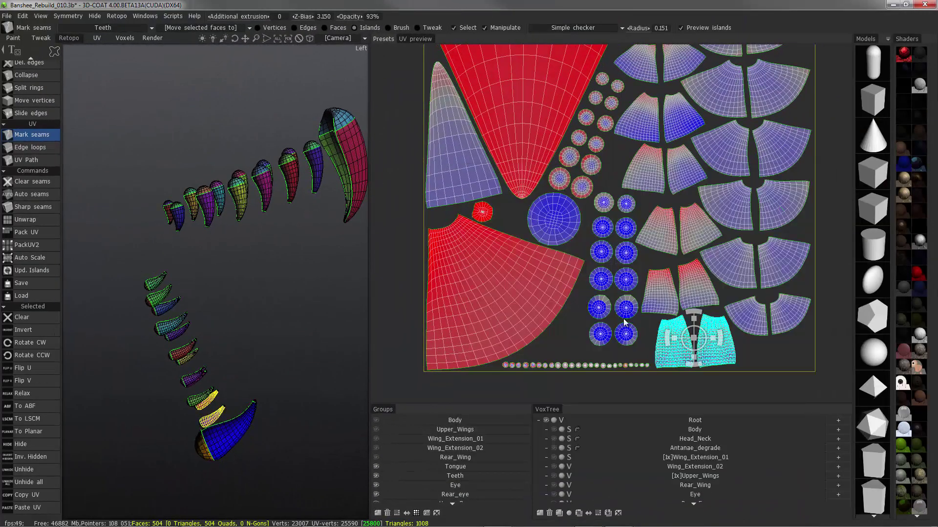
left_click(483, 212)
left_click_drag(482, 211, 506, 215)
scroll(639, 277, "down", 3)
middle_click_drag(567, 363, 530, 325)
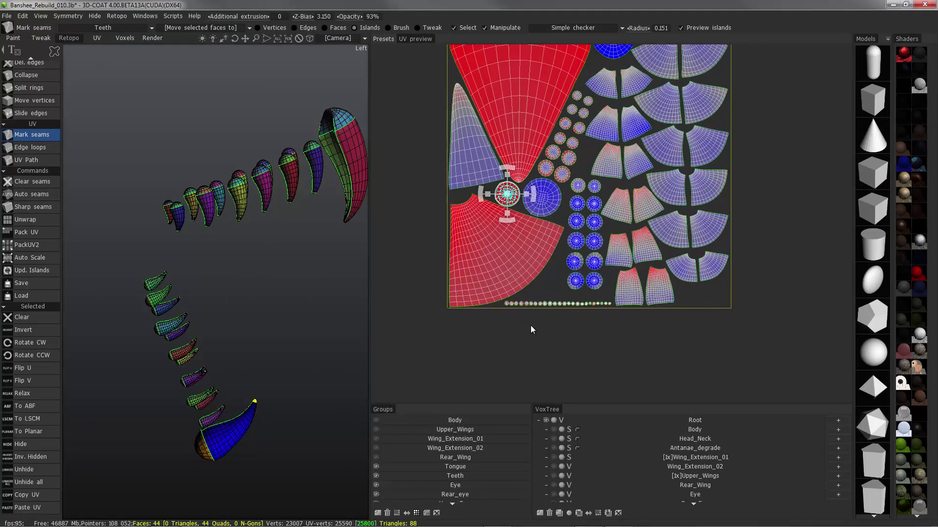
Rearrange the single row of tiny round UV islands into two compact rows beside the large red fan-shaped island.
scroll(553, 303, "up", 4)
left_click_drag(660, 307, 548, 308)
left_click_drag(607, 306, 565, 297)
left_click(557, 304)
left_click_drag(570, 333, 555, 310)
mouse_move(567, 310)
left_mouse_down()
mouse_move(589, 309)
mouse_move(564, 306)
left_mouse_up()
scroll(447, 275, "down", 4)
Select the lowest and topmost paired fan-shaped UV islands in the outer column to identify their teeth on the model.
left_click(709, 264)
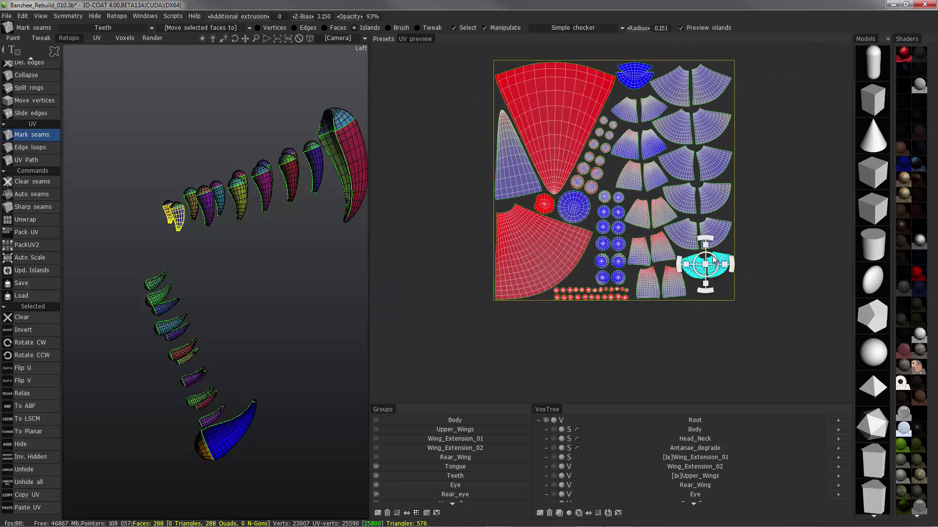
left_click(716, 99)
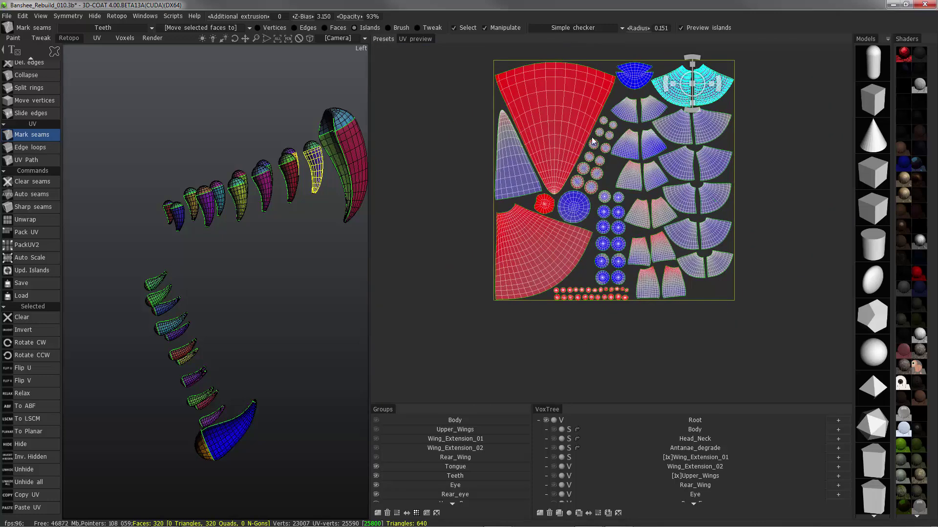
right_click_drag(592, 141, 417, 331)
middle_click_drag(417, 331, 447, 314)
Review the UV layouts of the Body, Head, Front_Wings and Rear_wings UV sets in turn.
left_click(90, 29)
left_click(91, 39)
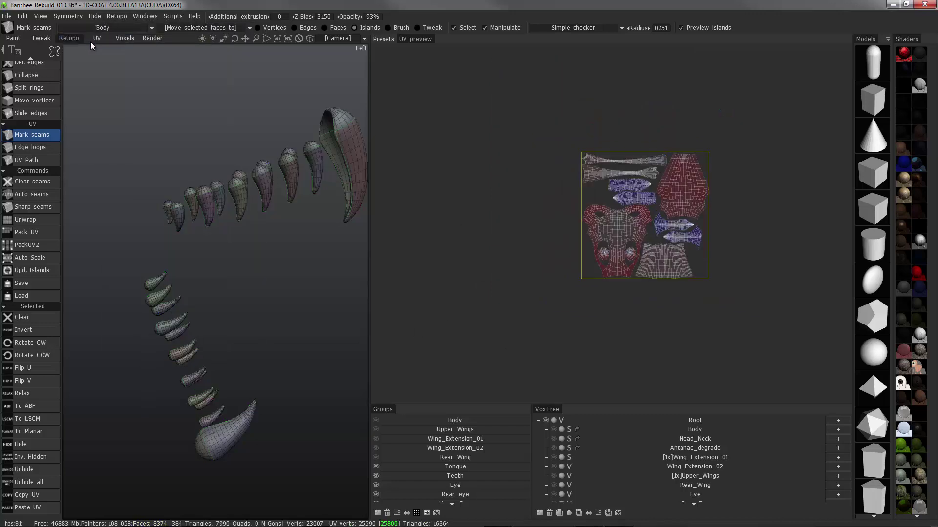
left_click(107, 27)
left_click(104, 49)
left_click(116, 28)
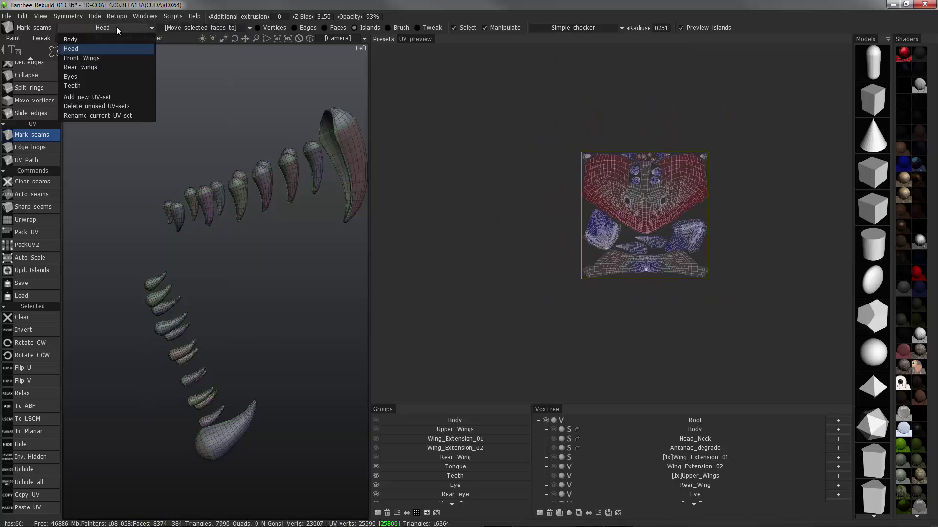
left_click(112, 58)
left_click(118, 27)
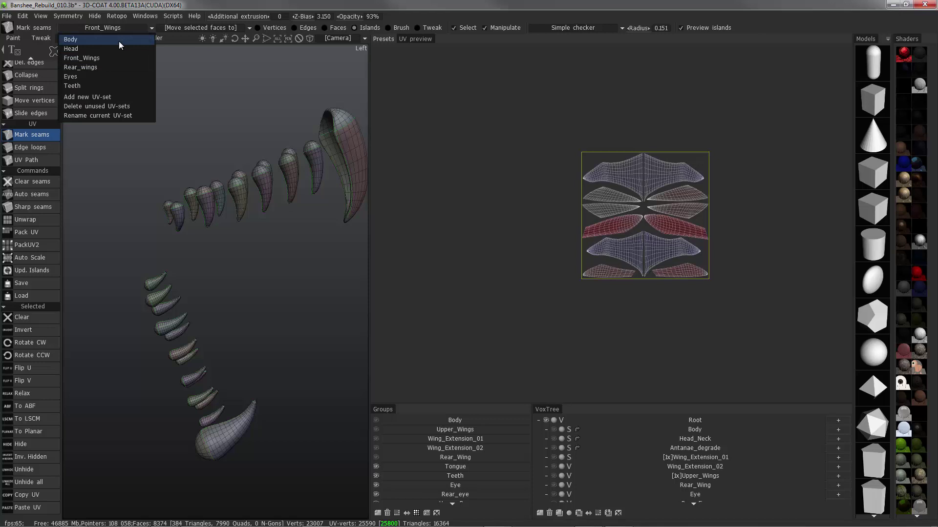
left_click(113, 67)
Display the Eyes UV set and return to the Teeth UV set.
left_click(94, 16)
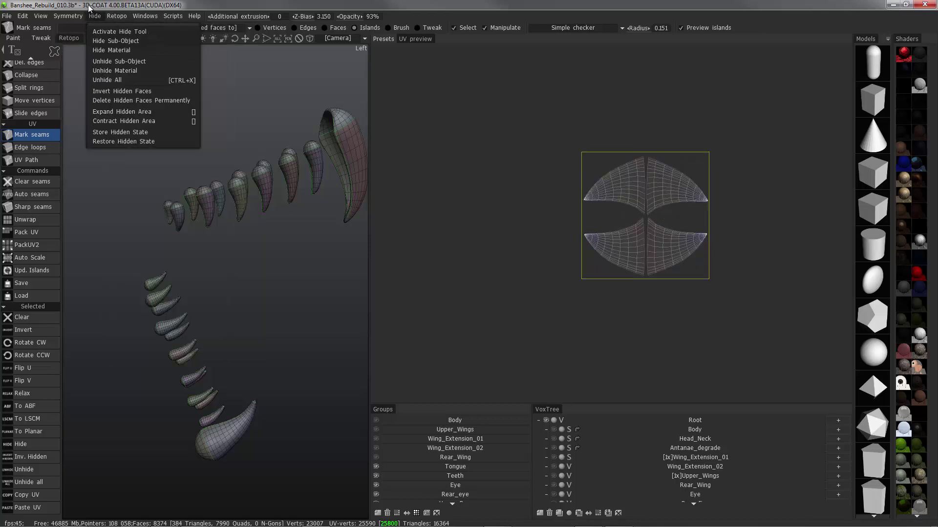
left_click(74, 28)
left_click(89, 77)
left_click(91, 29)
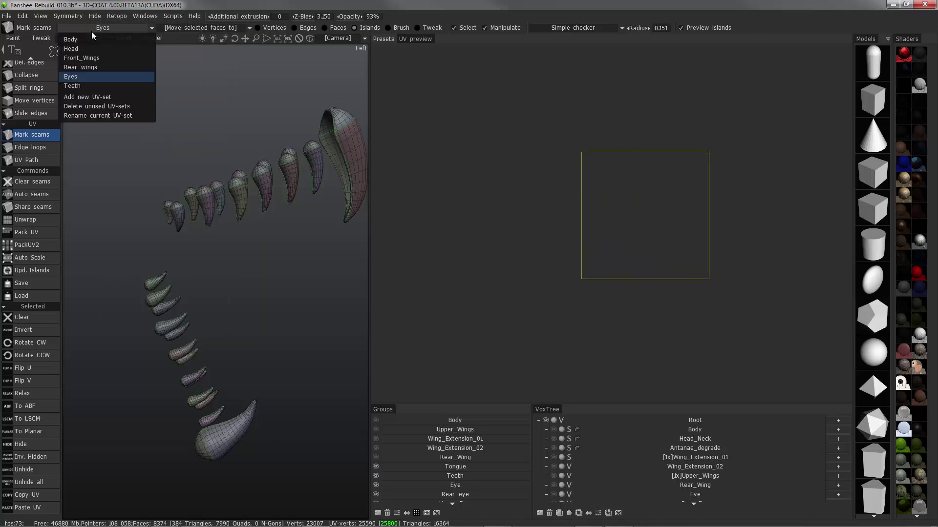
left_click(124, 87)
Widen the 3D viewport and show the Body retopo group together with the Head_Neck and Body volumes.
left_click_drag(172, 92, 602, 312)
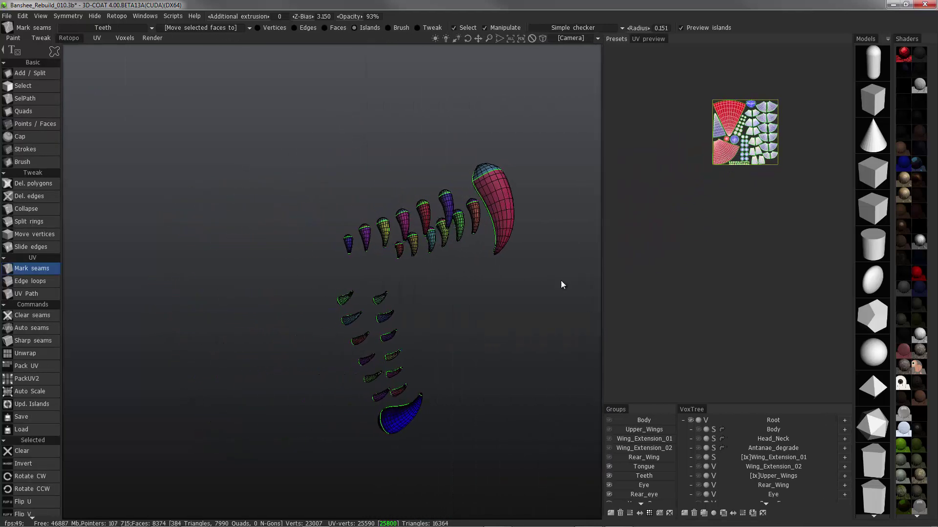
left_click_drag(561, 280, 523, 283)
left_click(608, 421)
left_click(697, 438)
left_click(696, 429)
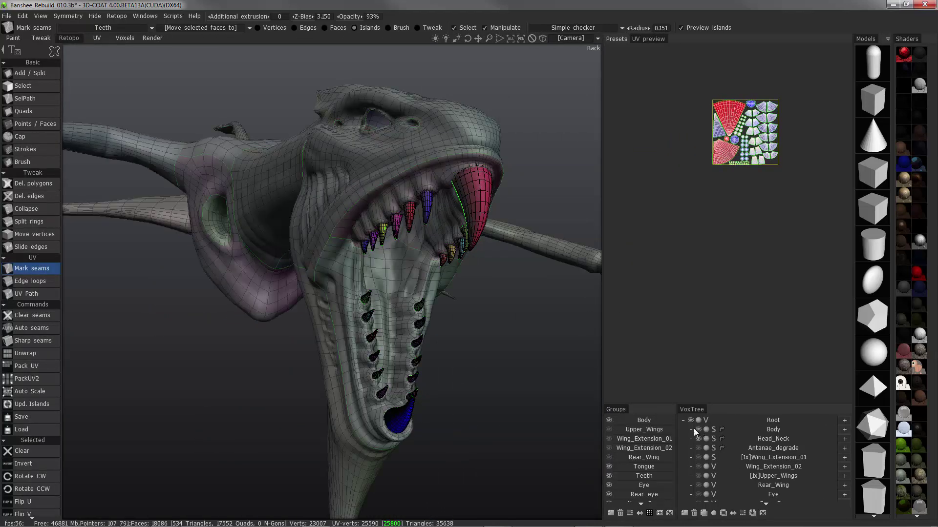
mouse_move(346, 215)
left_mouse_down()
mouse_move(286, 317)
mouse_move(171, 309)
mouse_move(189, 293)
mouse_move(132, 257)
mouse_move(36, 304)
mouse_move(555, 454)
mouse_move(724, 478)
mouse_move(696, 488)
left_mouse_up()
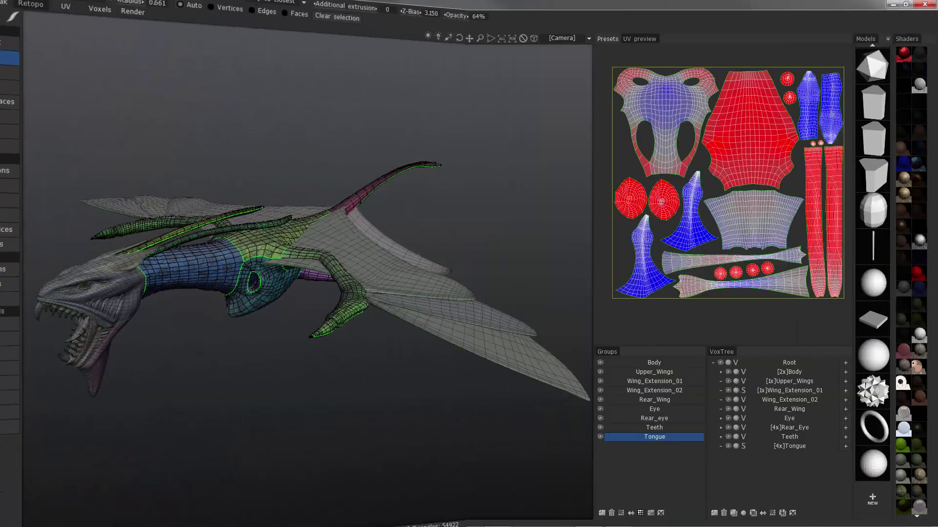
Enable name correspondence for baking and check the correspondence between retopo groups and volumes.
left_click(117, 16)
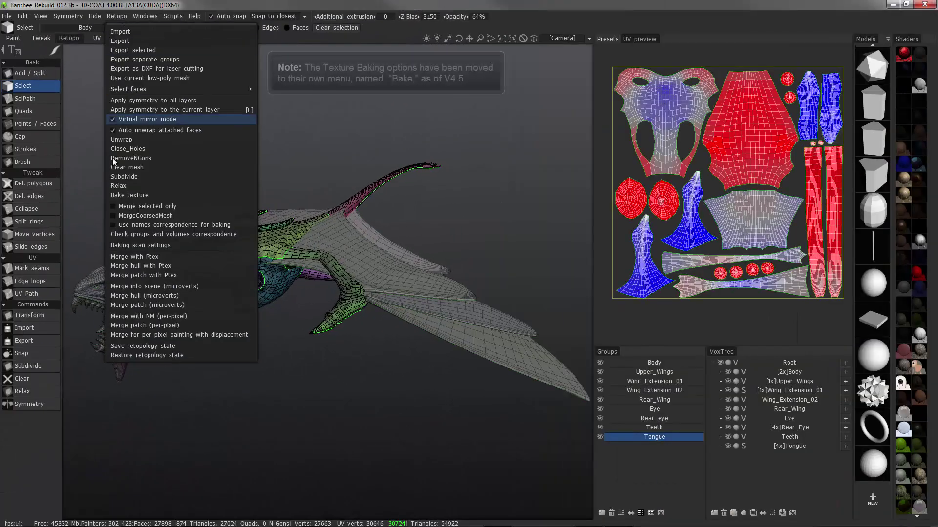
left_click(131, 225)
left_click(172, 235)
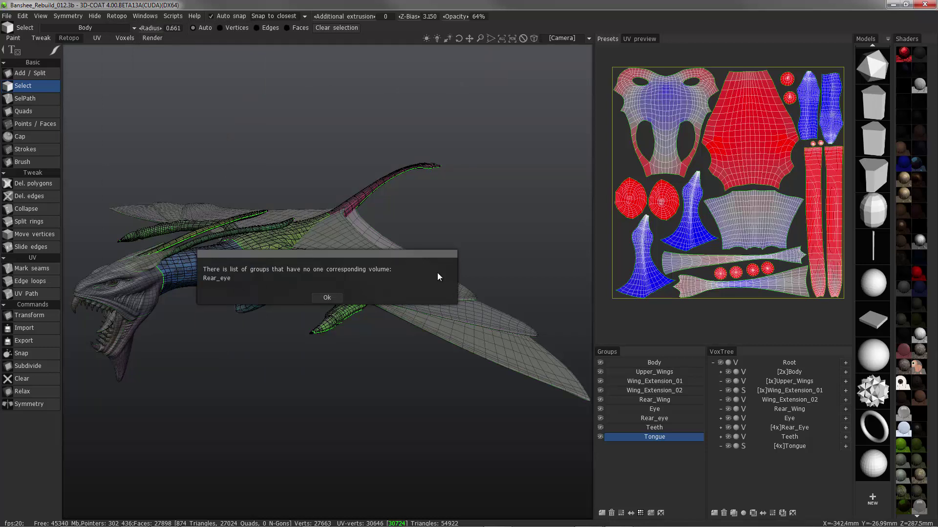
left_click(317, 297)
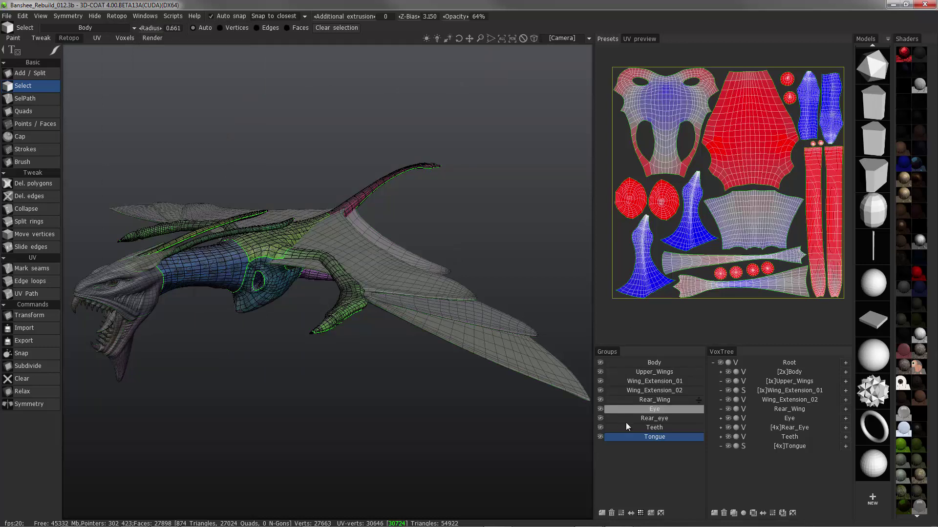
Select the faces of the Rear_eye retopo group and pick the Rear_Eye volume to compare their names.
left_click(601, 418)
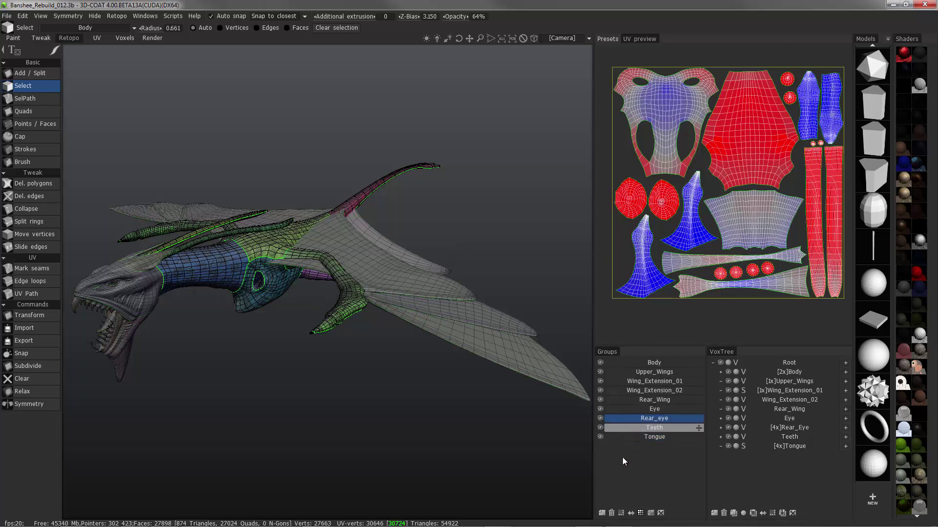
left_click(640, 513)
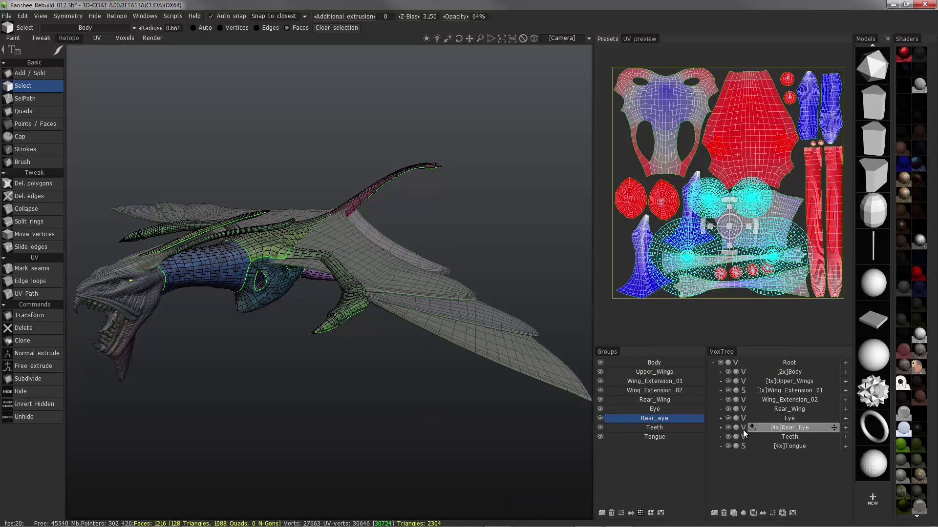
left_click(721, 428)
left_click(722, 428)
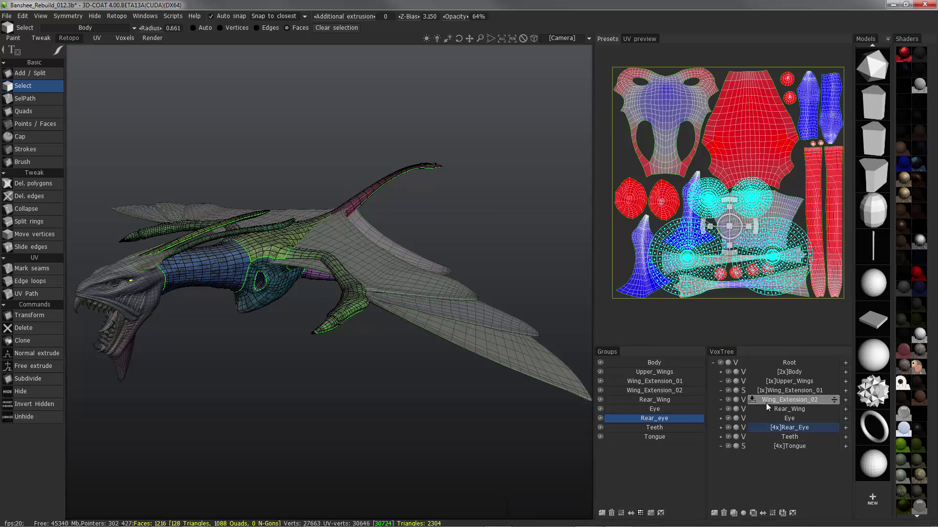
Rename the Rear_eye retopo group as Rear_Eye and clear its face selection.
double_click(657, 419)
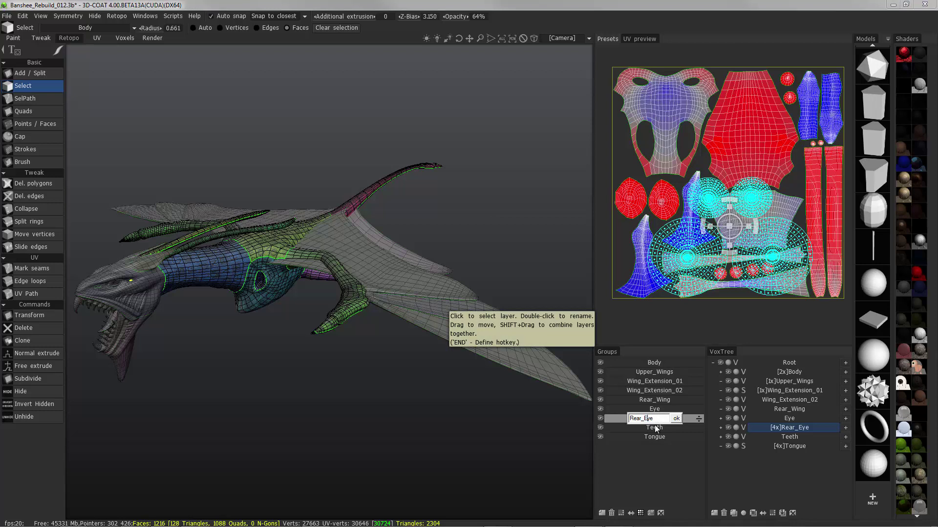
key("Return")
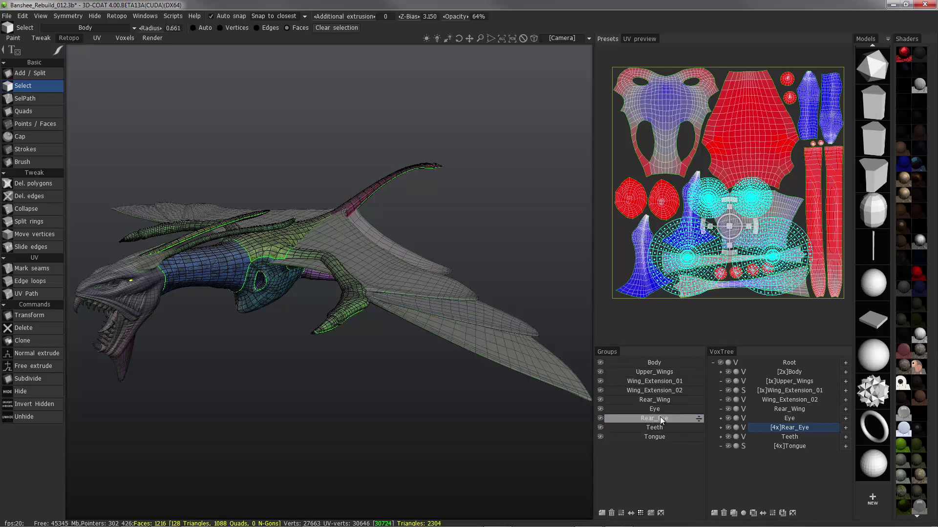
key("Escape")
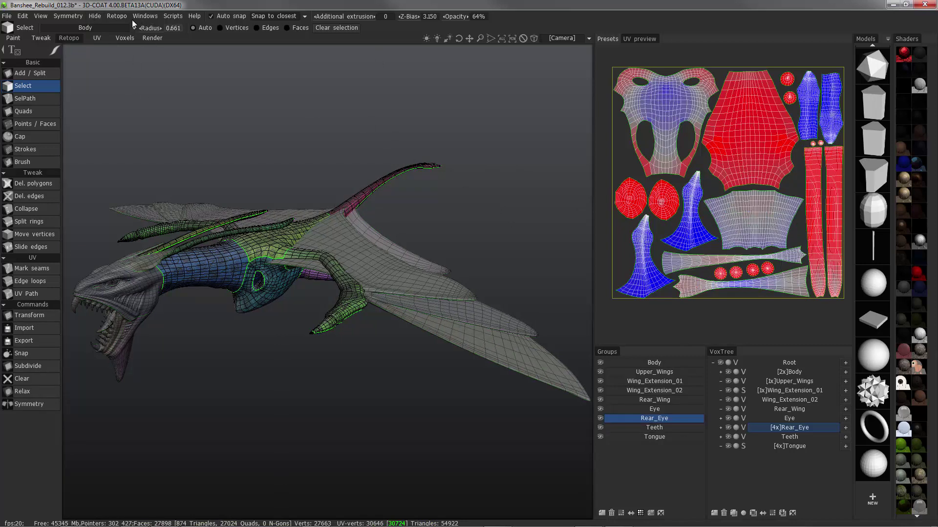
Start Merge with NM (per-pixel) and move the scan depth dialog below the model so it stays in view.
left_click(118, 15)
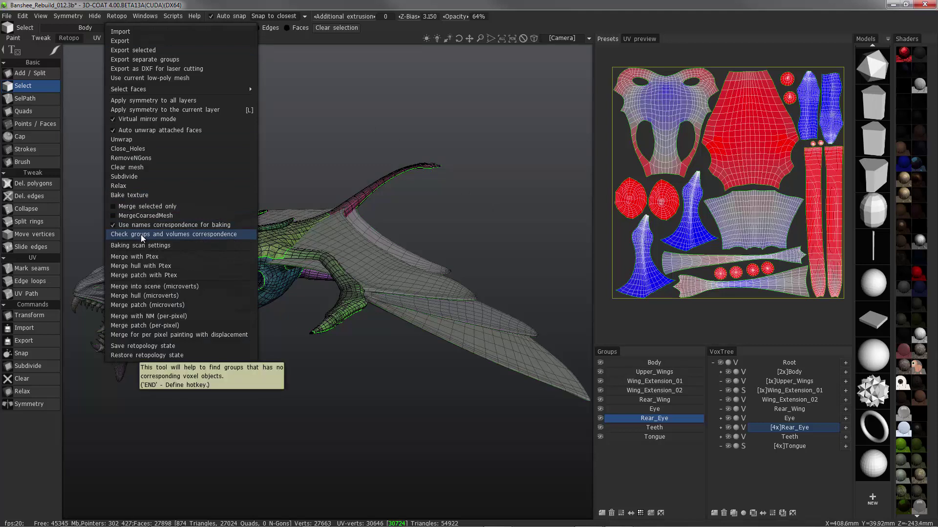
left_click(200, 319)
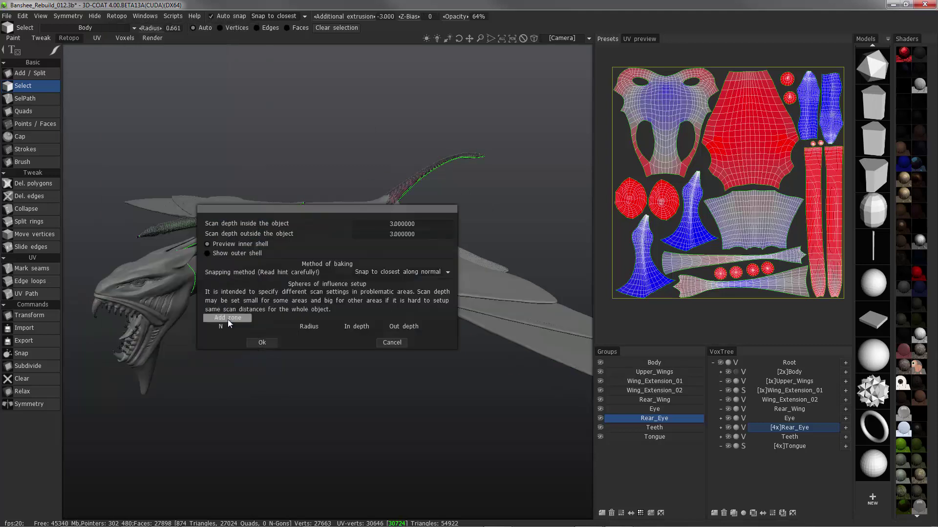
left_click_drag(329, 204, 388, 344)
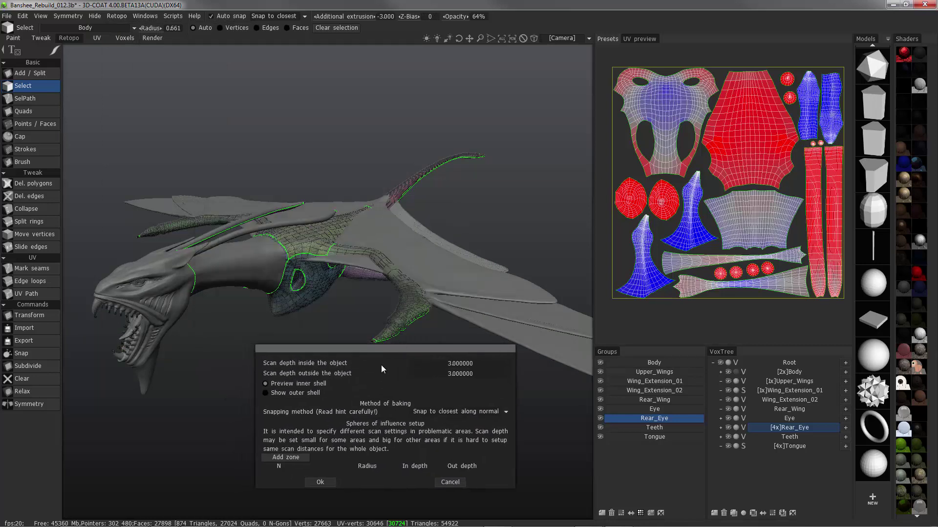
Try a scan depth inside the object of 1, and settle on 2.
left_click(443, 365)
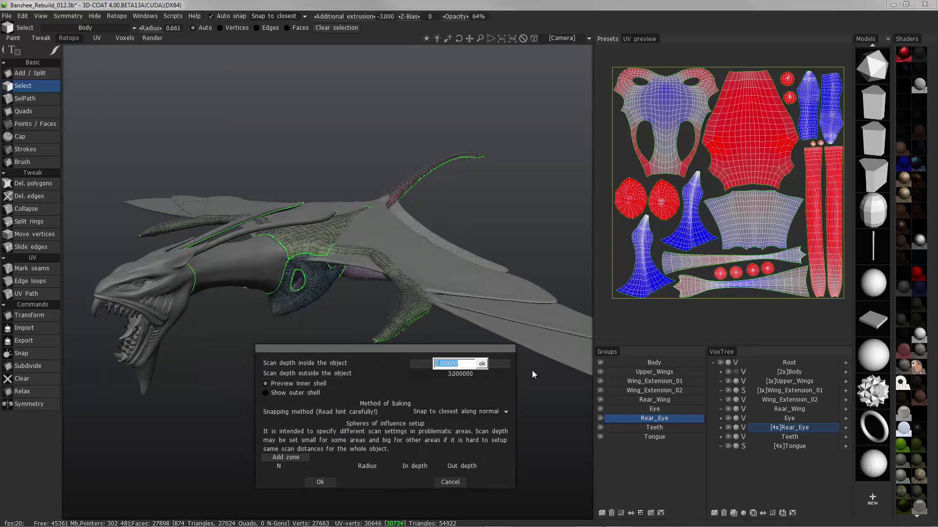
type("1")
key("Return")
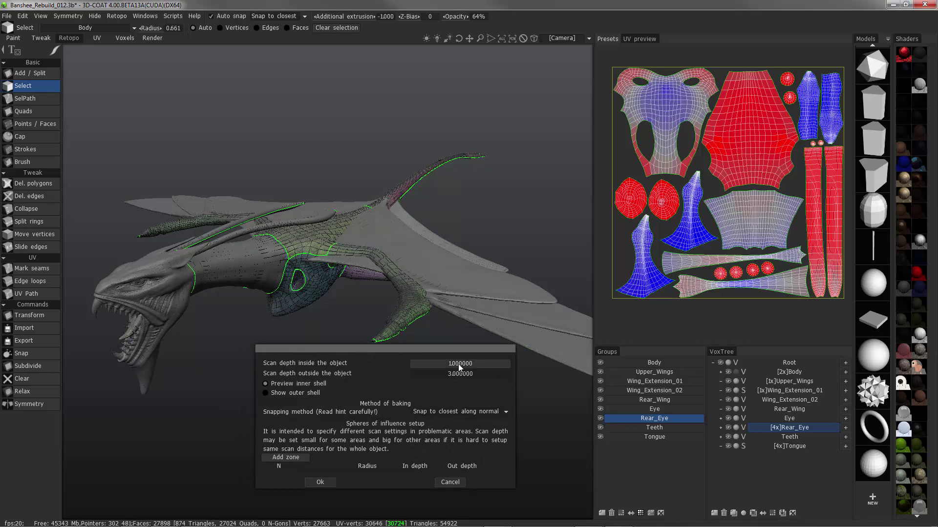
type("2")
left_click(482, 365)
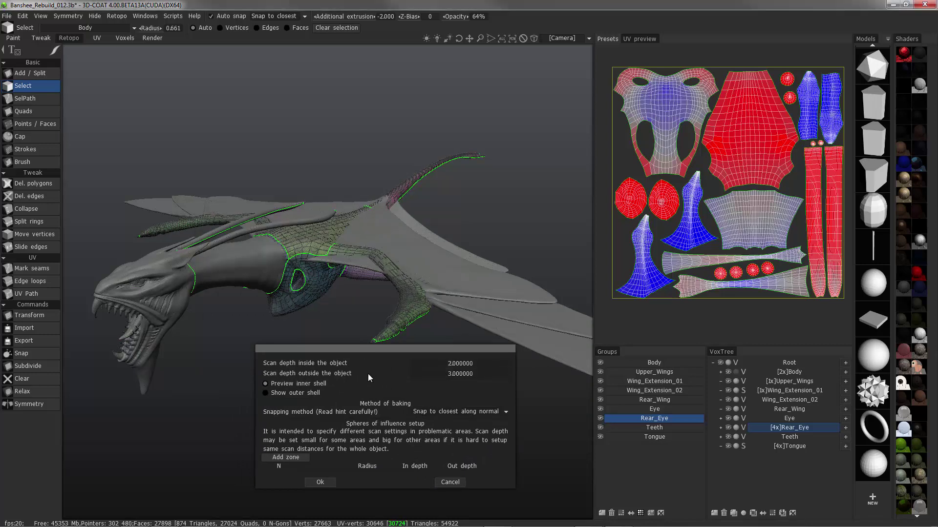
Preview the outer shell and set the scan depth outside the object to 5.
left_click(442, 375)
left_click(289, 393)
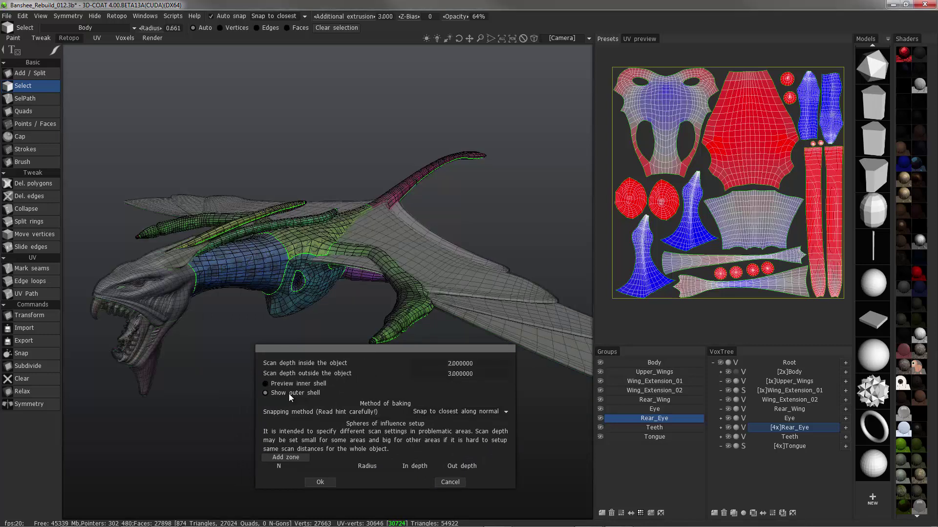
left_click(446, 378)
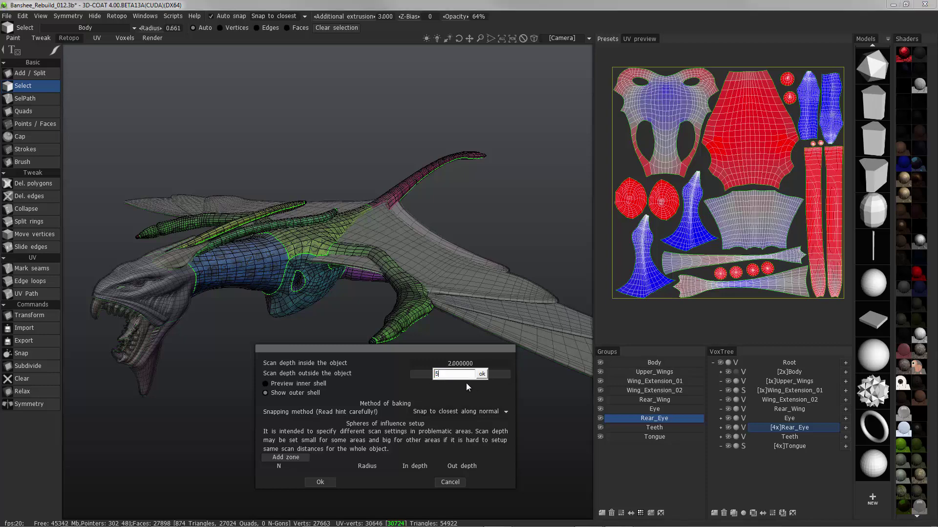
key("Return")
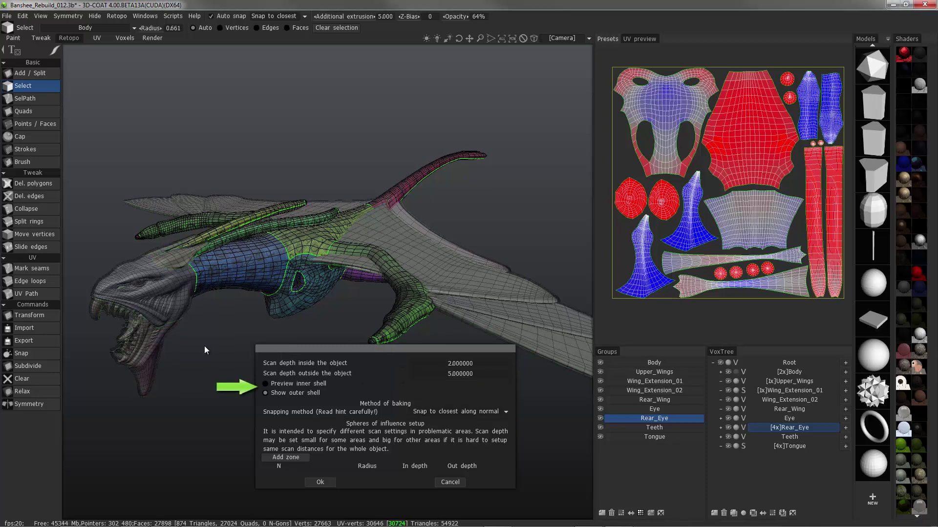
Inspect the outer shell around the model, accept the scan depths, and bake local occlusion with a ray casting length of 20.
left_click_drag(204, 347, 284, 290)
left_click_drag(294, 286, 346, 331)
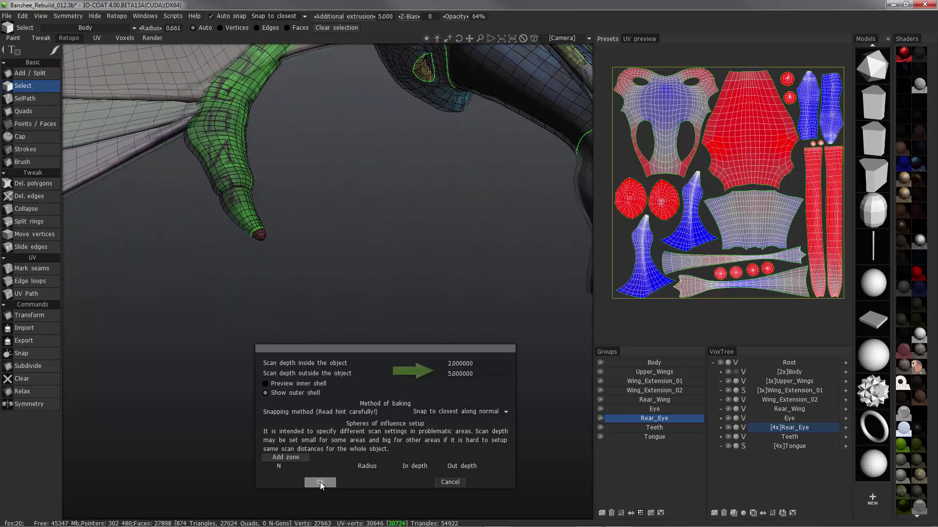
scroll(324, 476, "down", 8)
left_click_drag(327, 474, 333, 468, "alt")
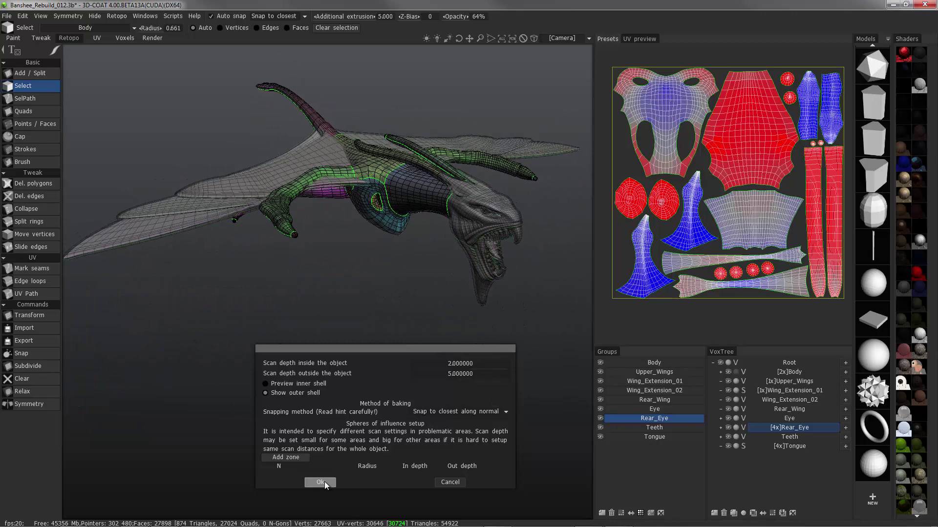
left_click(324, 482)
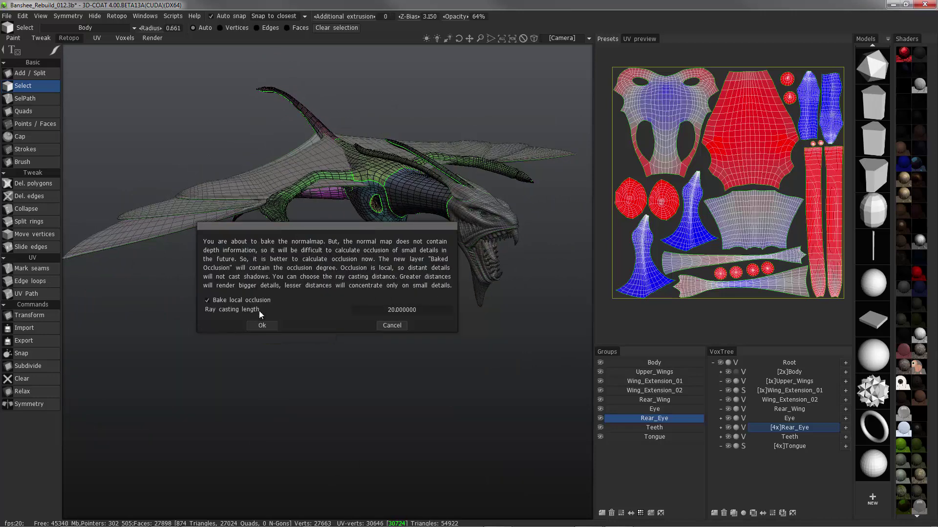
left_click(263, 325)
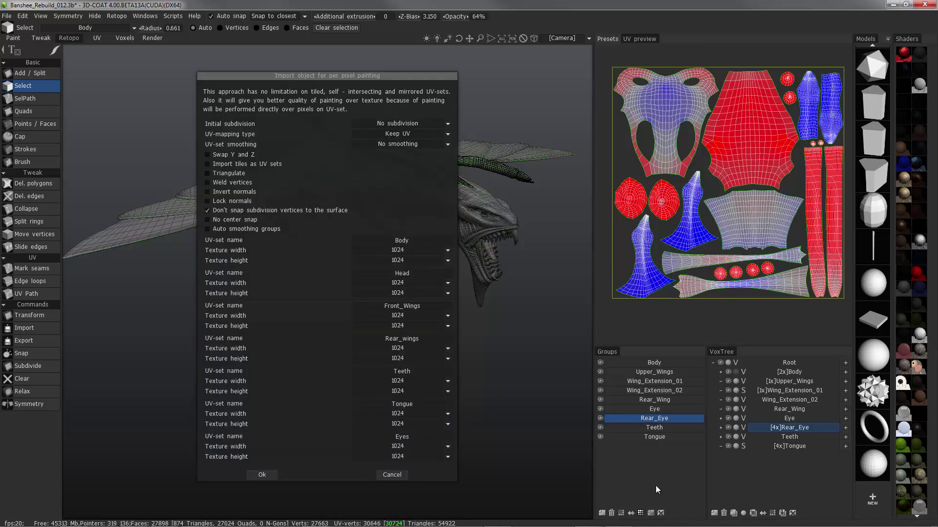
Set the initial subdivision to 111592 and UV-set smoothing to Smooth but keep edges, with auto smoothing groups and weld vertices enabled.
left_click(372, 124)
left_click(374, 145)
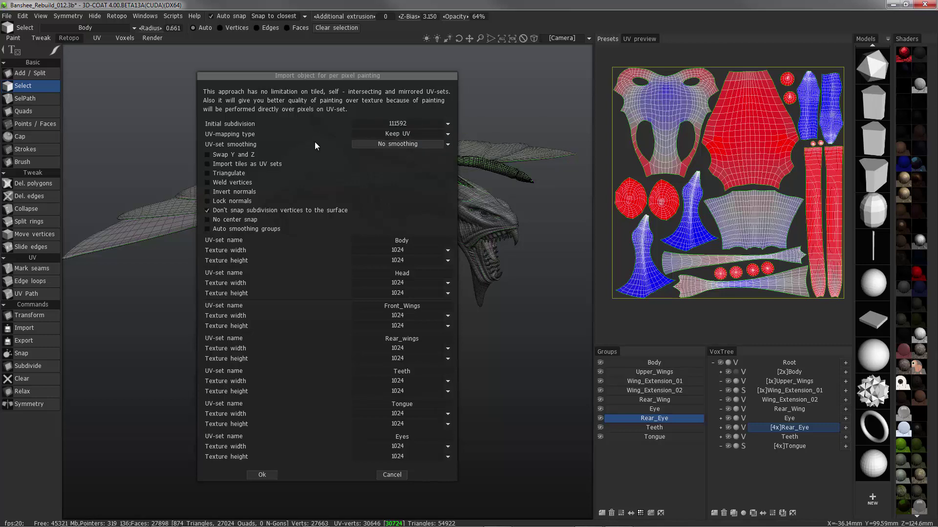
left_click(386, 145)
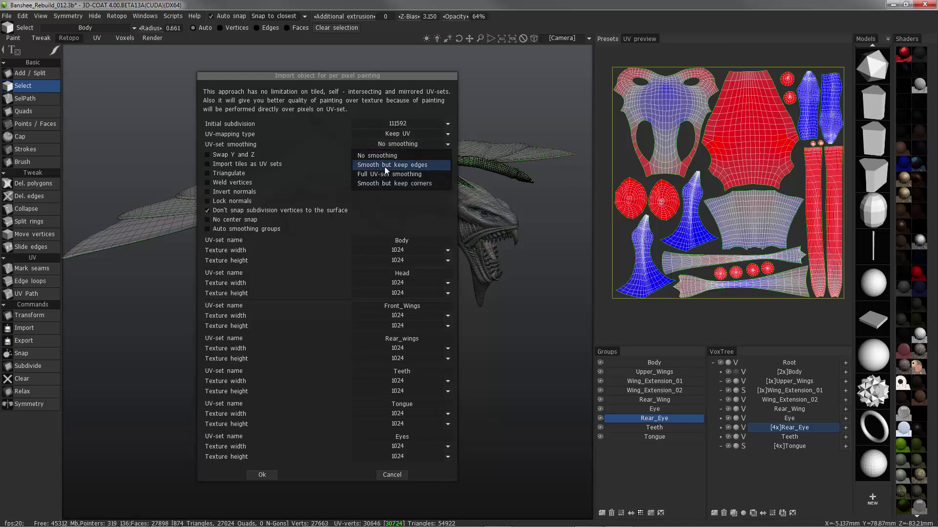
left_click(389, 166)
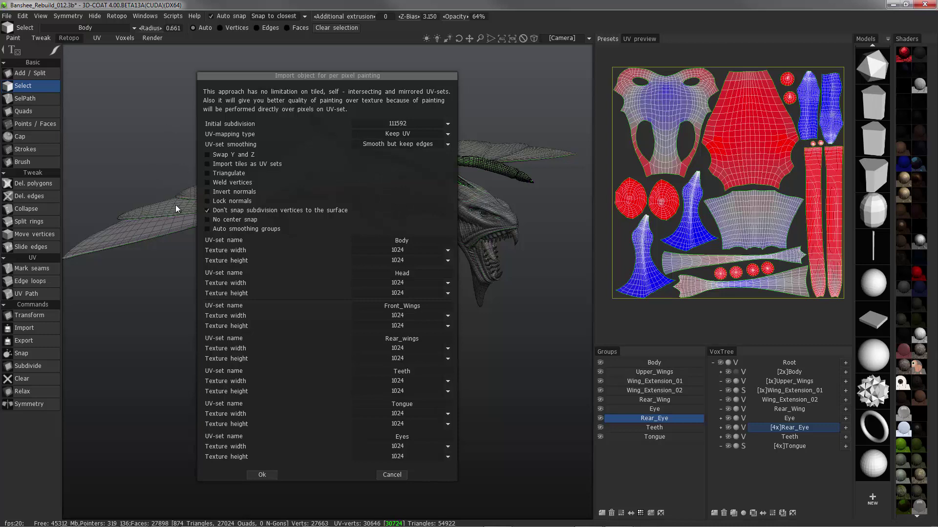
left_click(209, 229)
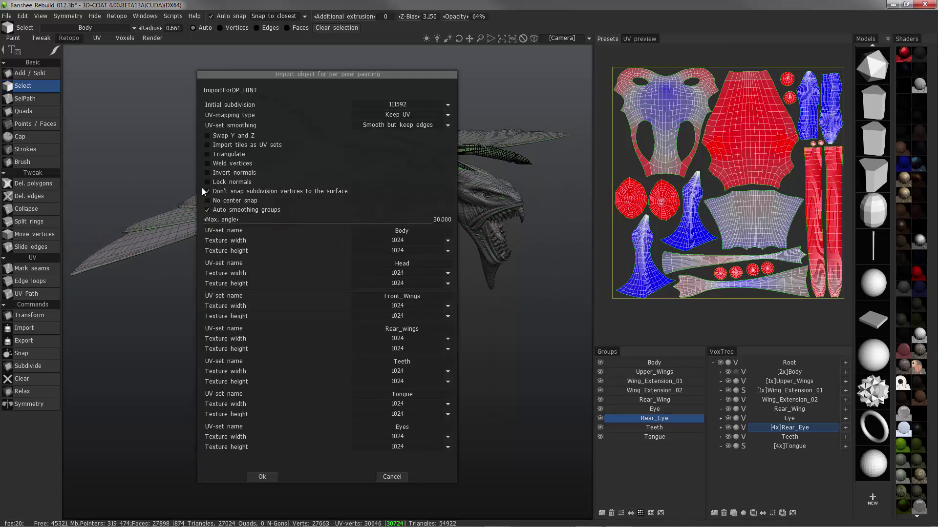
left_click(204, 163)
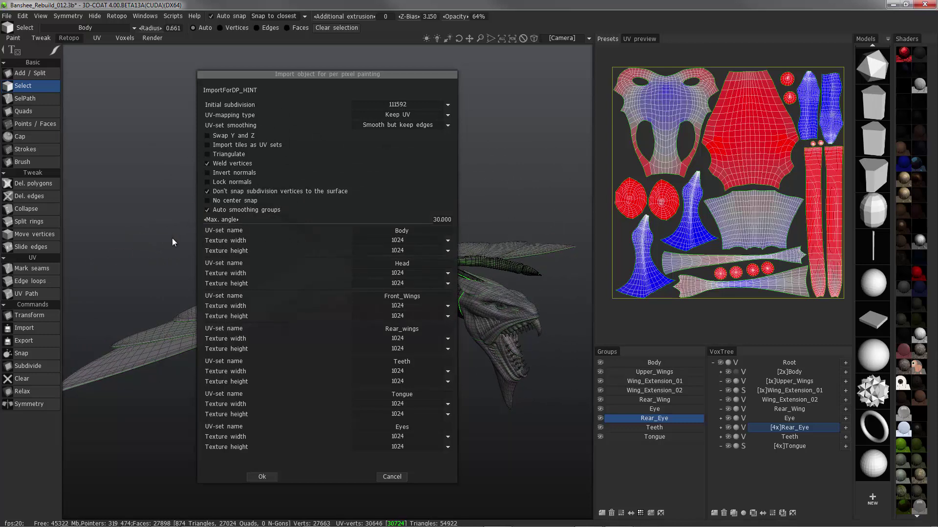
Set the texture size of all UV-sets to 4096 x 4096, and reduce the Teeth set to 2048 x 2048.
left_click(381, 241)
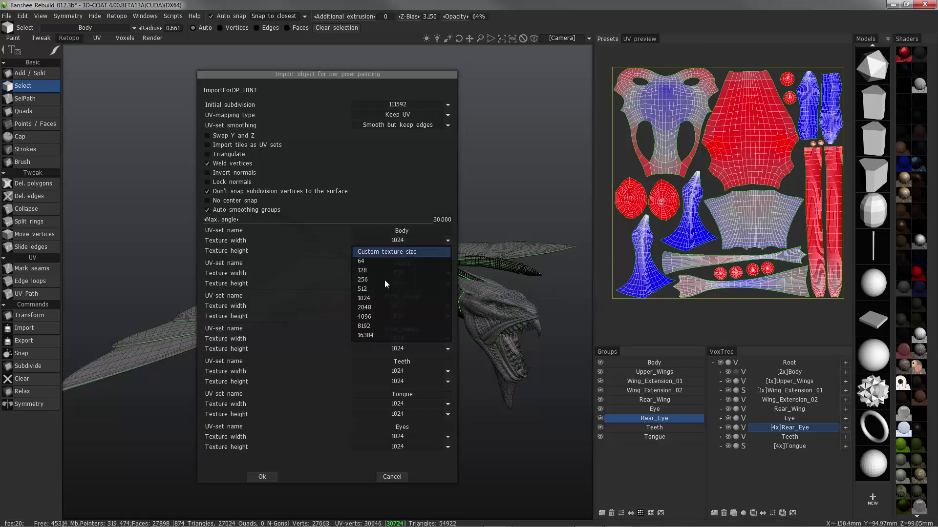
left_click(374, 317)
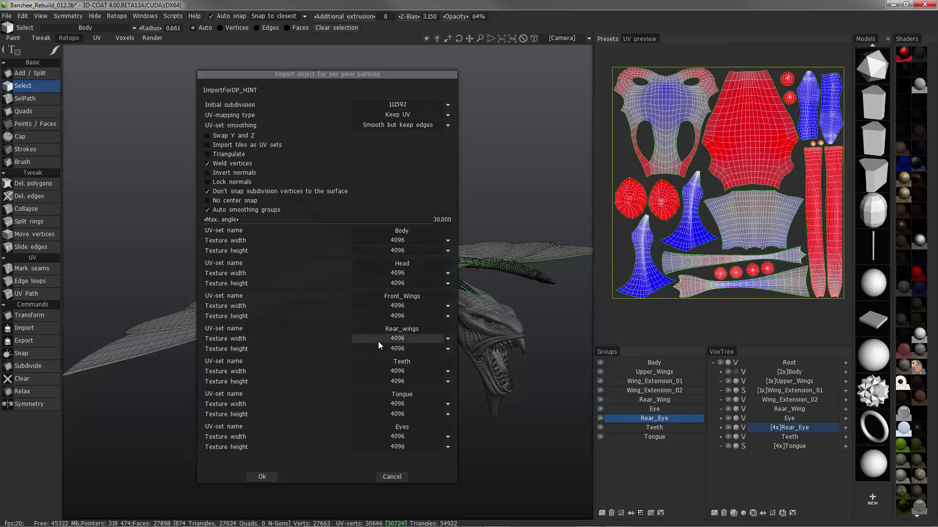
left_click(377, 373)
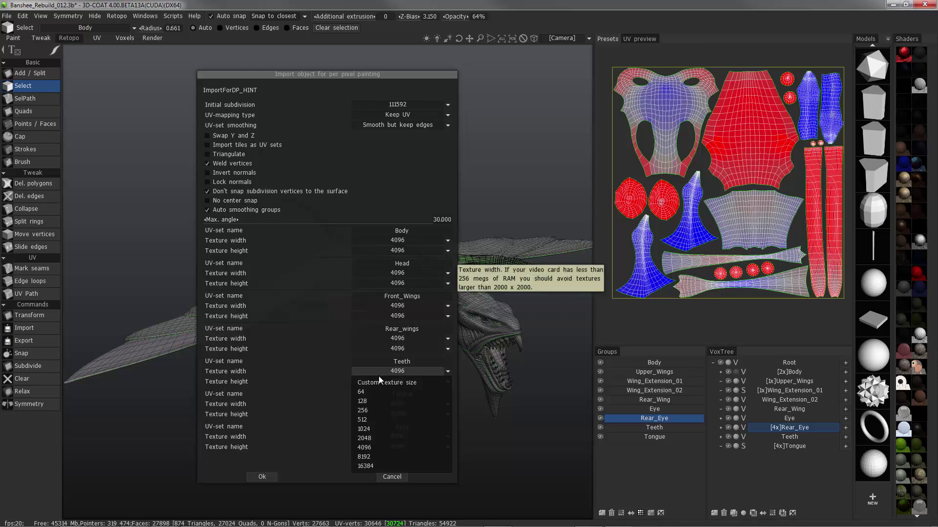
left_click(379, 439)
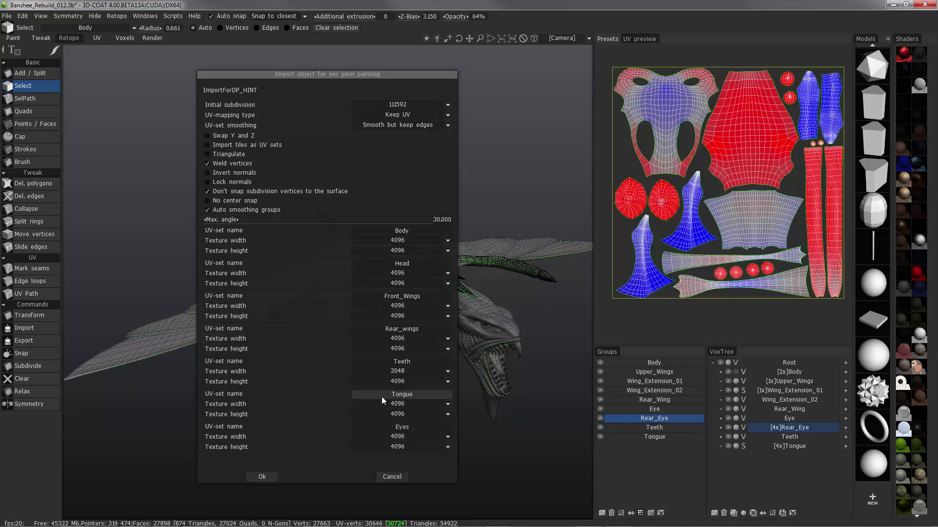
left_click(388, 382)
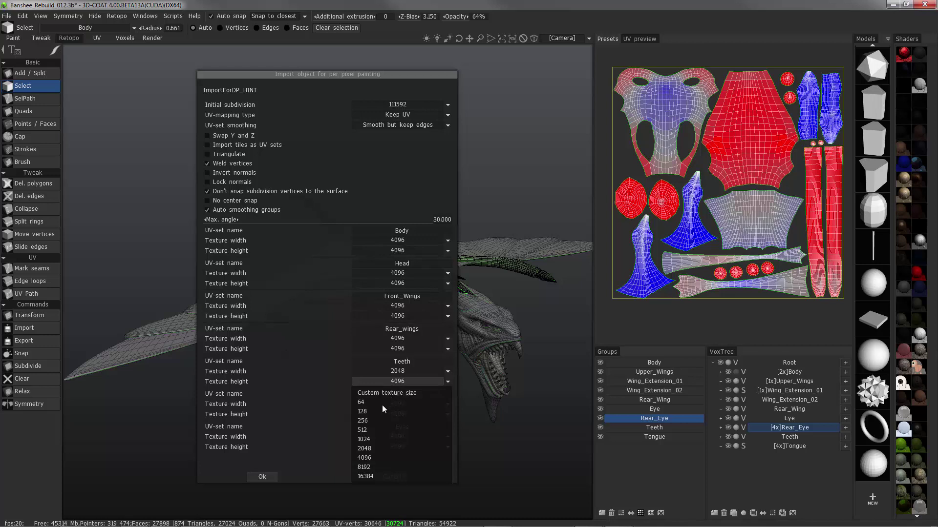
left_click(379, 449)
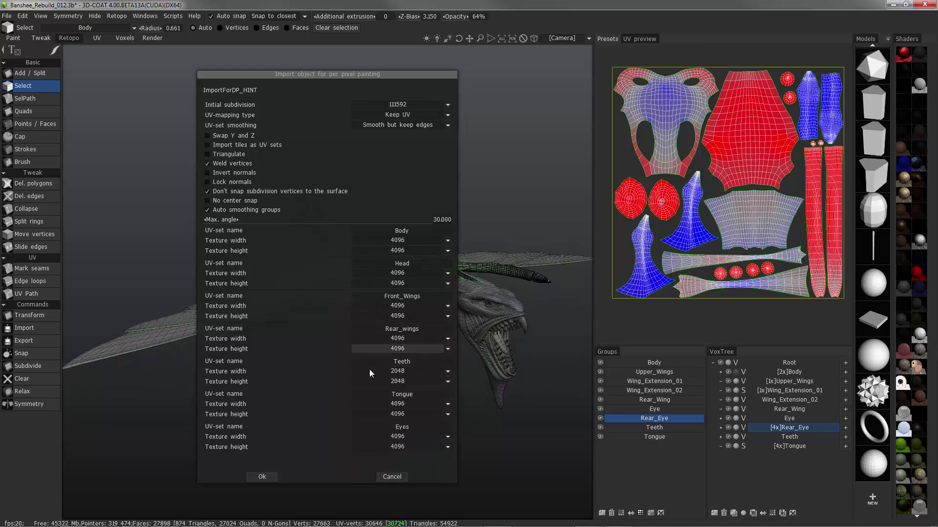
Set the Tongue and Eyes UV-sets' texture width and height to 2048, and run the bake.
left_click(383, 404)
left_click(374, 472)
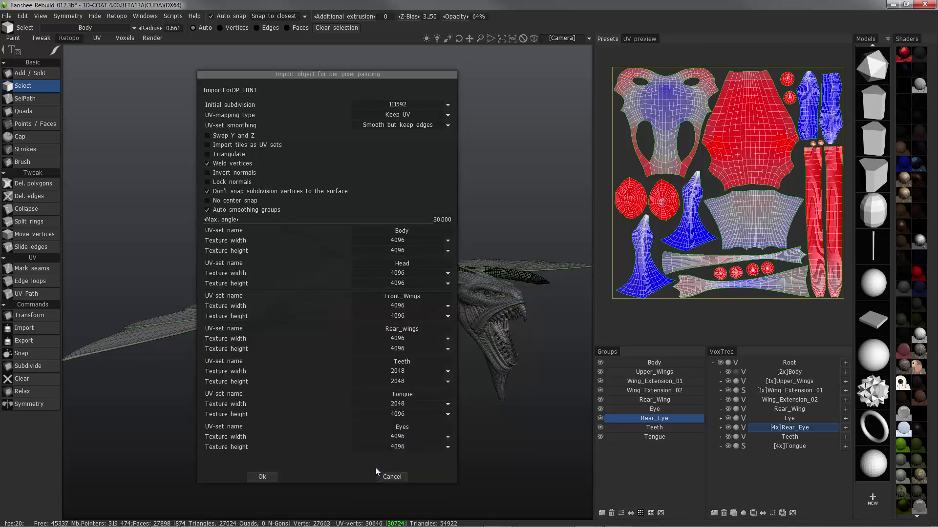
left_click(386, 415)
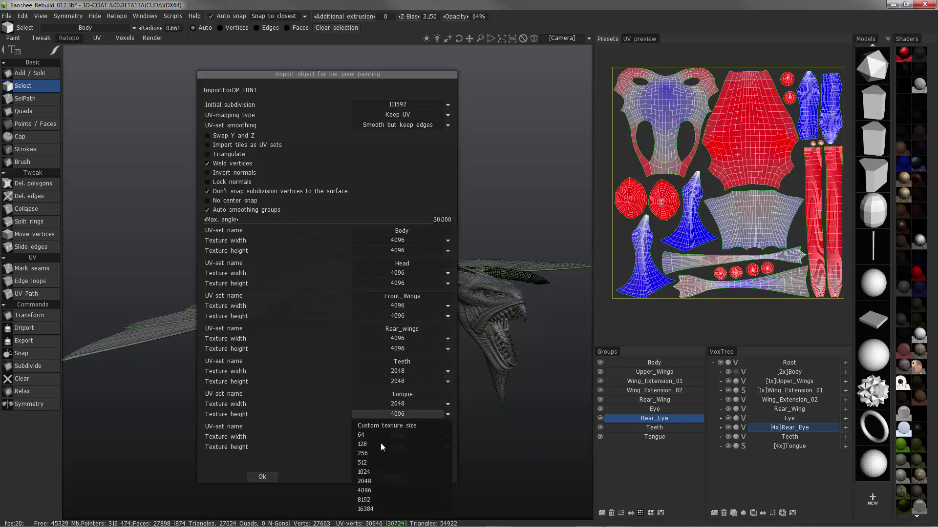
left_click(373, 482)
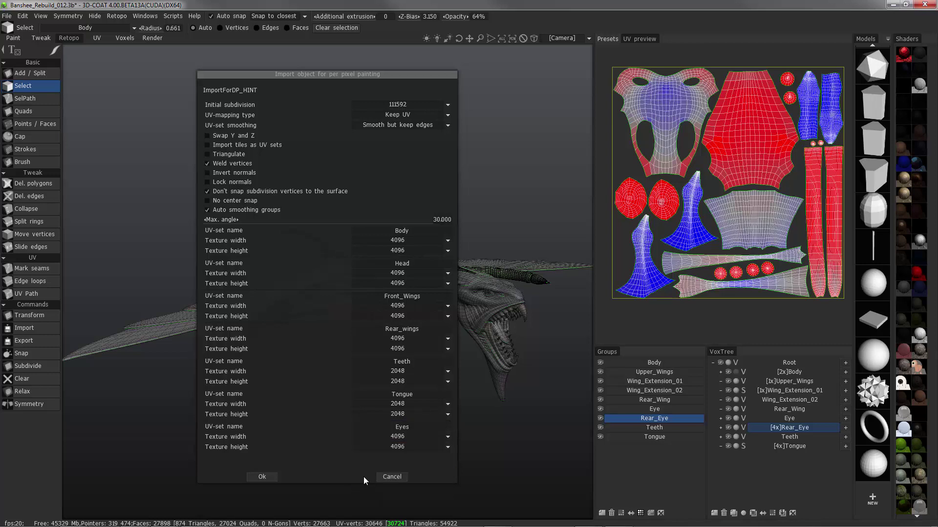
left_click(373, 441)
left_click(371, 423)
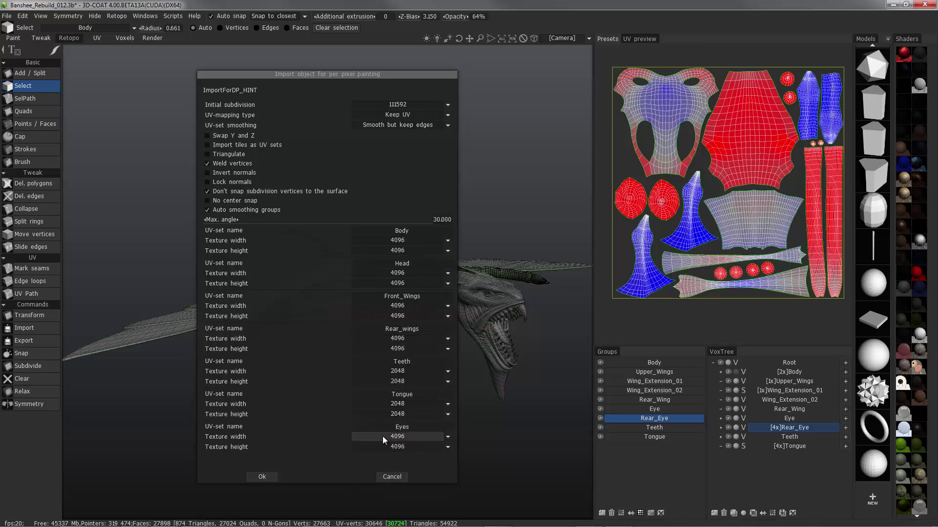
left_click(383, 436)
left_click(370, 398)
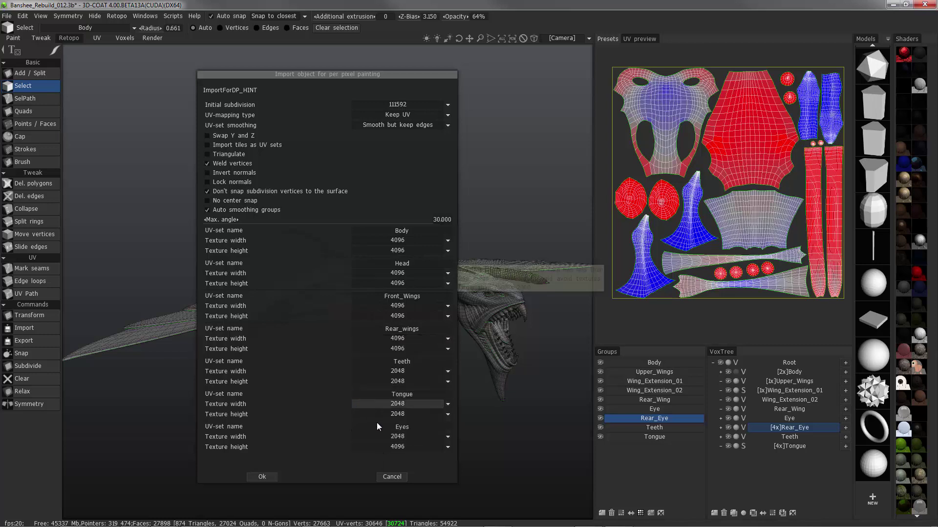
left_click(380, 447)
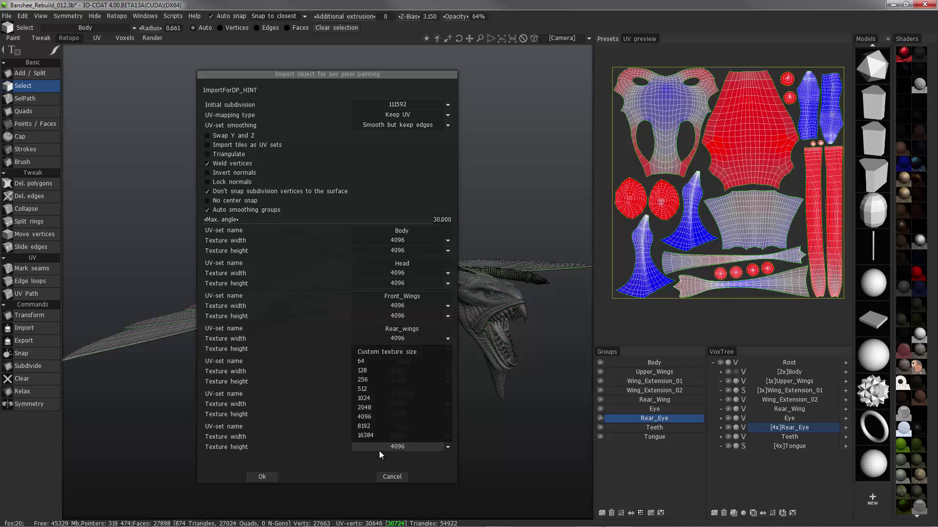
left_click(367, 408)
left_click(259, 478)
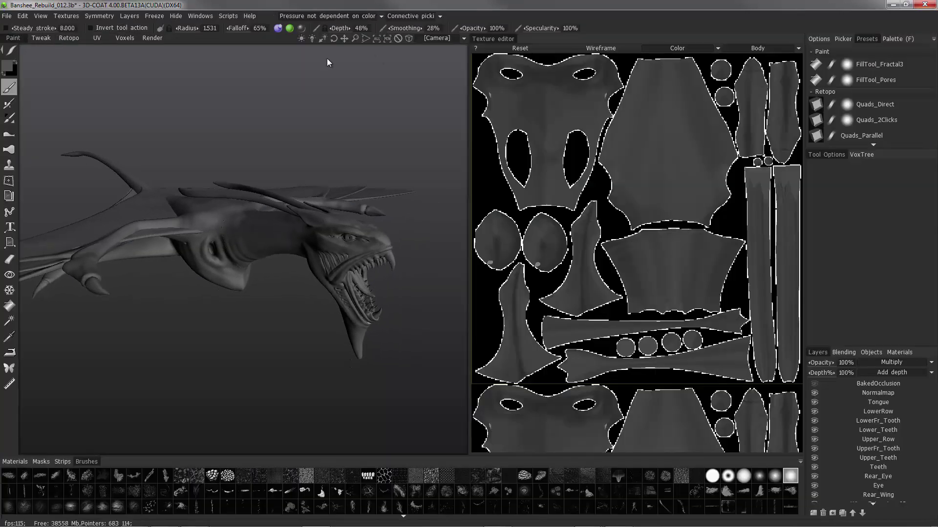
Adjust the viewport lighting on the baked model and widen the 3D view beside the texture editor.
right_click_drag(306, 45, 321, 42)
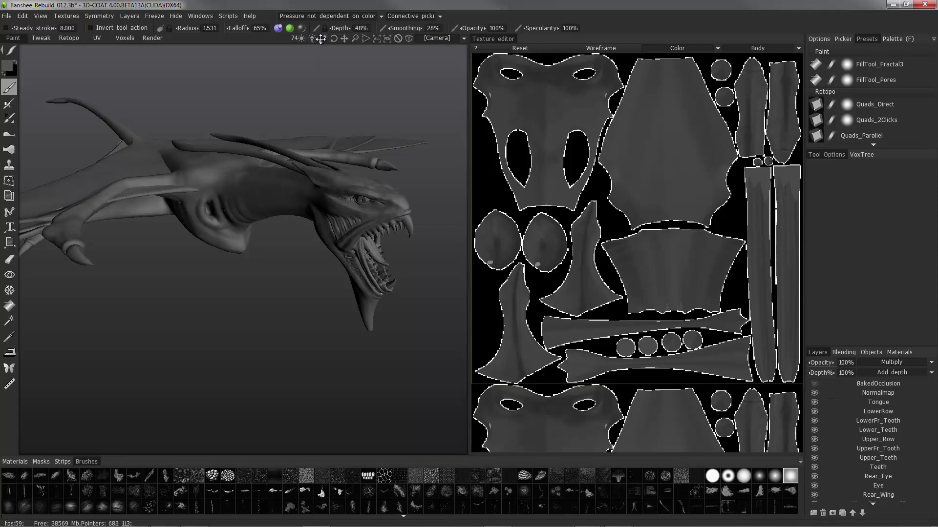
left_click_drag(330, 39, 525, 210)
scroll(366, 271, "down", 2)
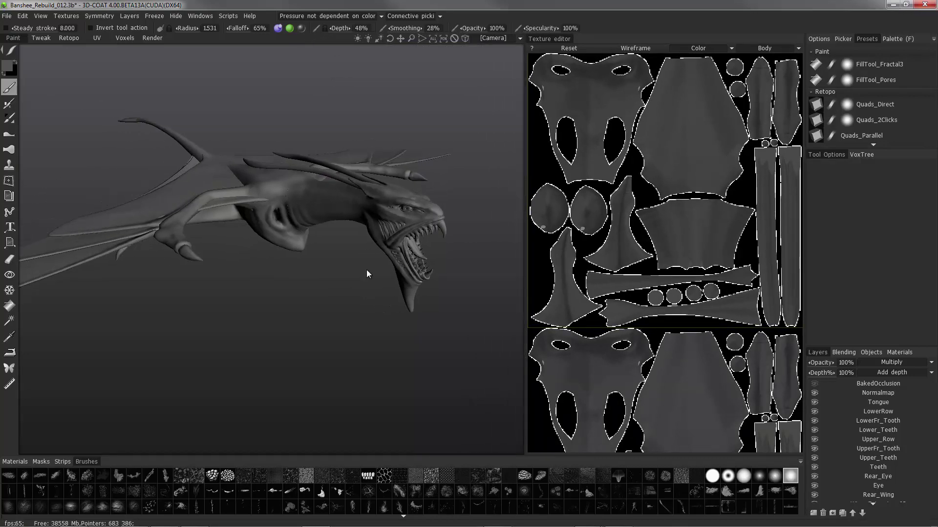